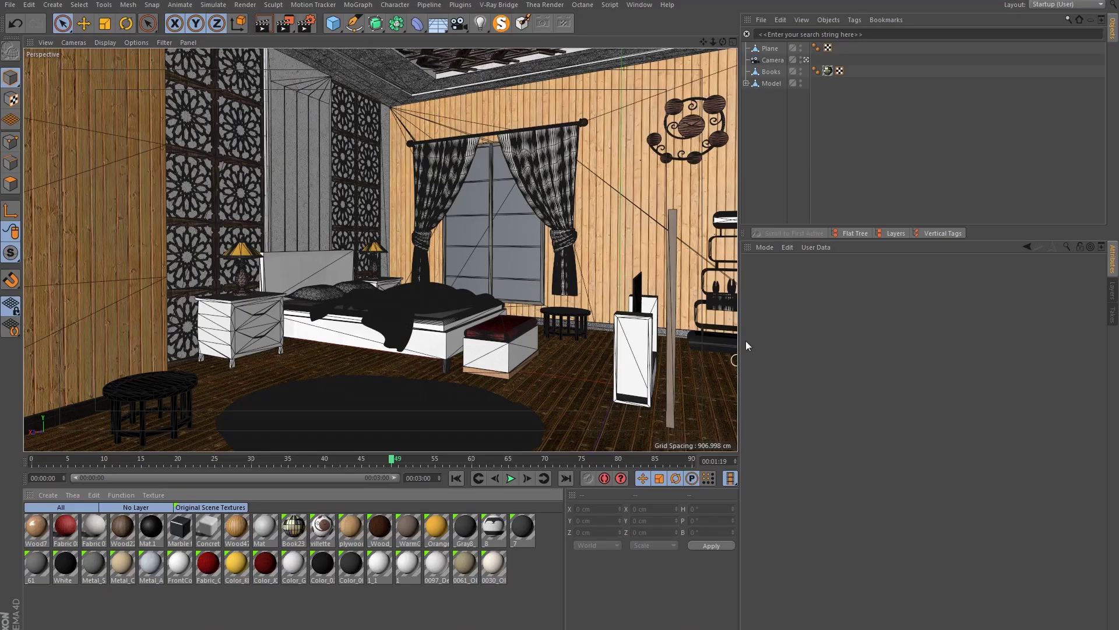
Enlarge the perspective viewport and test-render the bedroom in the Picture Viewer, enlarging its window to view the whole image before closing it.
drag(738, 454, 782, 454)
drag(587, 453, 607, 487)
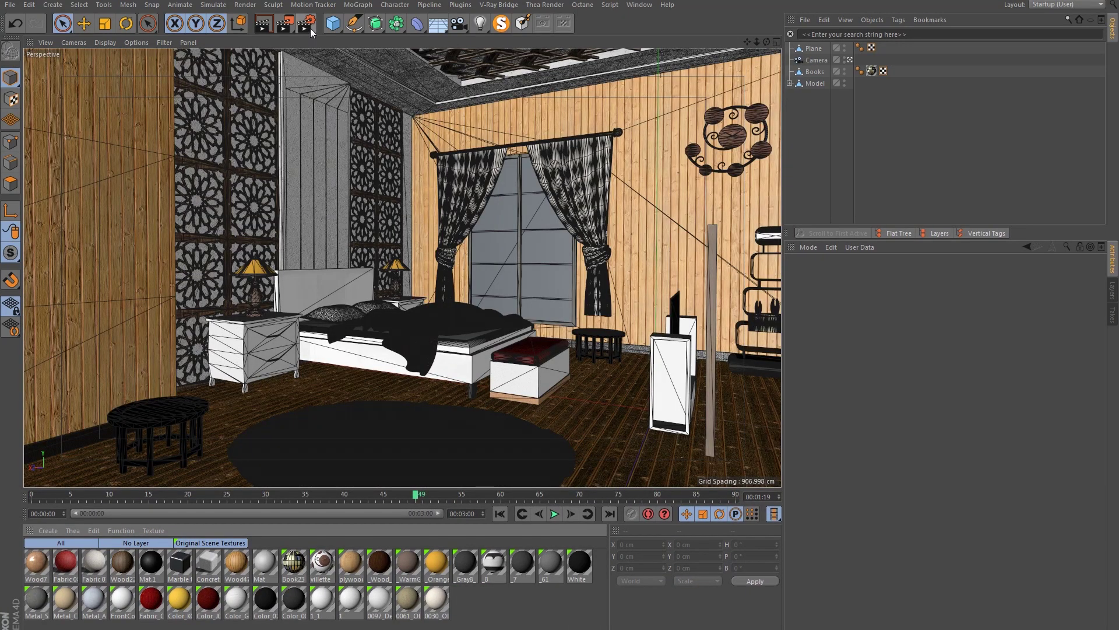
click(284, 28)
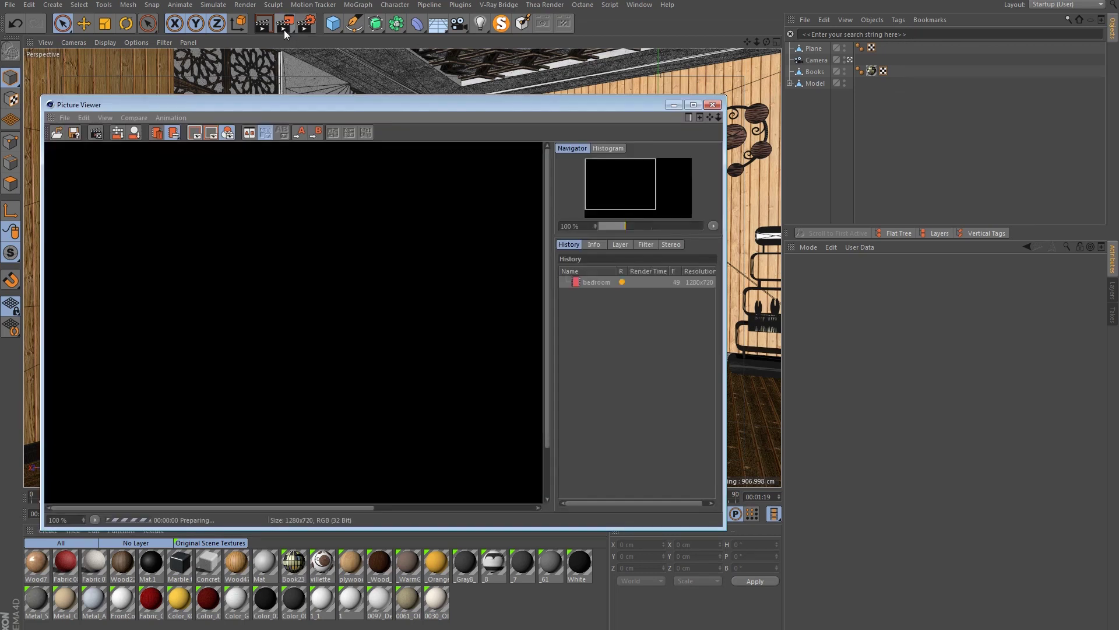
drag(311, 104, 295, 68)
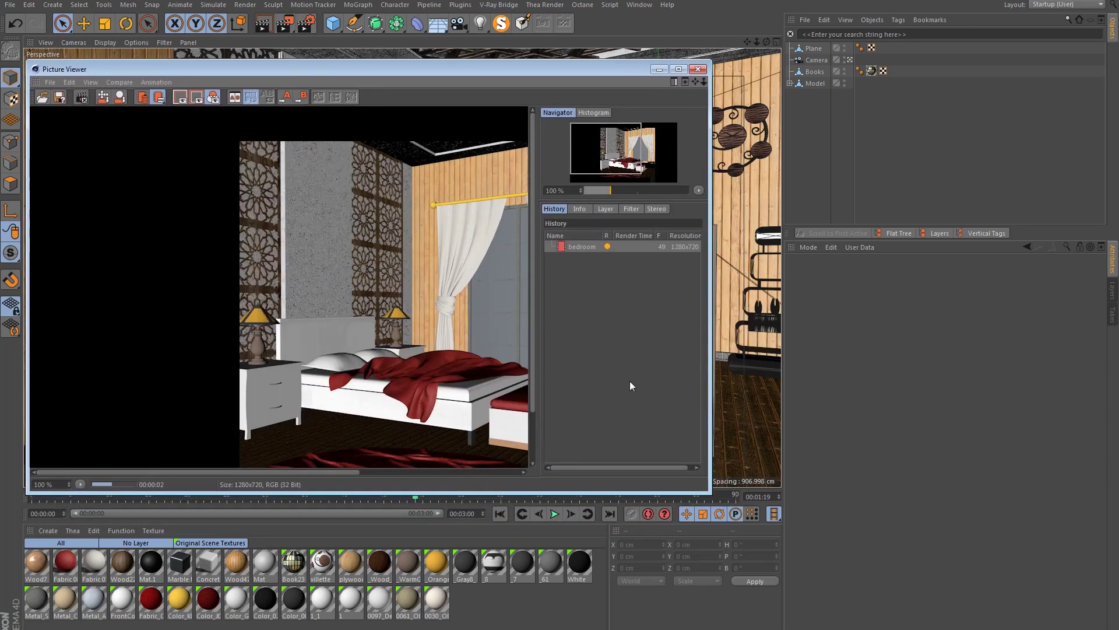
drag(711, 494, 996, 560)
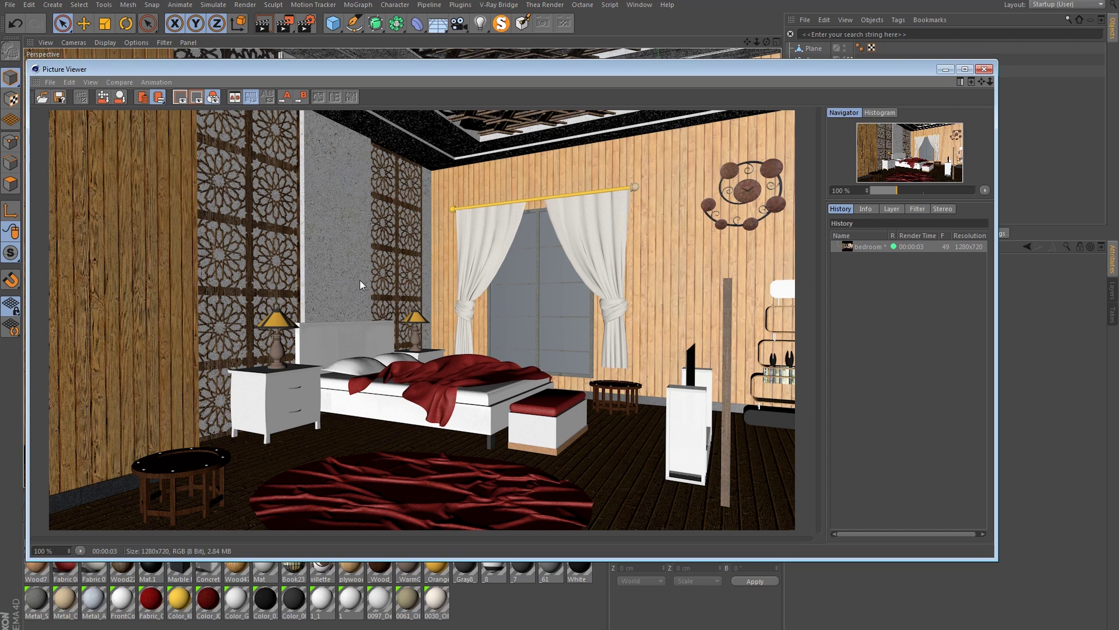
click(984, 69)
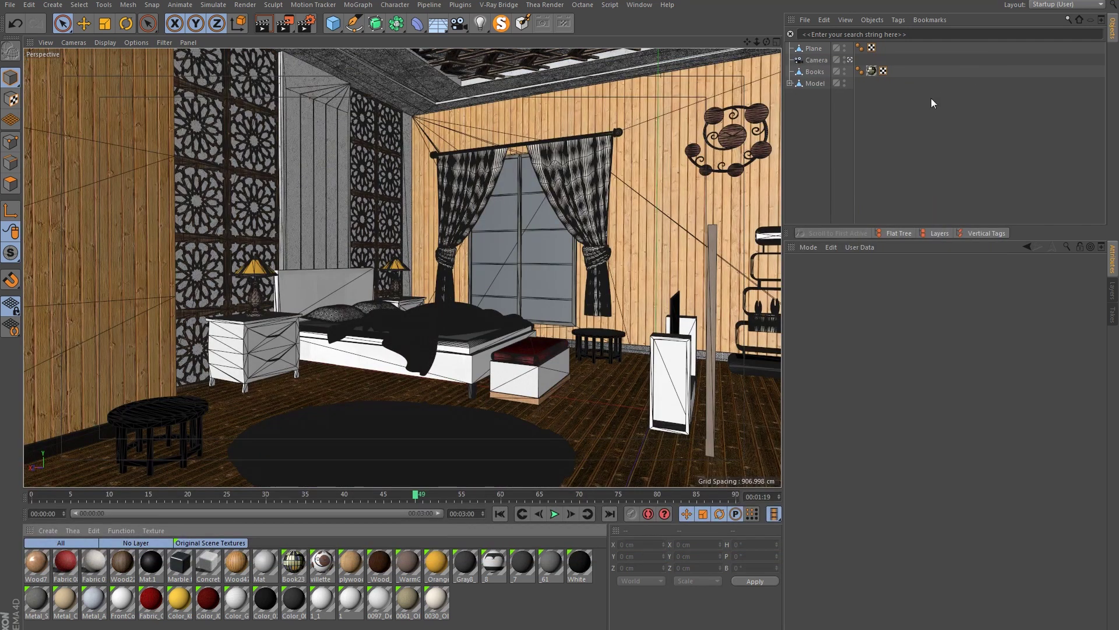
Leave the scene camera's view and examine the whole bedroom model from outside.
click(849, 59)
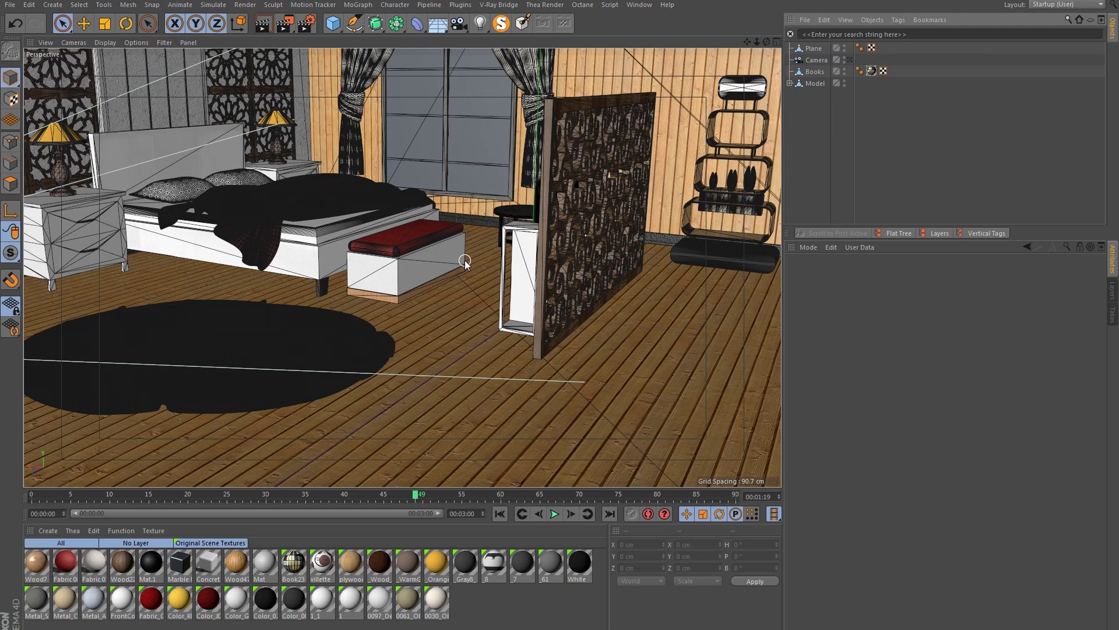
alt+drag(402, 267, 421, 309)
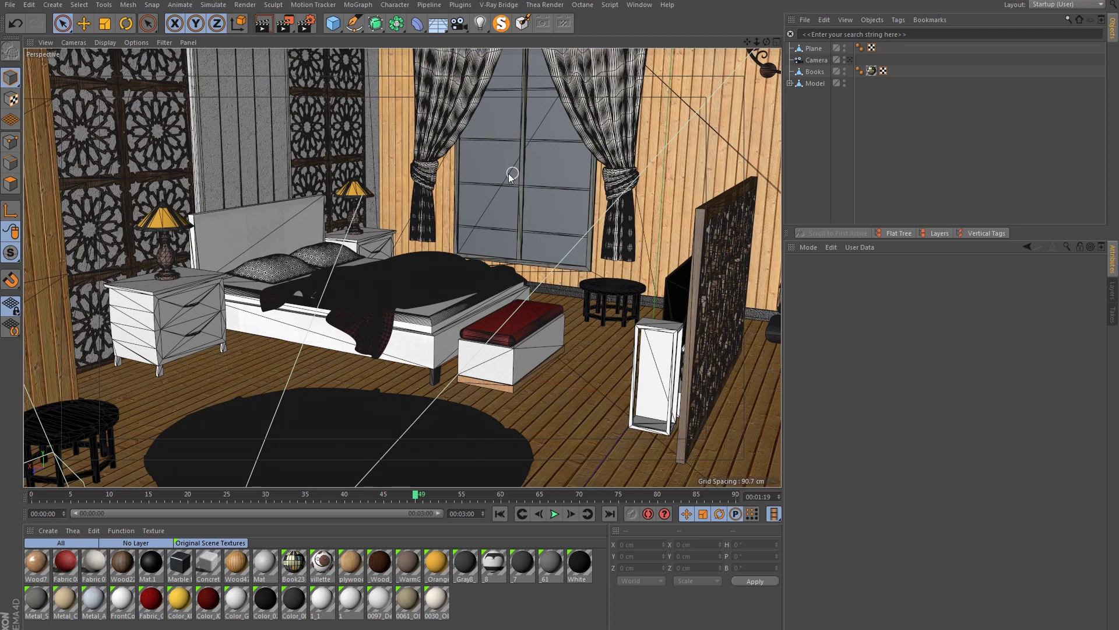
scroll(516, 177, down, 5)
scroll(491, 193, down, 6)
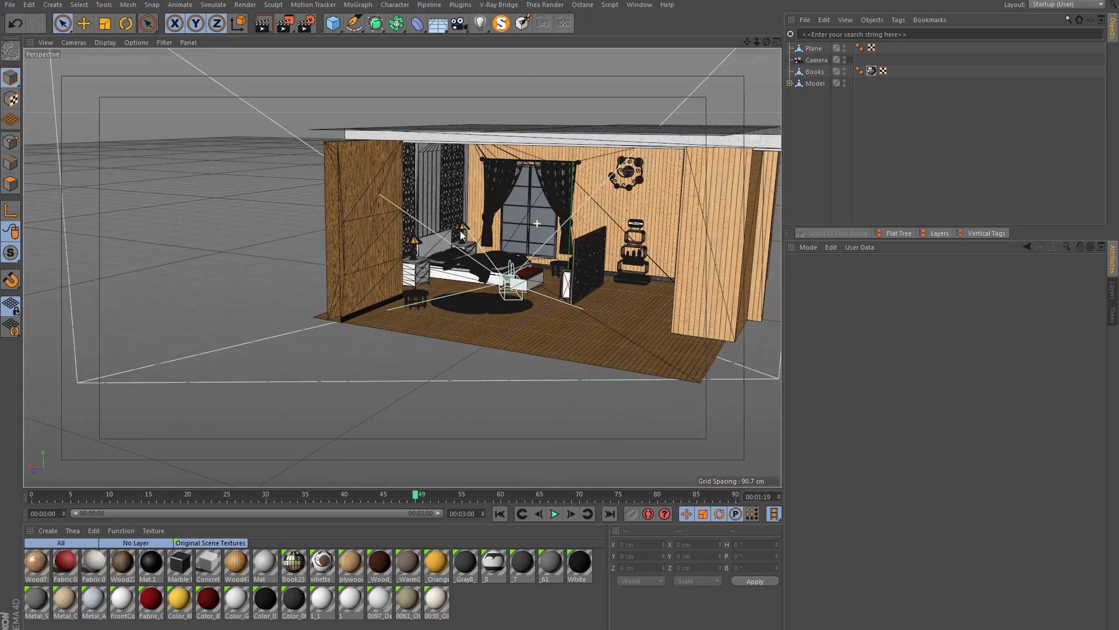
mouse_move(417, 236)
alt+mouse_down()
mouse_move(508, 240)
mouse_move(418, 235)
alt+mouse_up()
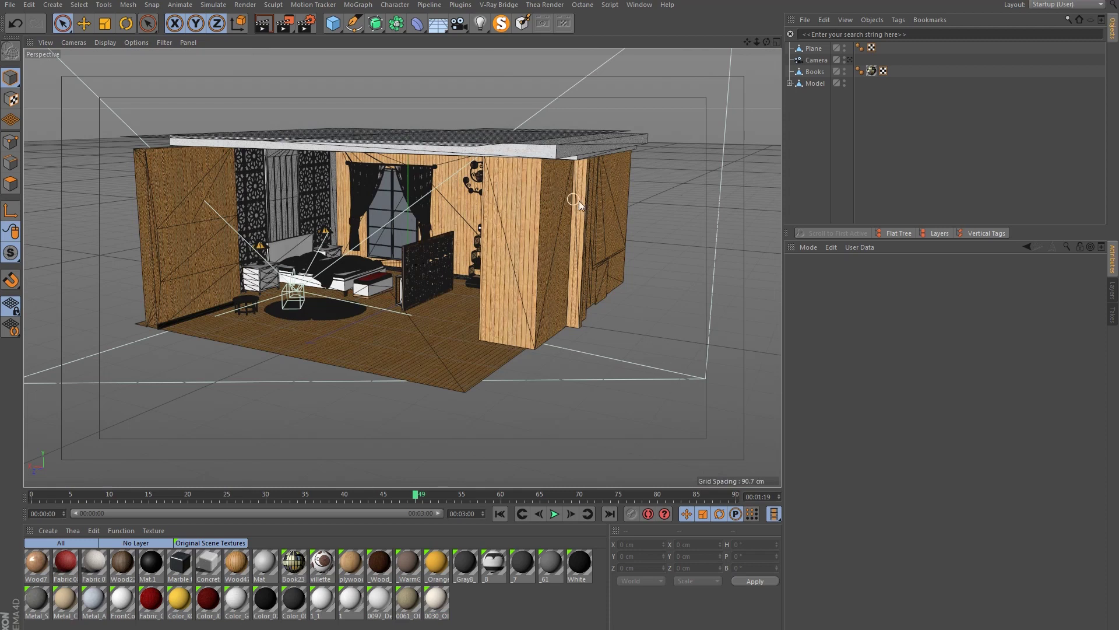
alt+middle_drag(455, 229, 476, 239)
alt+drag(476, 239, 479, 250)
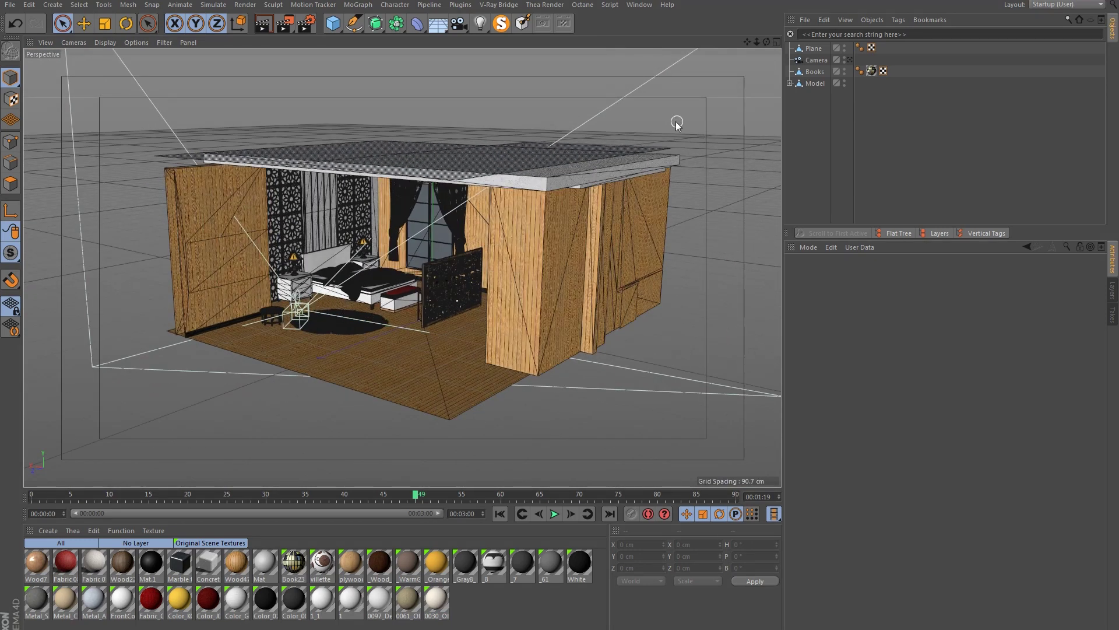
Expand the Model hierarchy and make the Extrude object in the Room group visible in the viewport.
click(790, 83)
scroll(838, 123, down, 15)
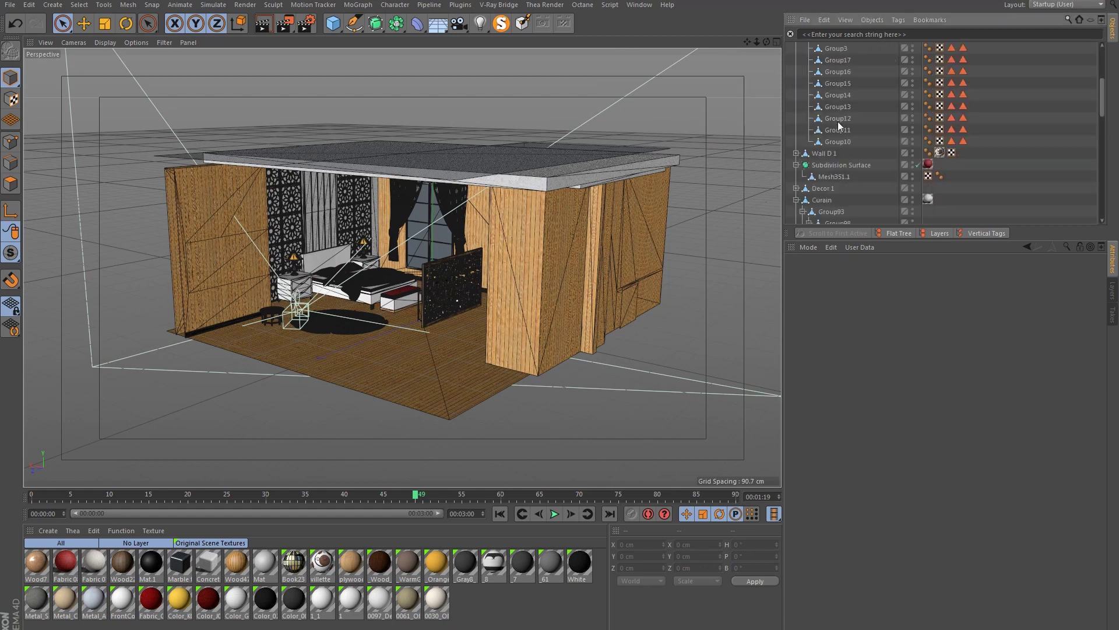
scroll(834, 130, down, 2)
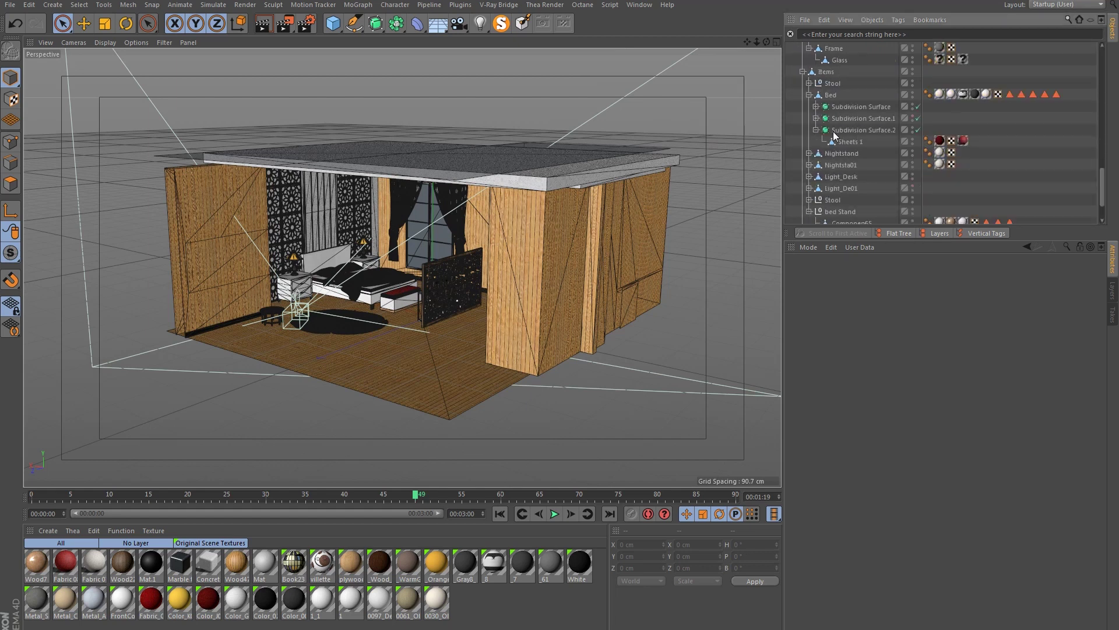
scroll(834, 131, up, 4)
scroll(834, 131, down, 1)
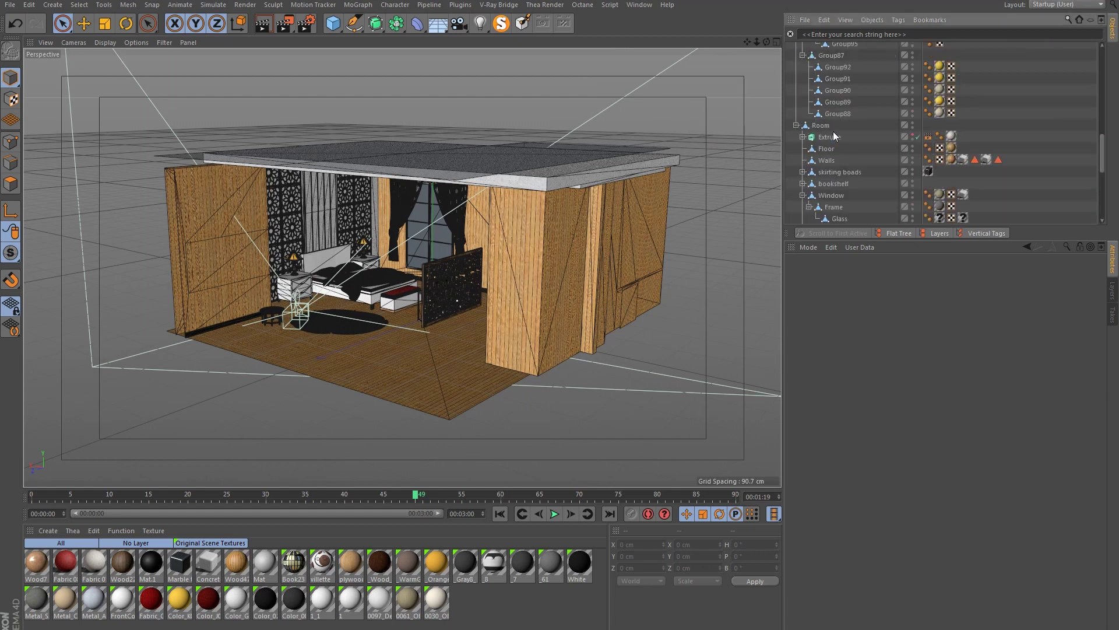
click(911, 133)
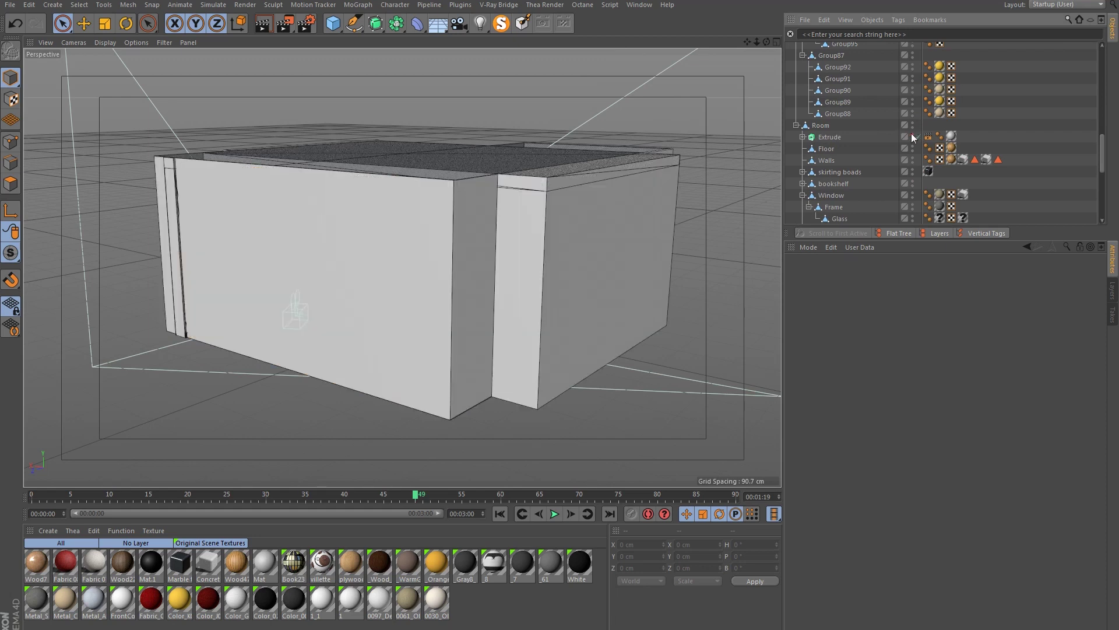
Inspect the enclosed room from above and hide the Room group's Extrude object in the viewport again.
alt+drag(358, 207, 387, 217)
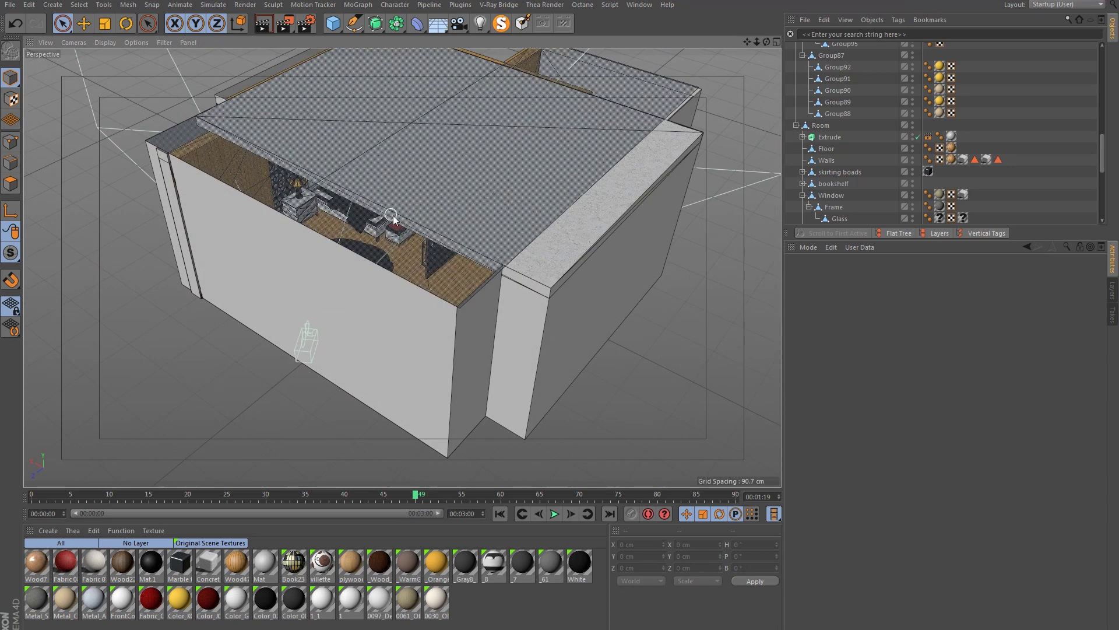
click(432, 261)
click(819, 127)
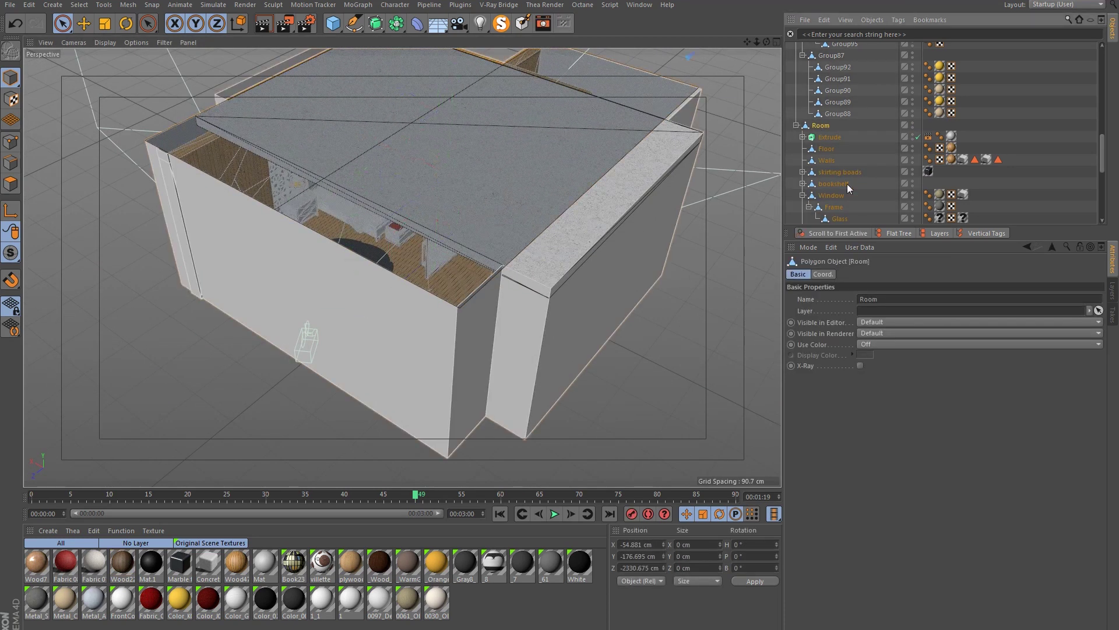
click(413, 253)
alt+drag(429, 268, 408, 242)
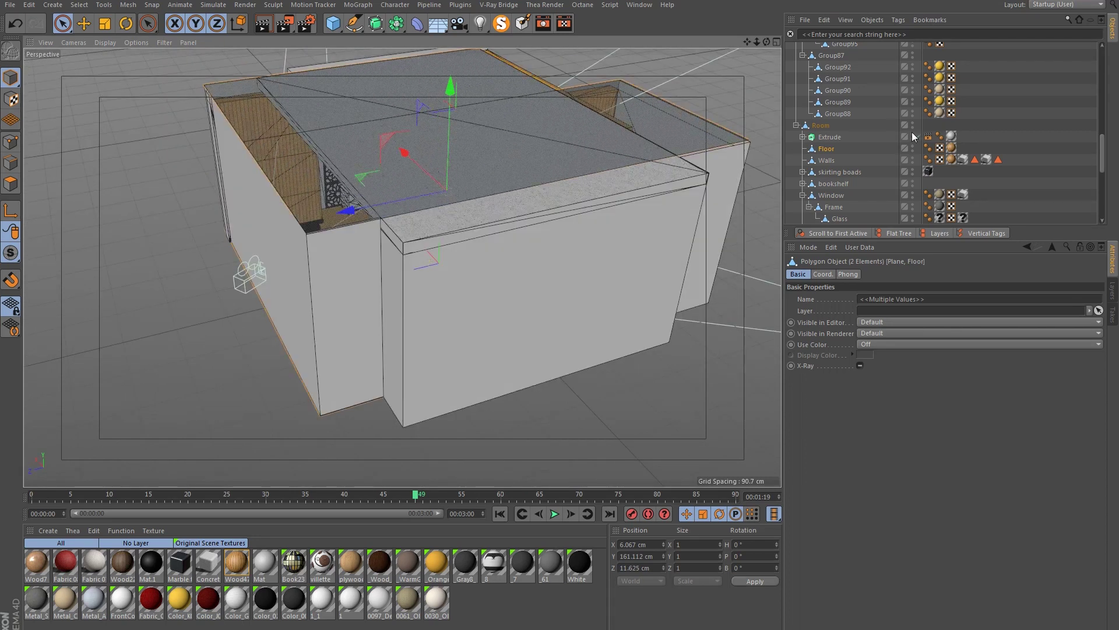
click(914, 136)
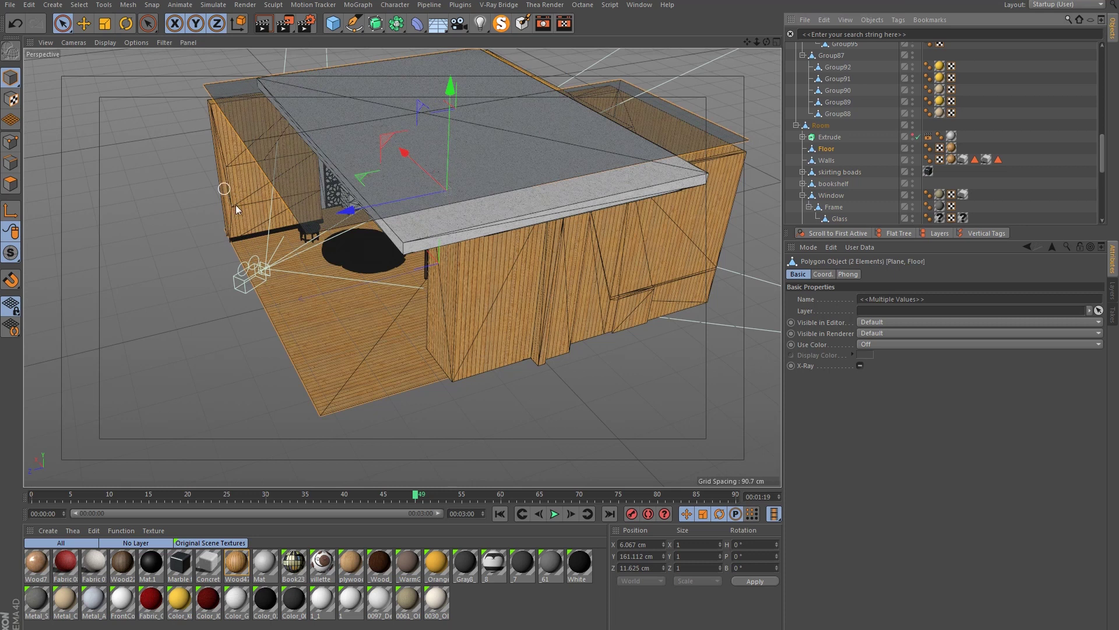
Inspect the open room, collapse the Model hierarchy and return to the scene camera's view.
alt+drag(495, 214, 309, 274)
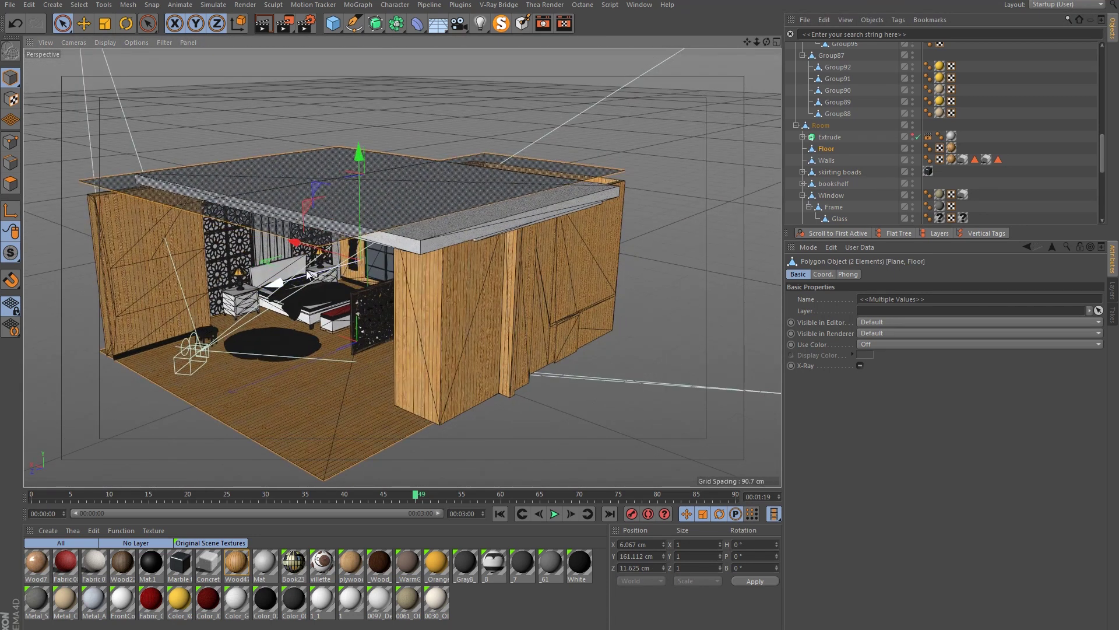
alt+middle_drag(374, 292, 422, 289)
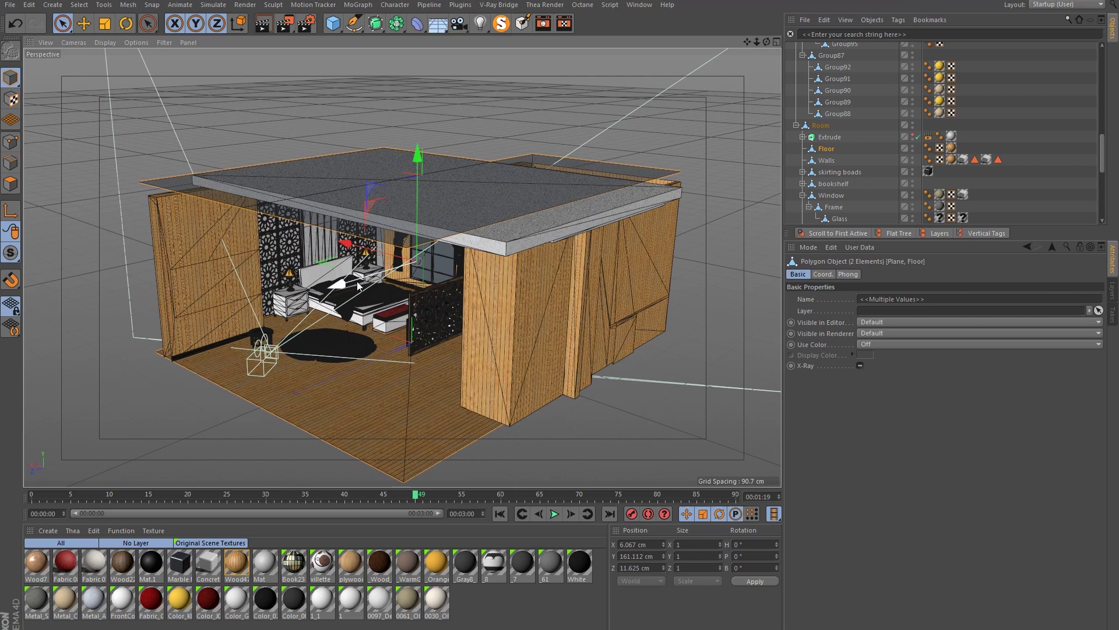
scroll(388, 274, up, 2)
scroll(388, 274, up, 2)
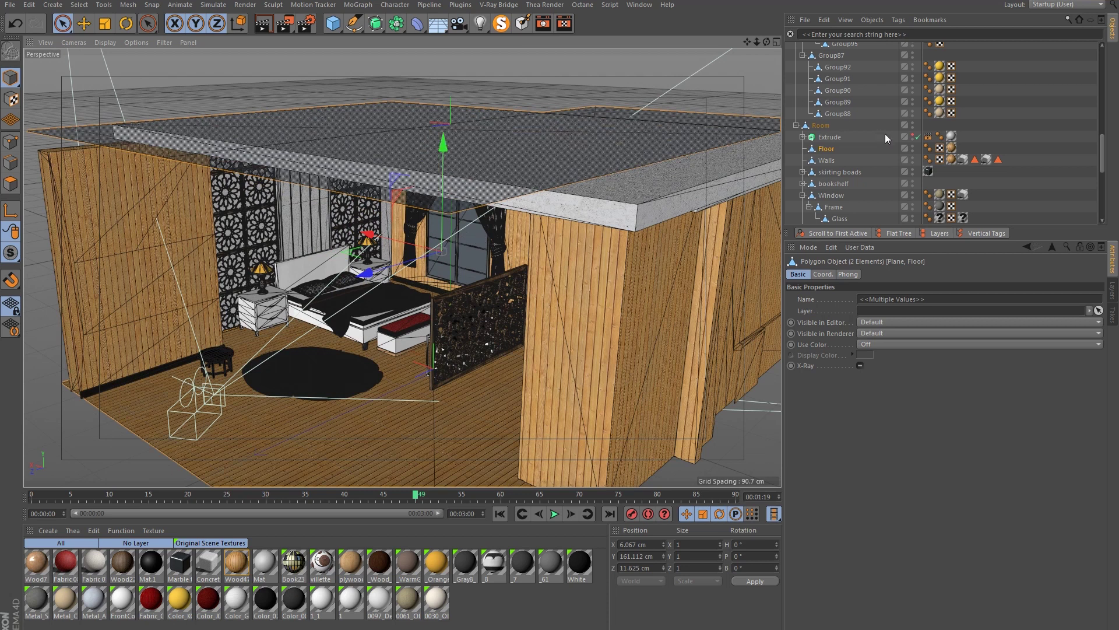
scroll(879, 131, up, 10)
click(790, 84)
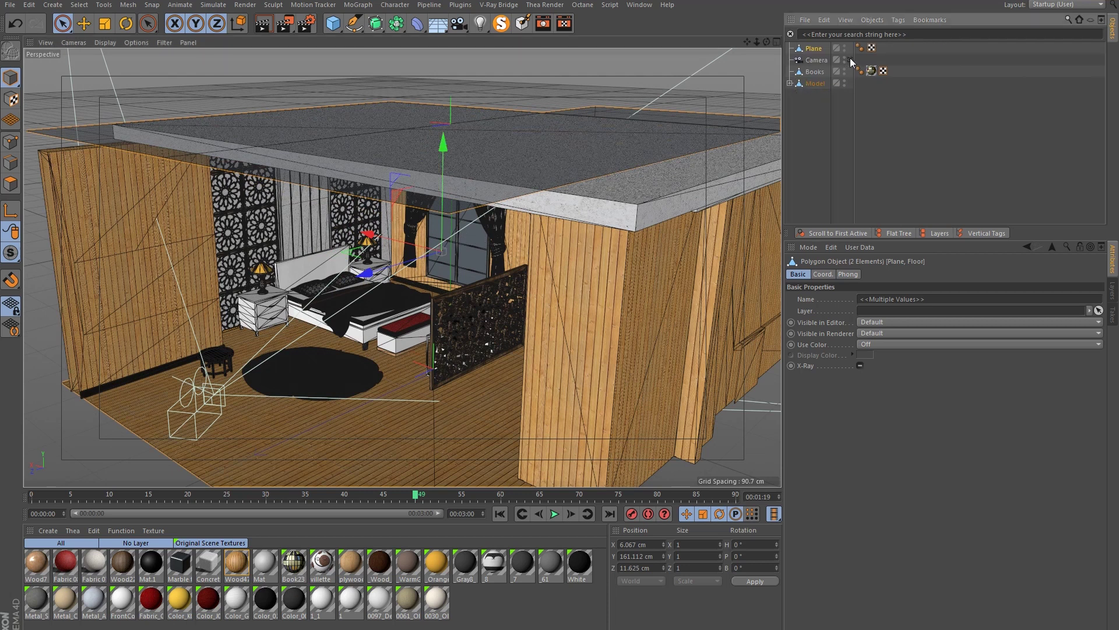
click(850, 60)
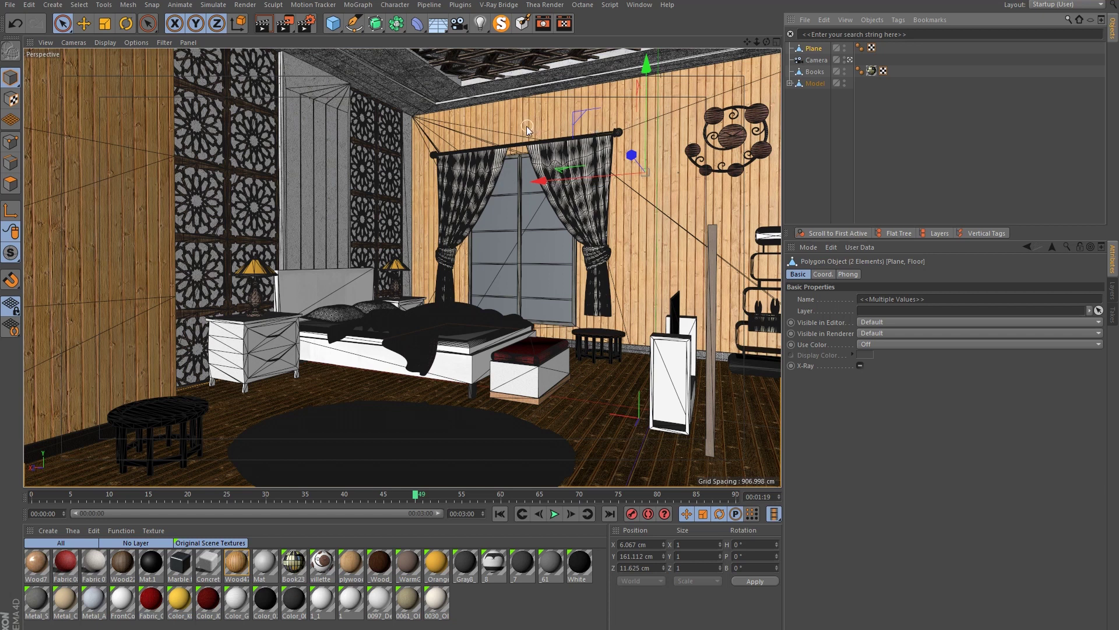
Add a Physical Sky object to the scene.
click(440, 23)
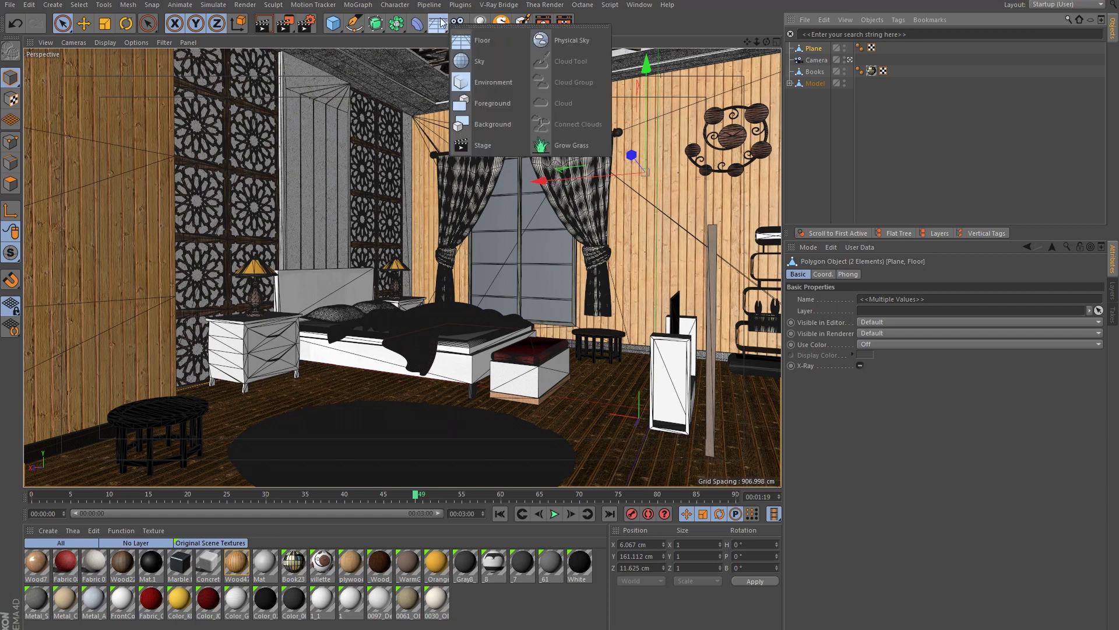
click(552, 40)
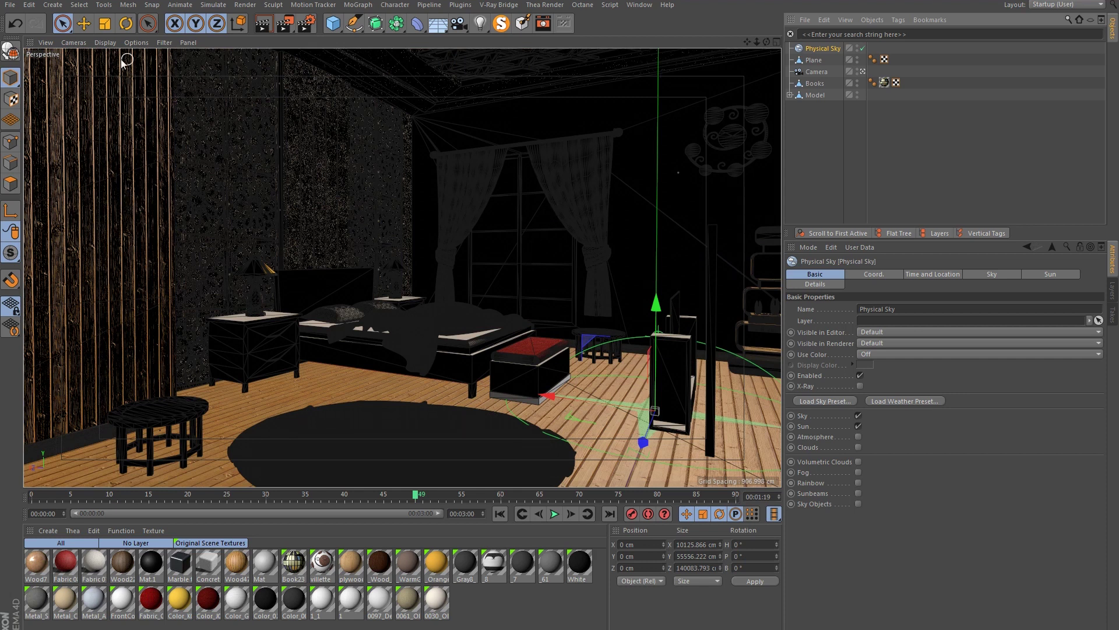
Try the Quick Shading, Constant Shading and Constant Shading (Lines) display modes in the perspective viewport.
click(105, 43)
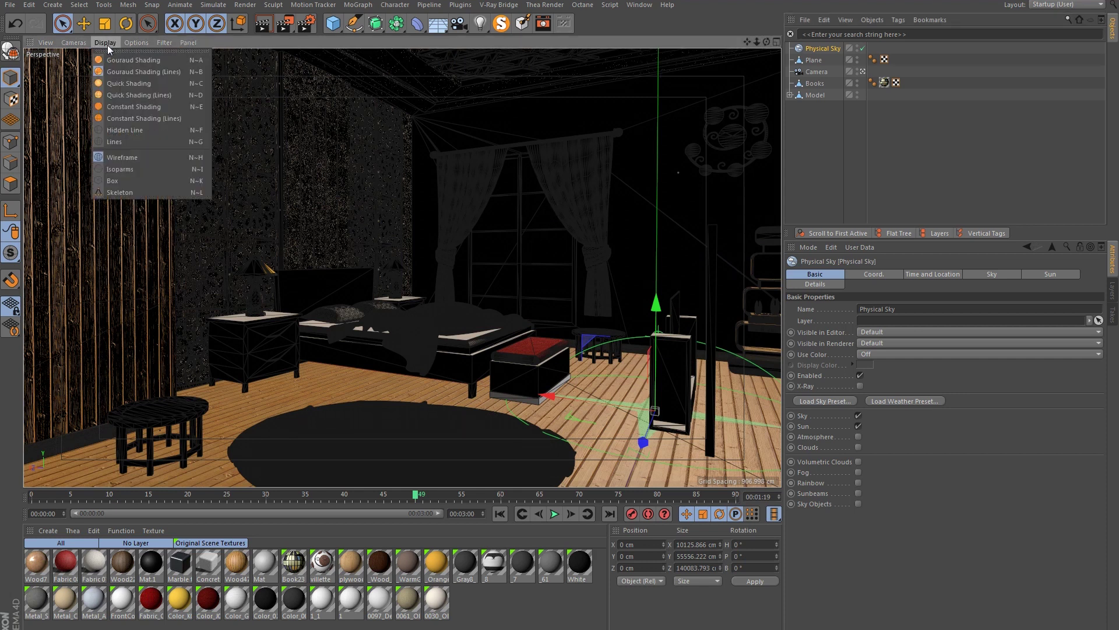
click(141, 84)
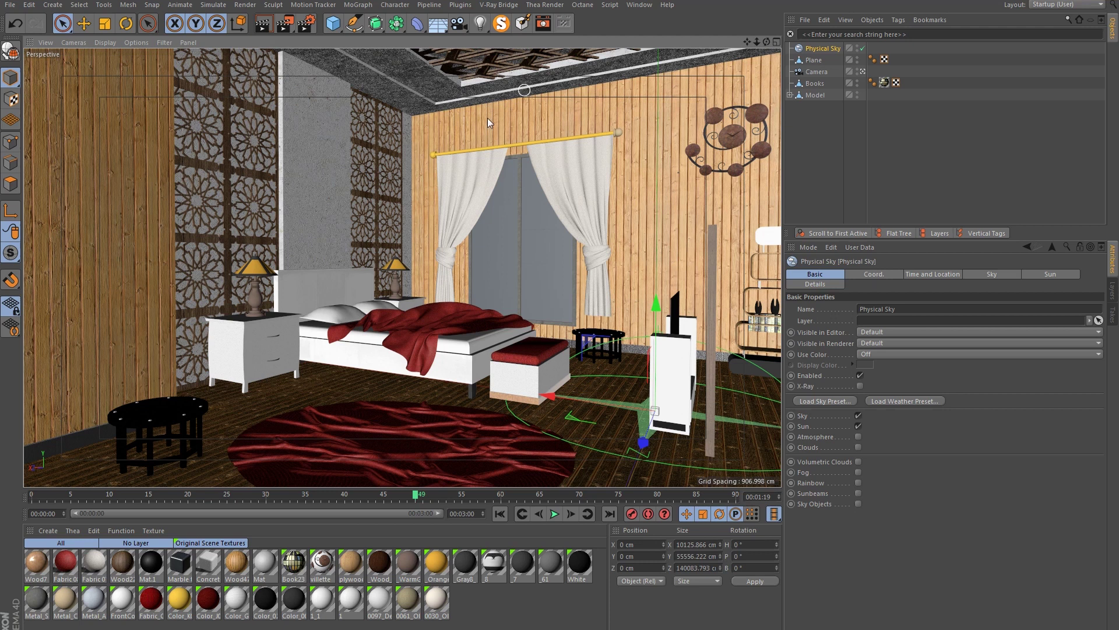
click(108, 42)
click(137, 107)
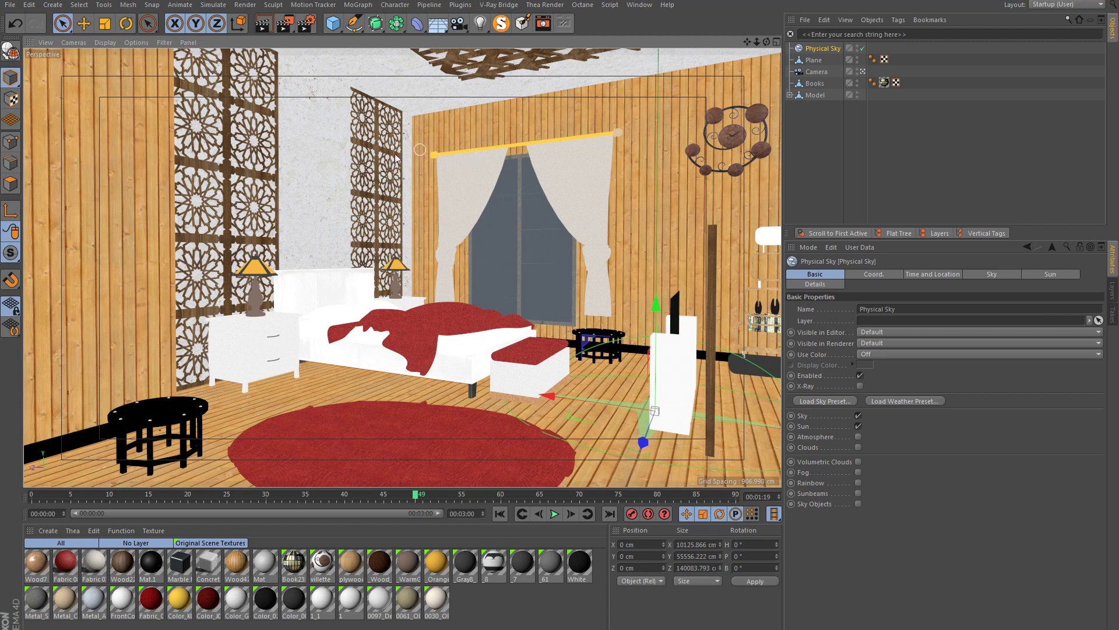
click(106, 43)
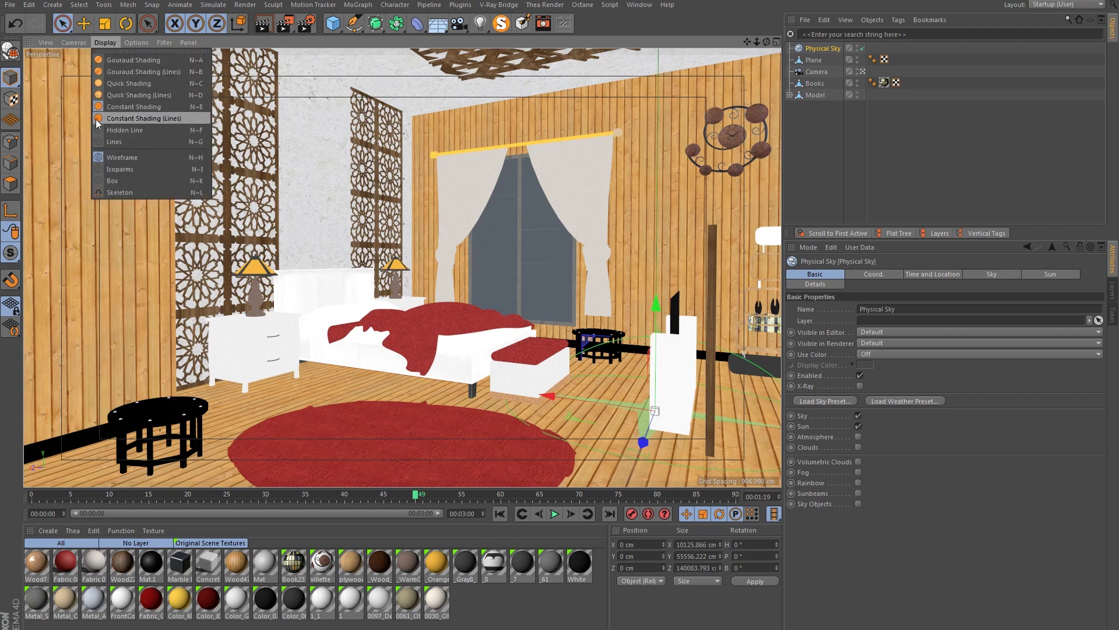
click(110, 119)
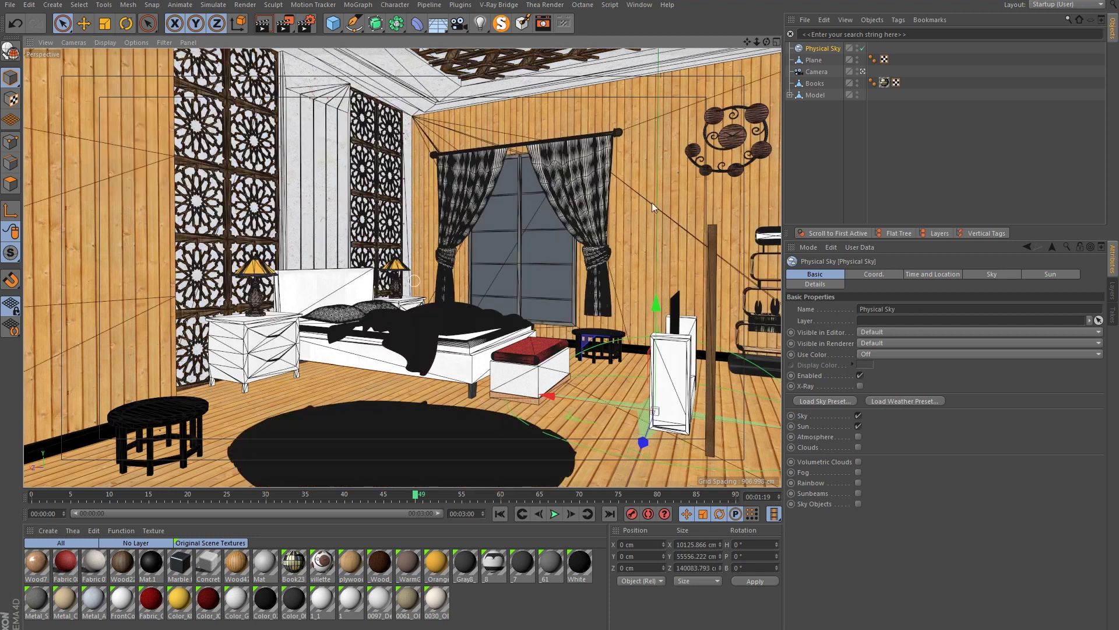
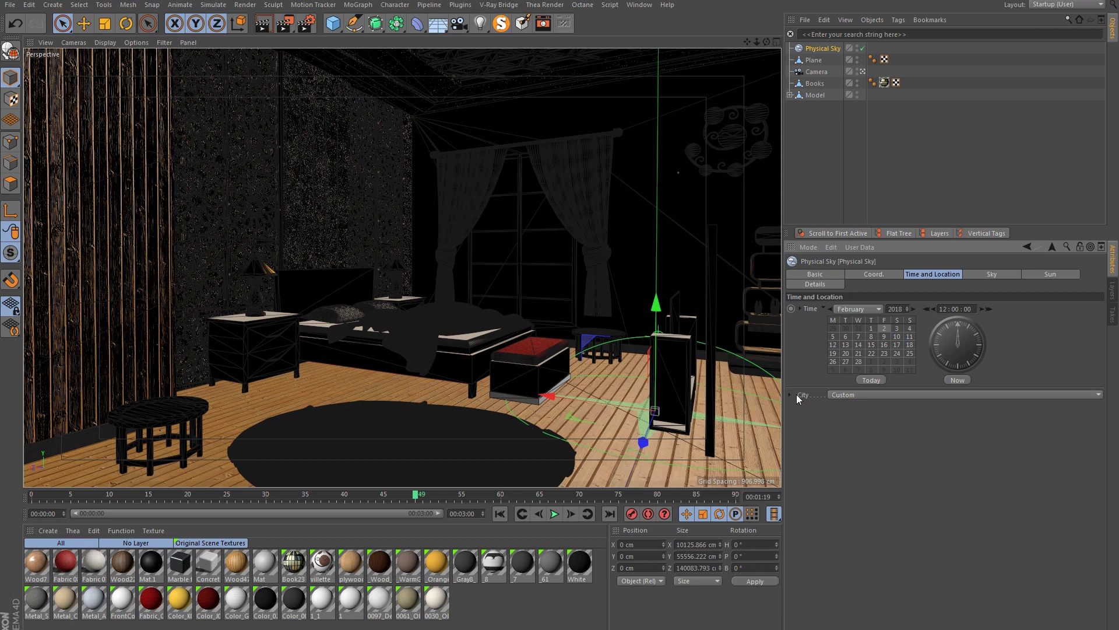
Expand the Physical Sky's location details and set its city to Los Angeles, CA, USA, North America.
click(791, 395)
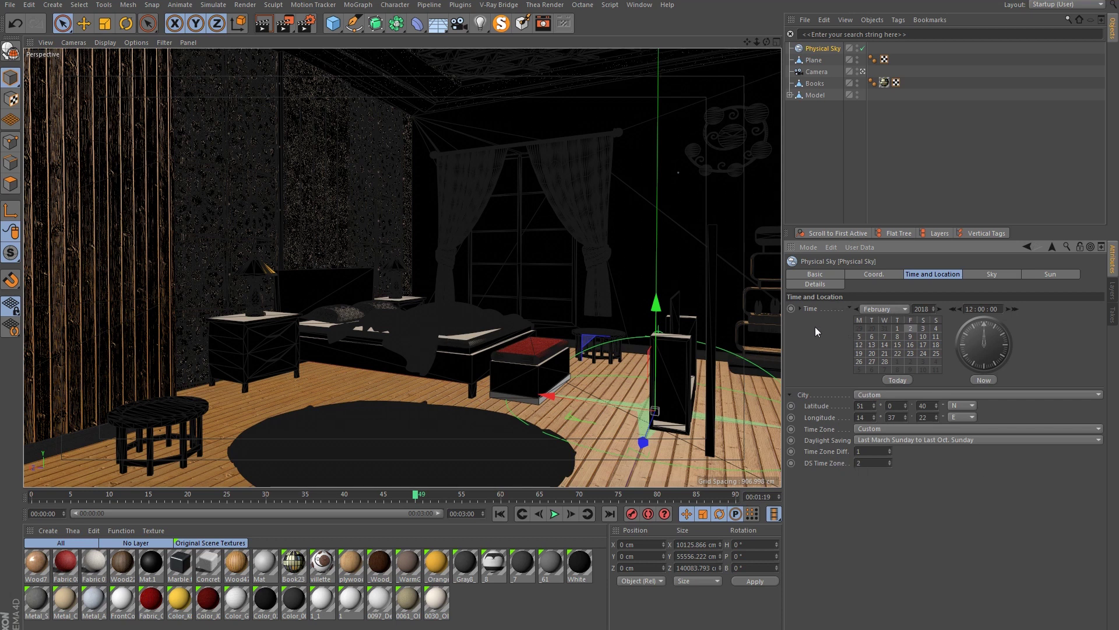
click(857, 395)
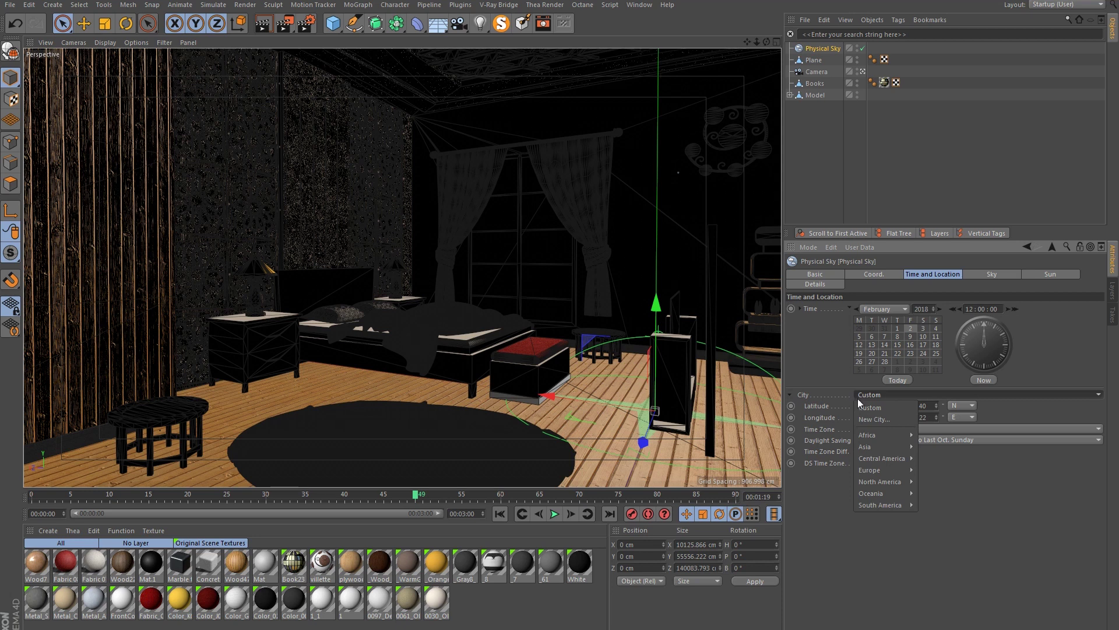
mouse_move(901, 461)
mouse_move(863, 483)
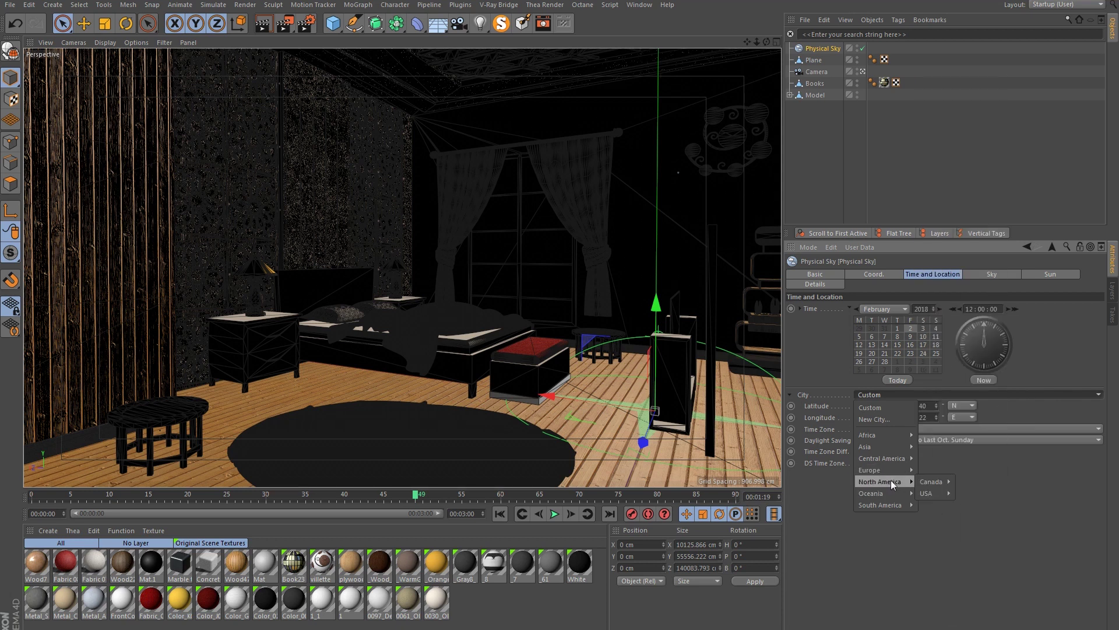
mouse_move(929, 495)
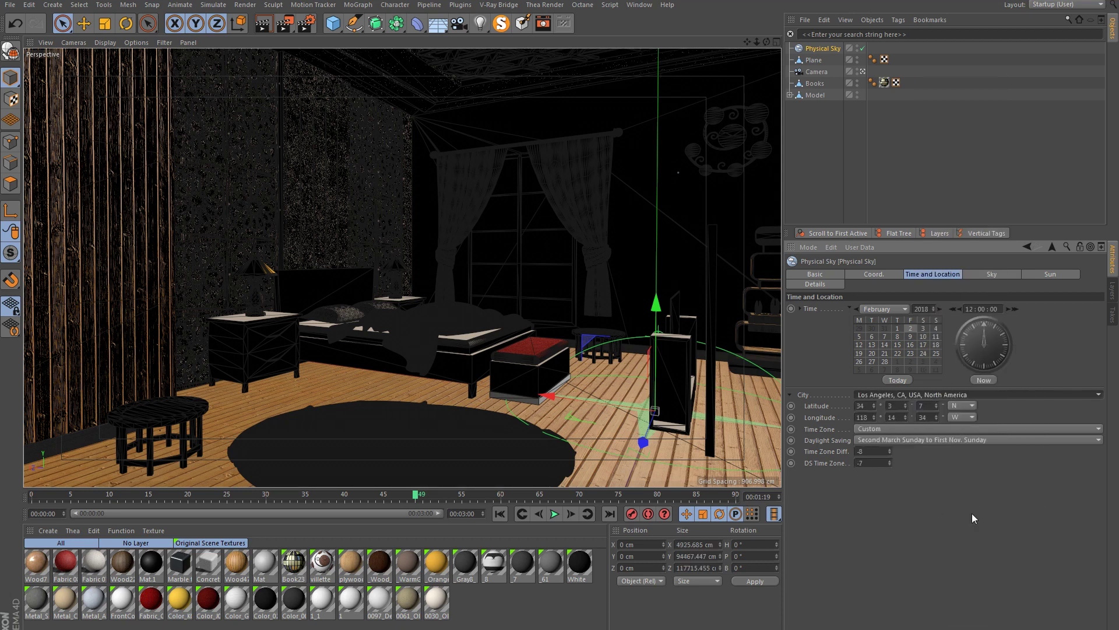
Isolate the Physical Sky, examine its compass and sun path from several angles, and restore the full scene in the camera view.
click(977, 514)
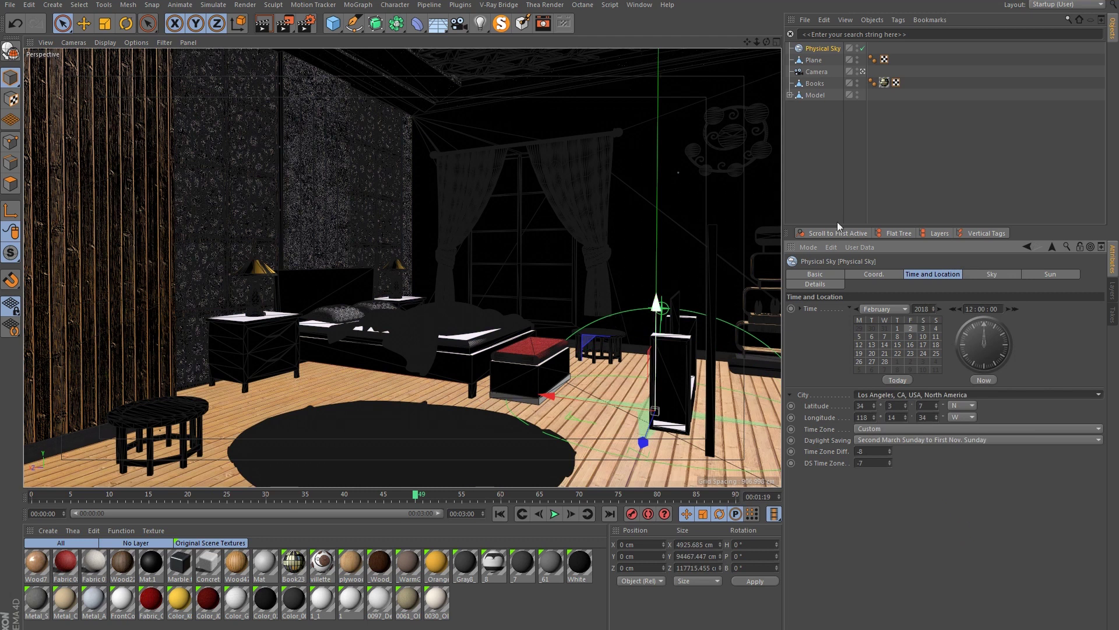
click(863, 71)
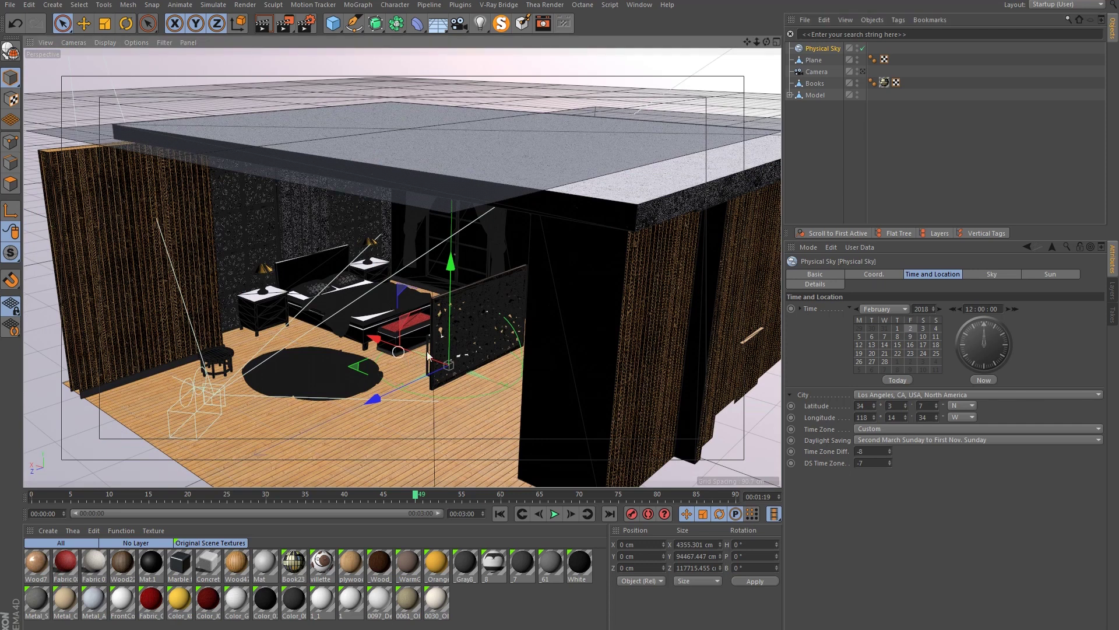
scroll(428, 355, up, 6)
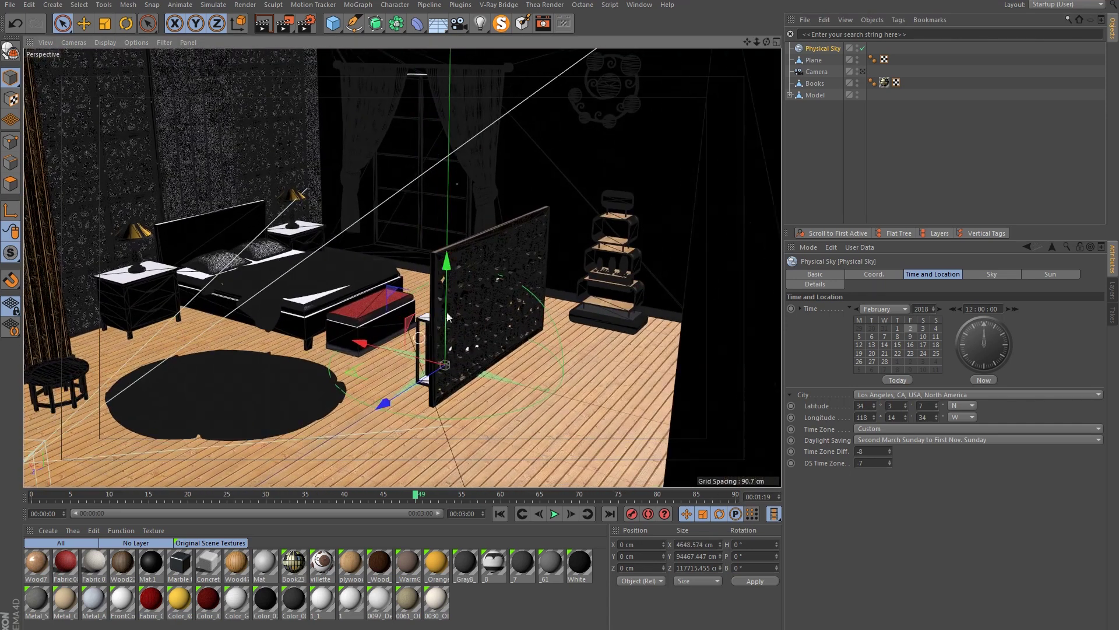
click(502, 23)
scroll(397, 296, up, 3)
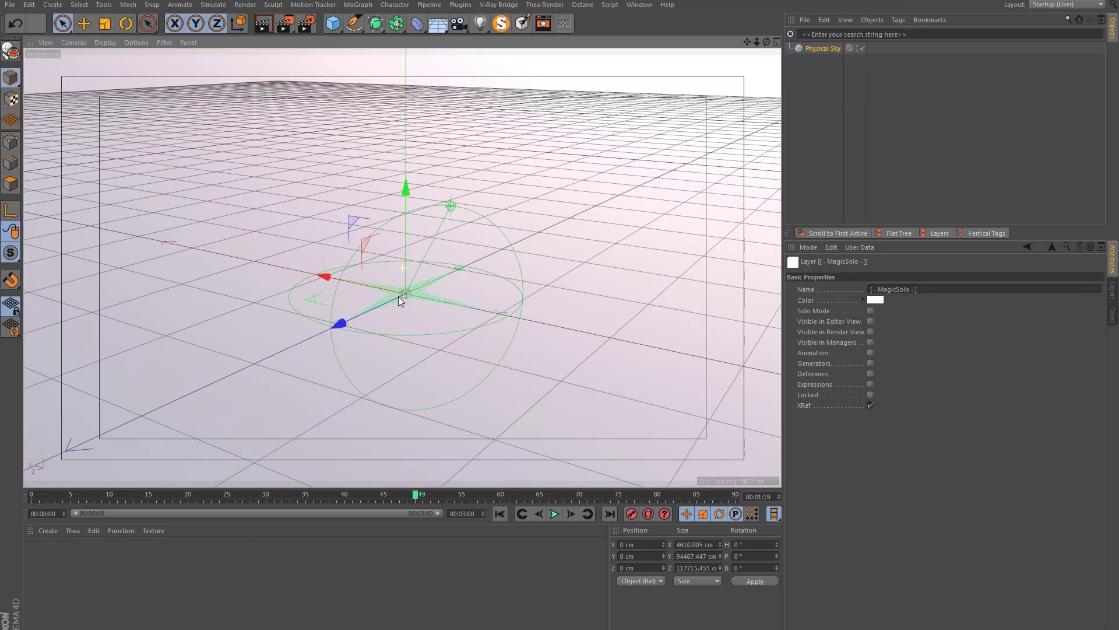
scroll(425, 293, up, 2)
alt+drag(439, 288, 305, 310)
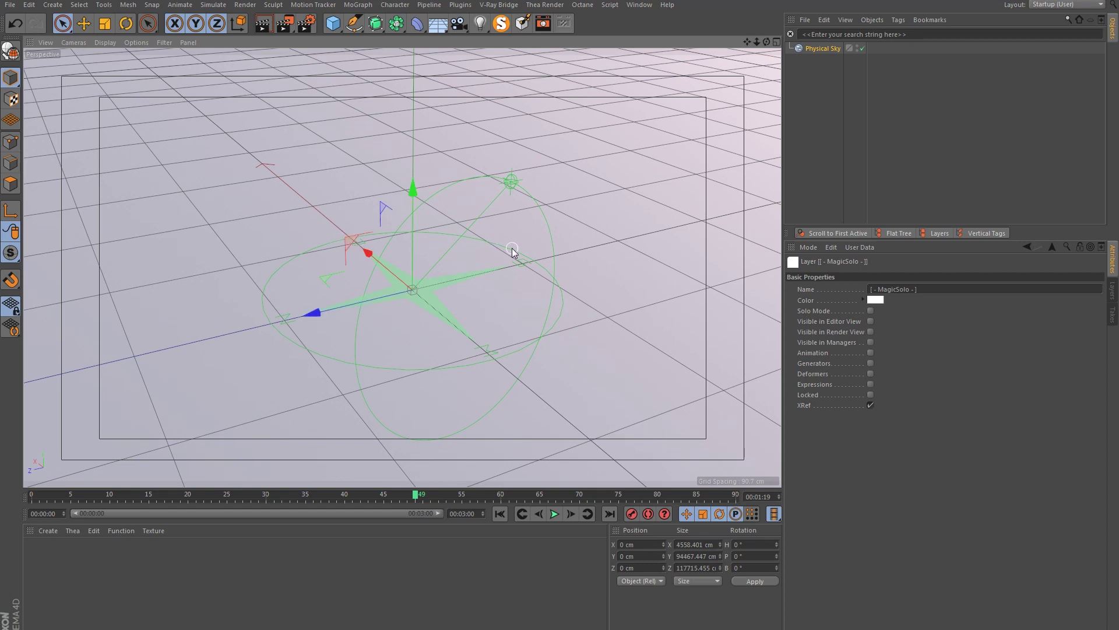
alt+drag(471, 295, 355, 247)
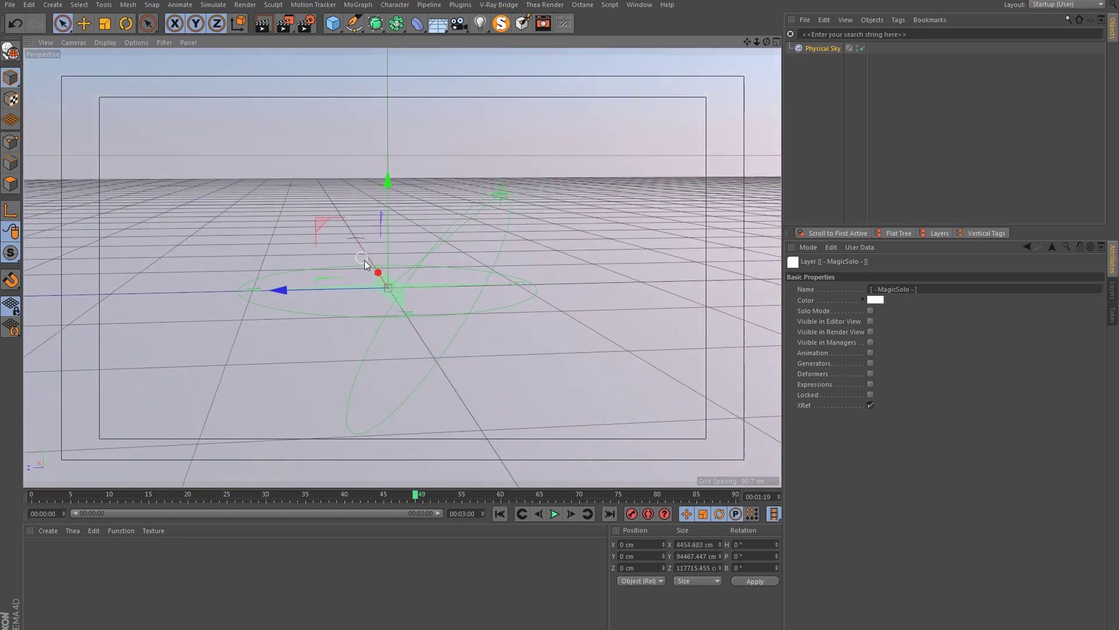
mouse_move(398, 288)
alt+mouse_down()
mouse_move(417, 253)
mouse_move(390, 292)
alt+mouse_up()
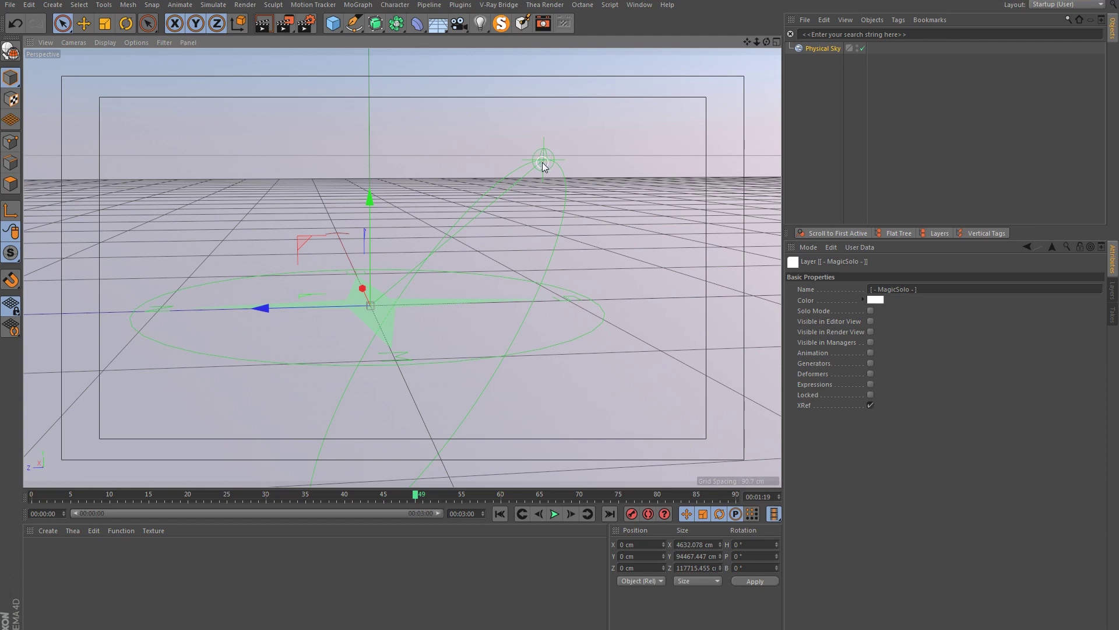
alt+drag(542, 162, 590, 176)
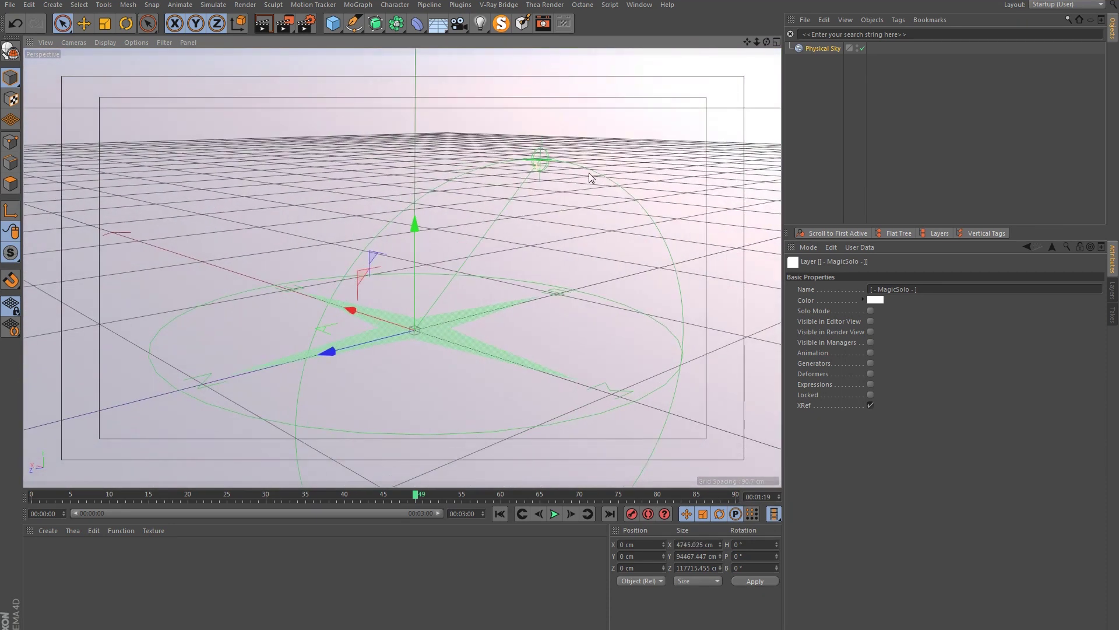
click(500, 25)
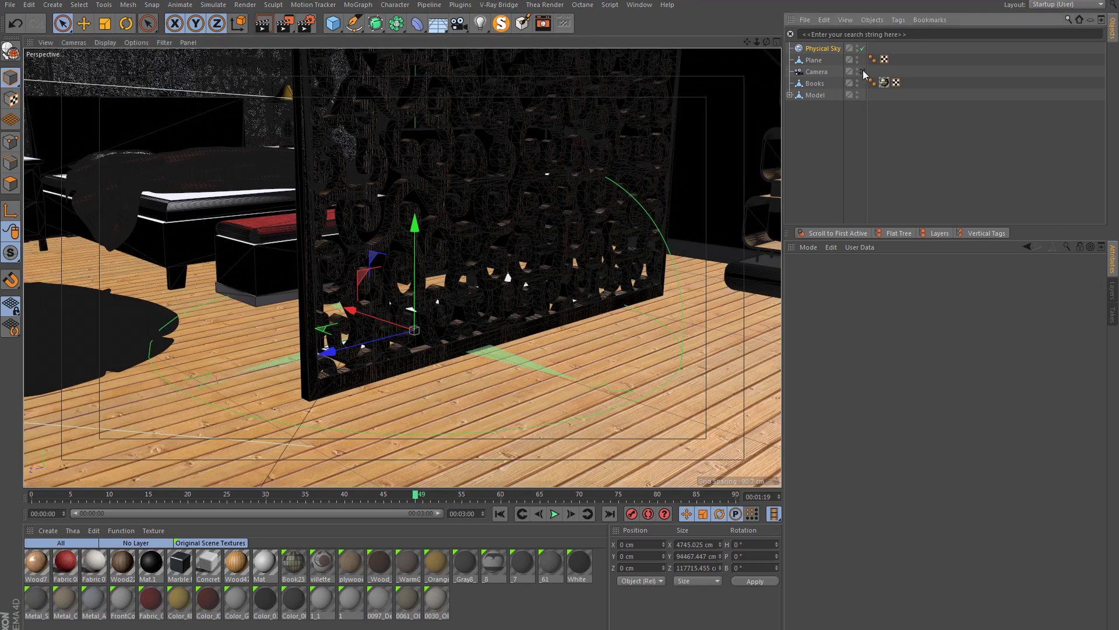
click(863, 71)
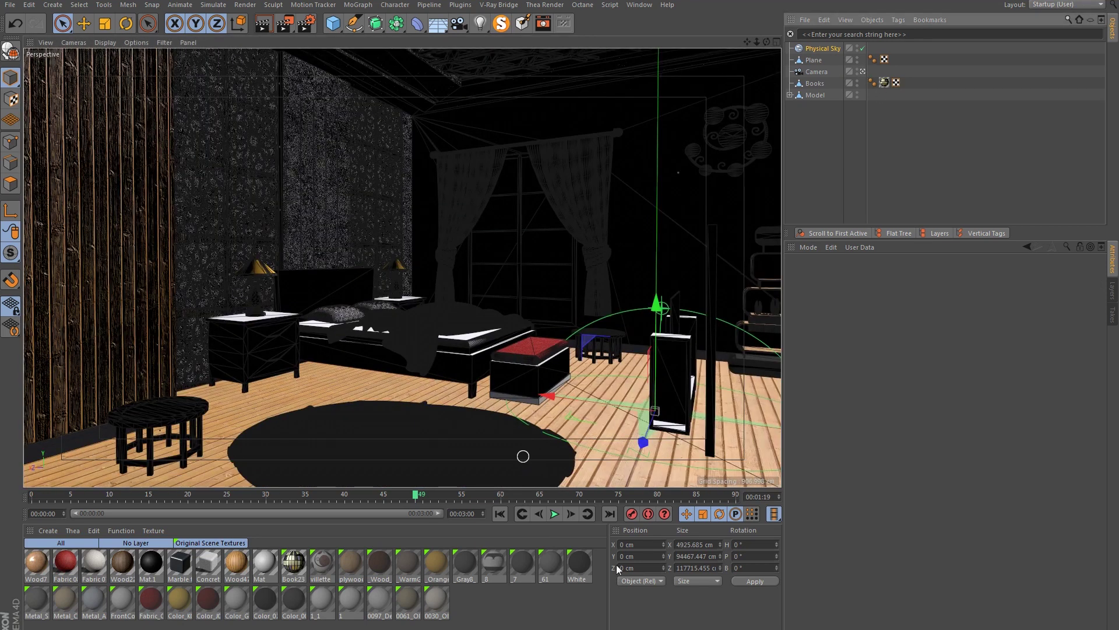
Rotate the Physical Sky about its vertical axis to a heading of about 35°, checking the sun against the window.
key(r)
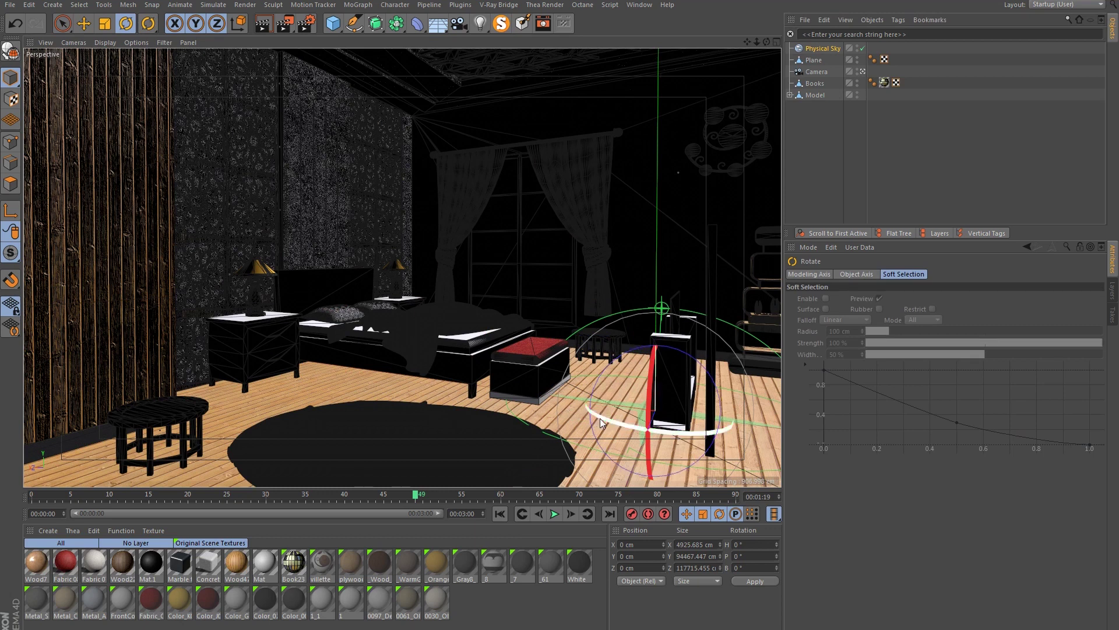
drag(603, 418, 635, 421)
key(o)
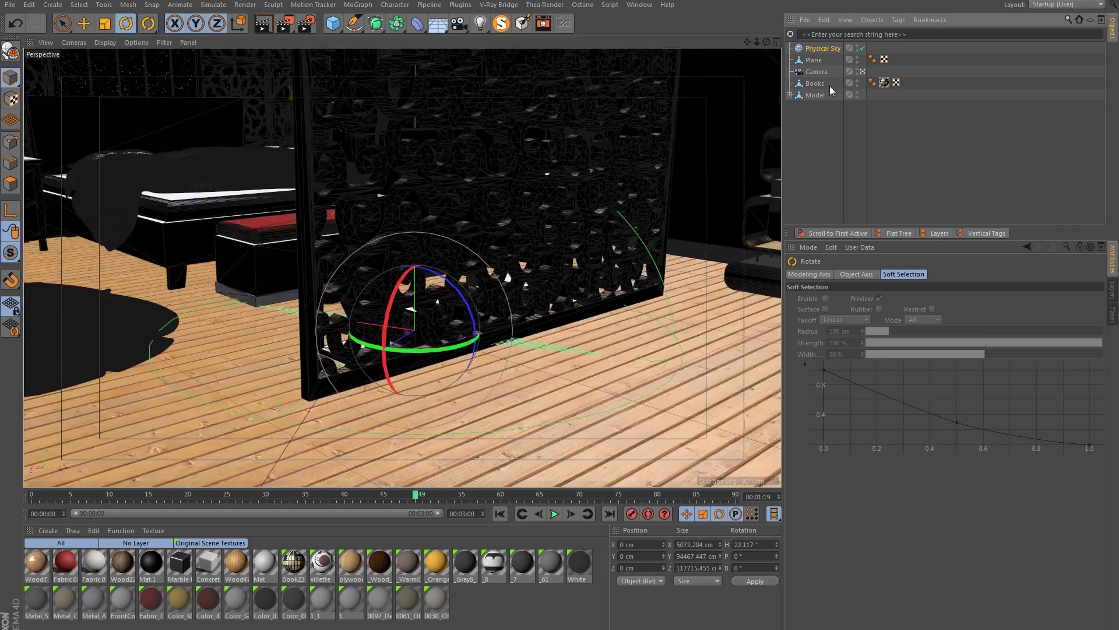
alt+drag(460, 286, 484, 246)
scroll(502, 362, up, 2)
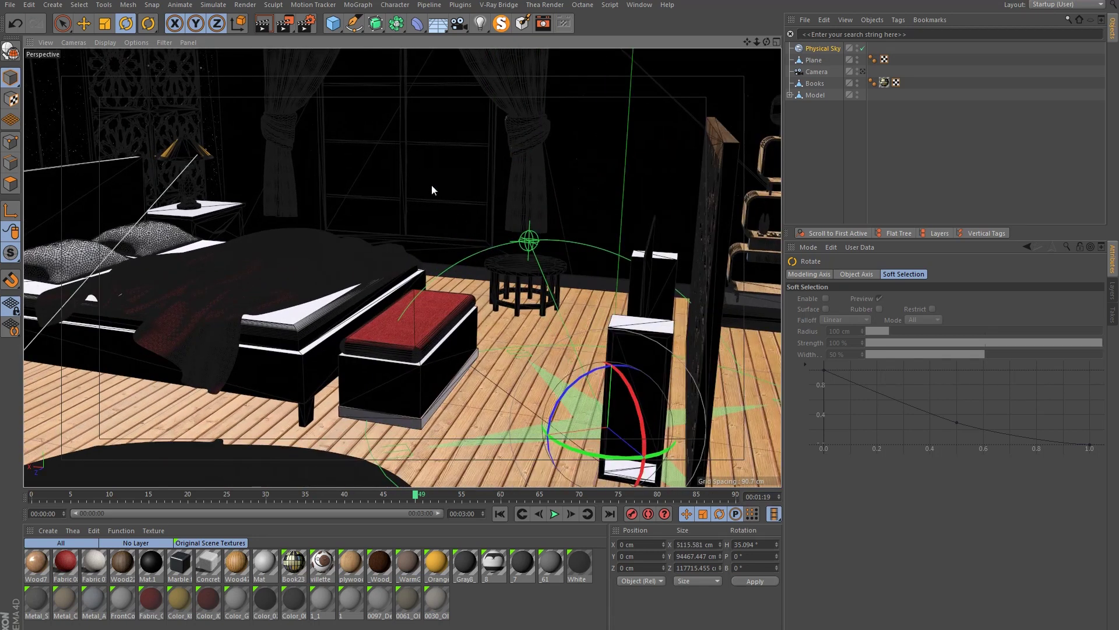
Set the Physical Sky's time of day to 14:00.
click(822, 49)
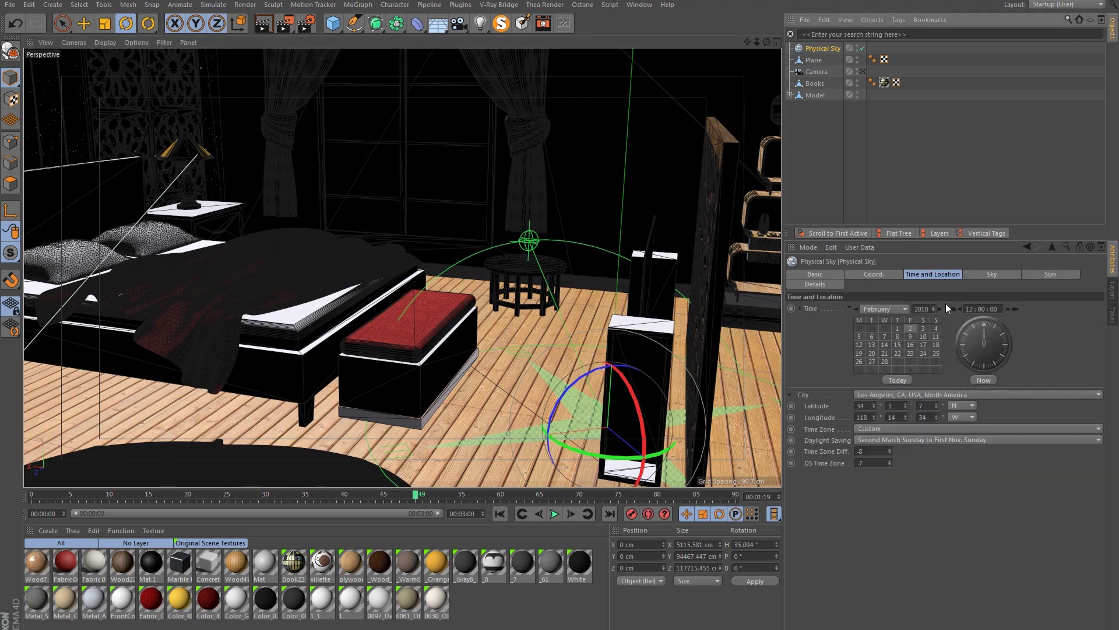
double_click(975, 309)
text(14)
key(Return)
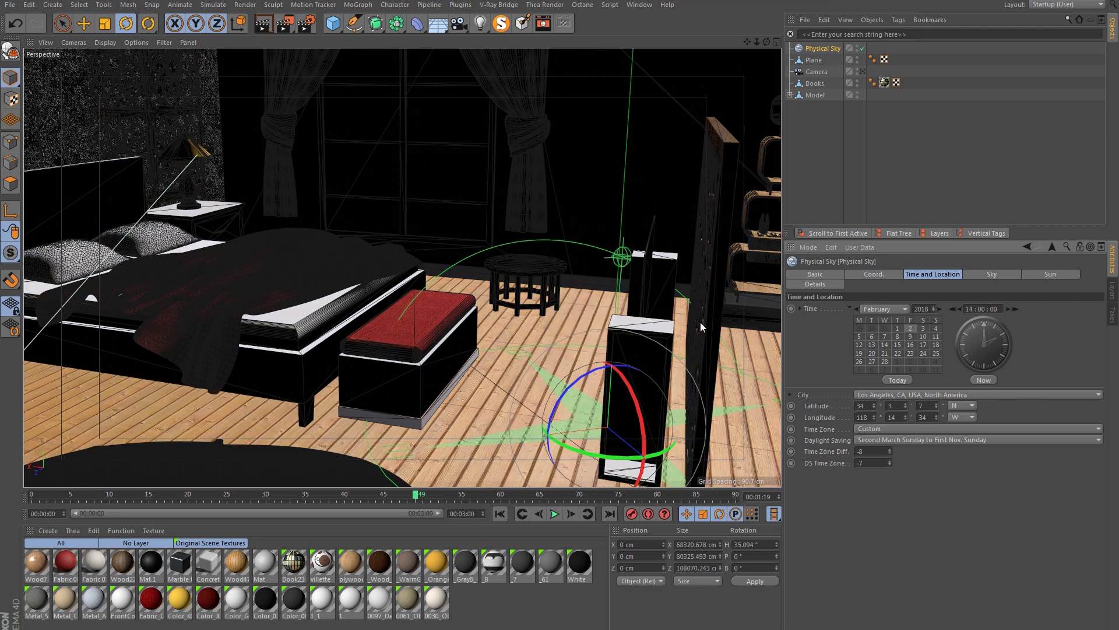
Rotate the Physical Sky further about its vertical axis to a heading of about 69°.
scroll(547, 282, up, 3)
drag(532, 401, 566, 404)
scroll(551, 405, up, 5)
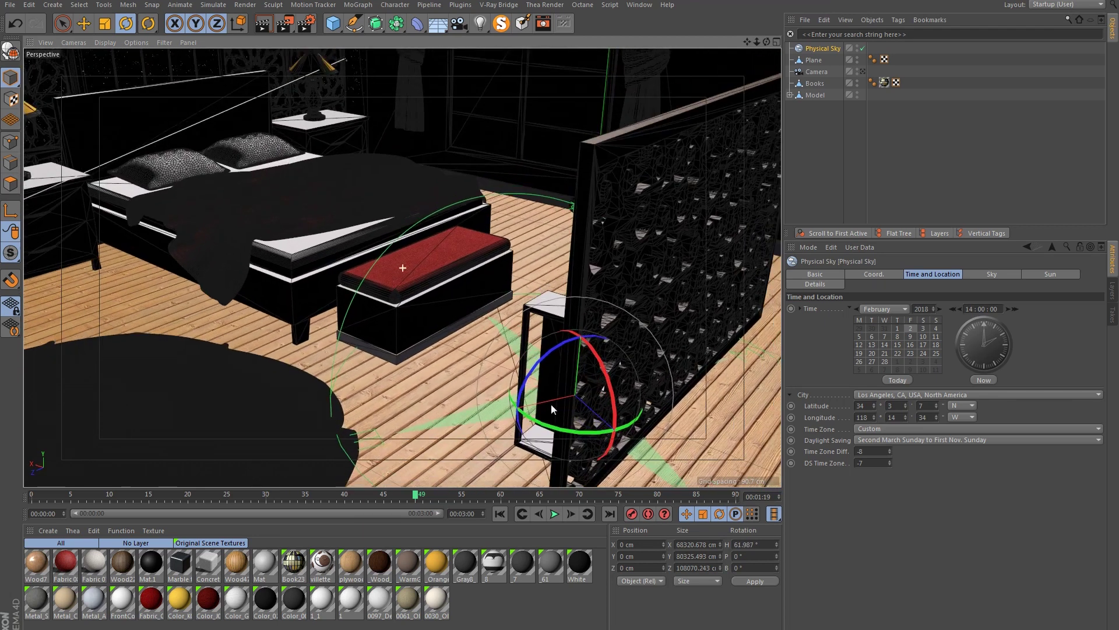
scroll(544, 401, up, 4)
drag(541, 408, 535, 160)
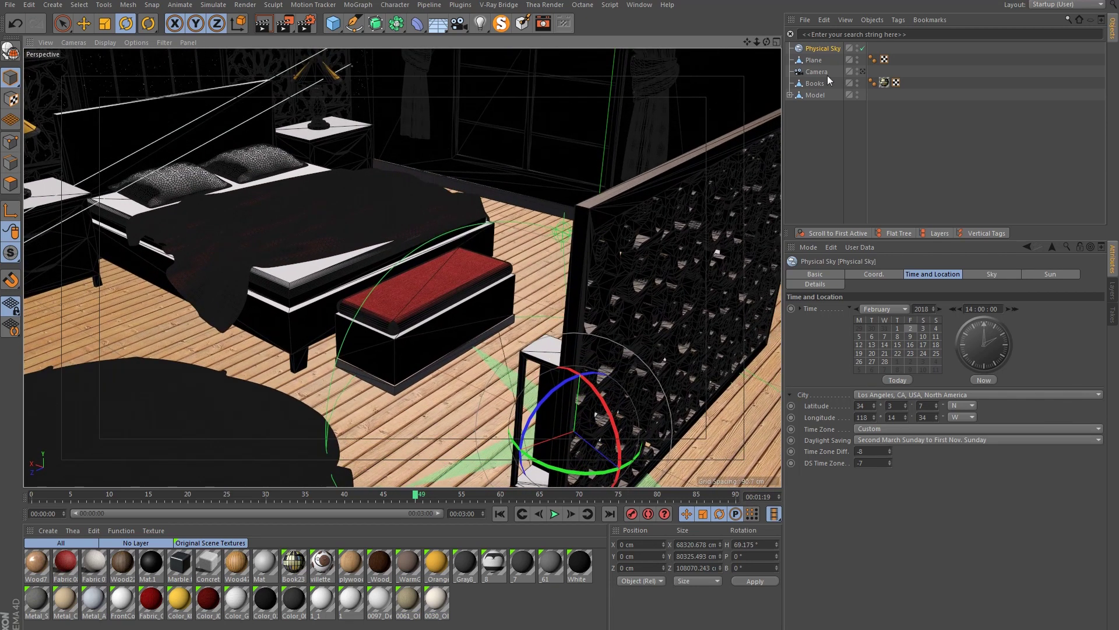
Return to the scene camera's view, render the bedroom to the Picture Viewer and close the result.
alt+drag(770, 93, 372, 177)
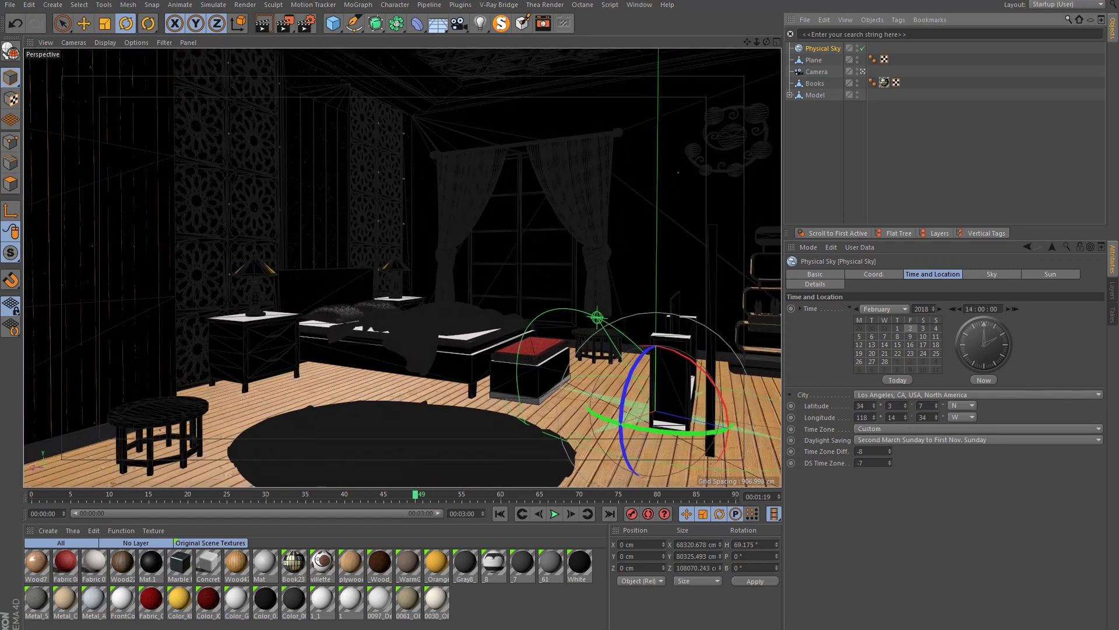
click(286, 25)
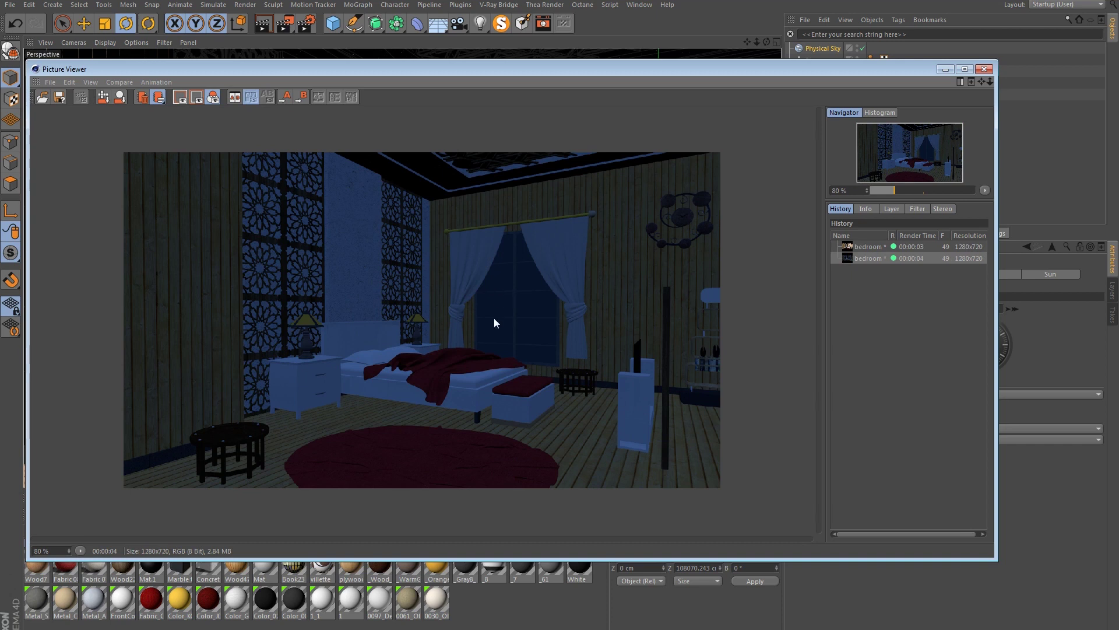
click(985, 69)
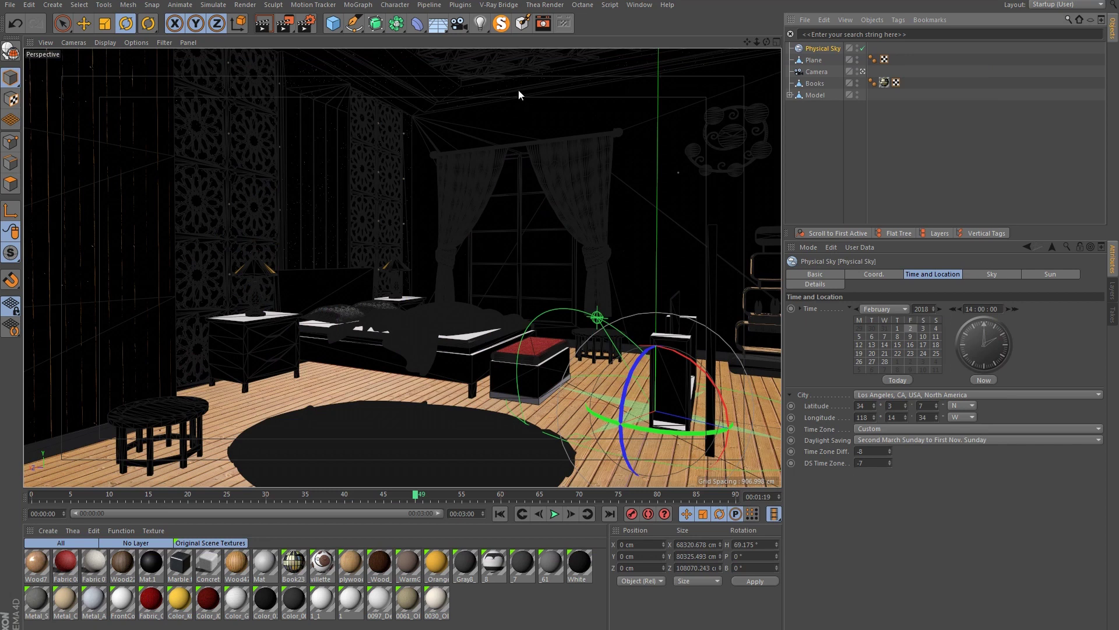
Create a new material and enable its Transparency channel.
double_click(469, 611)
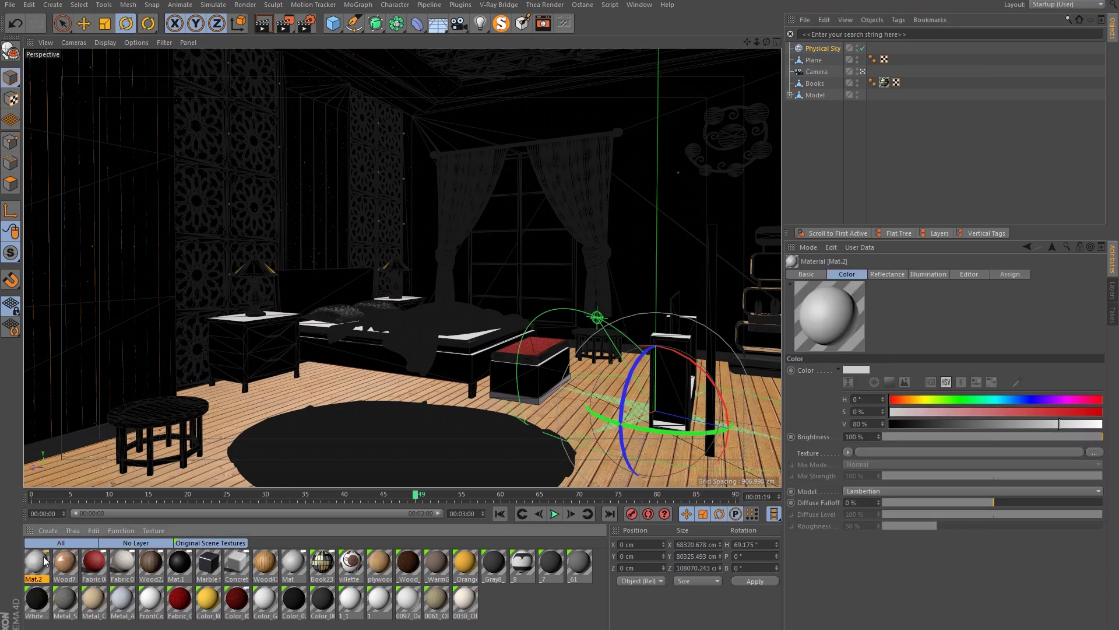
double_click(36, 561)
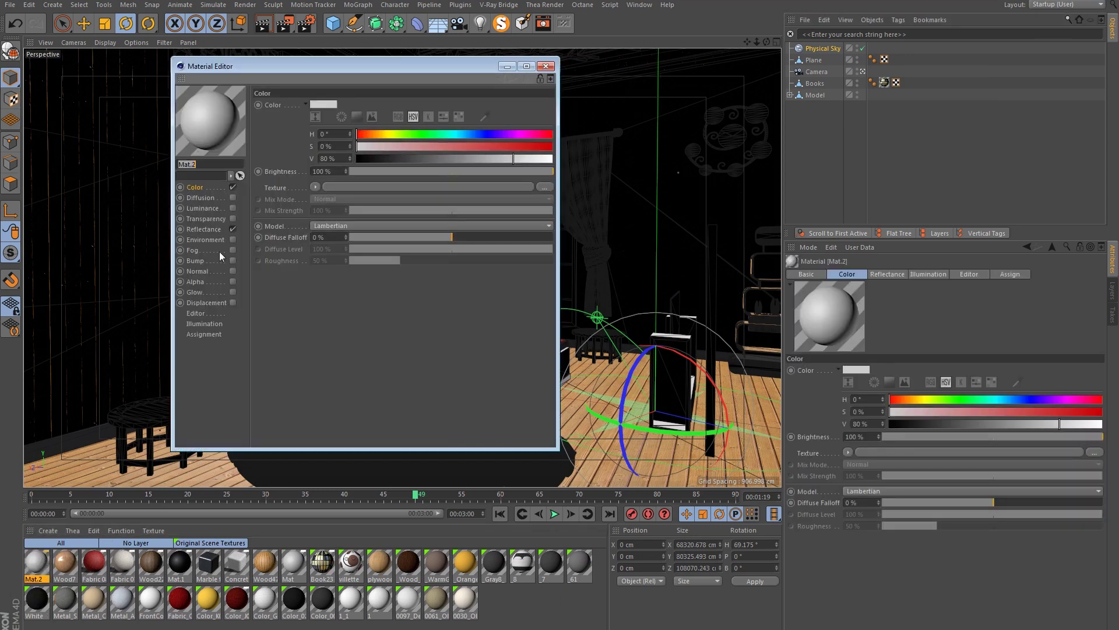
click(233, 218)
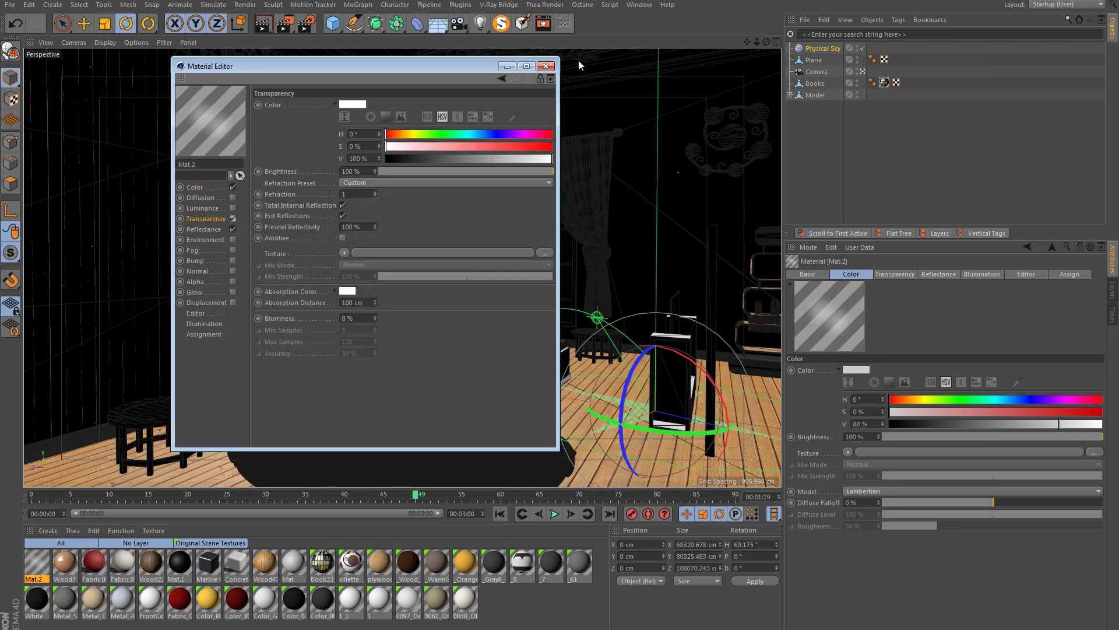
click(545, 66)
Apply the transparent material to the window glass and check it with a test render in the Picture Viewer.
drag(45, 561, 548, 243)
click(285, 26)
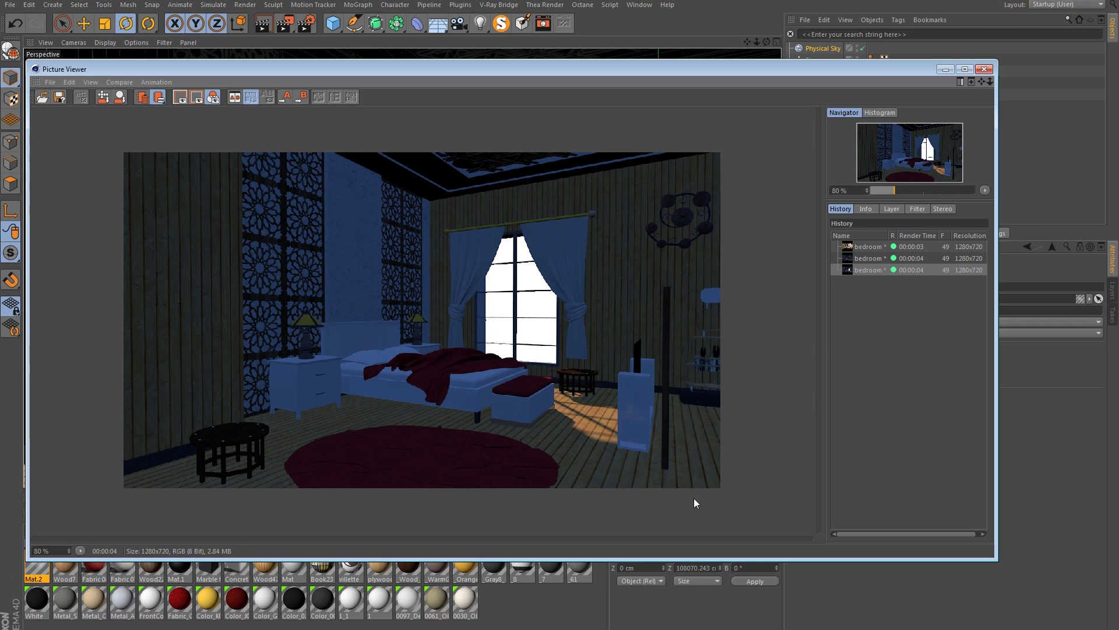
click(984, 69)
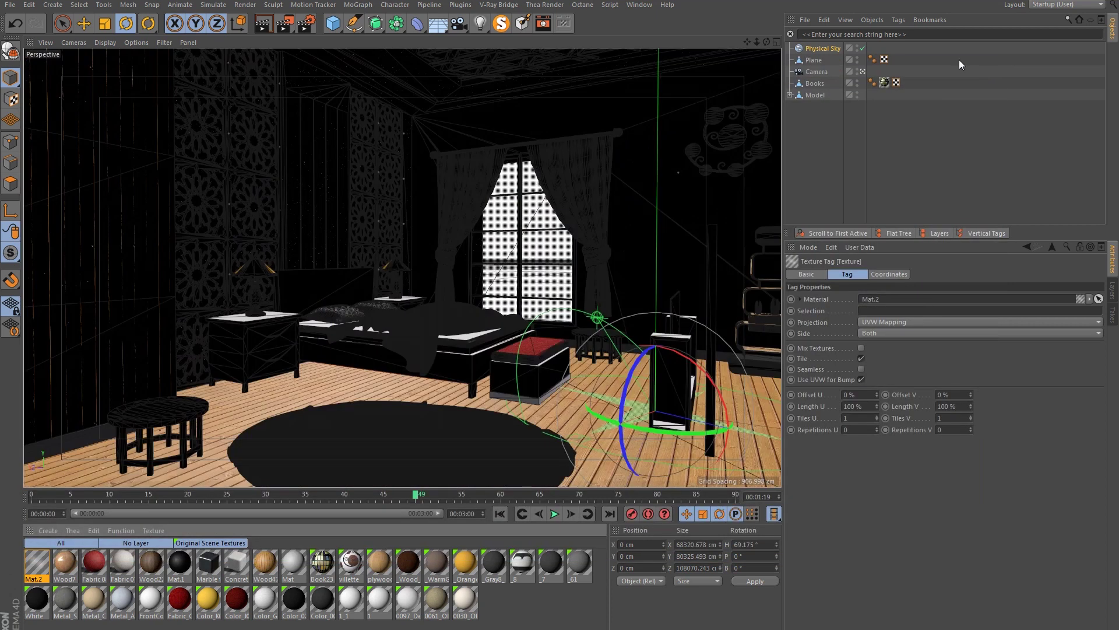
Set the Physical Sky's sun intensity to 200% and check the lighting with a test render in the Picture Viewer.
click(827, 49)
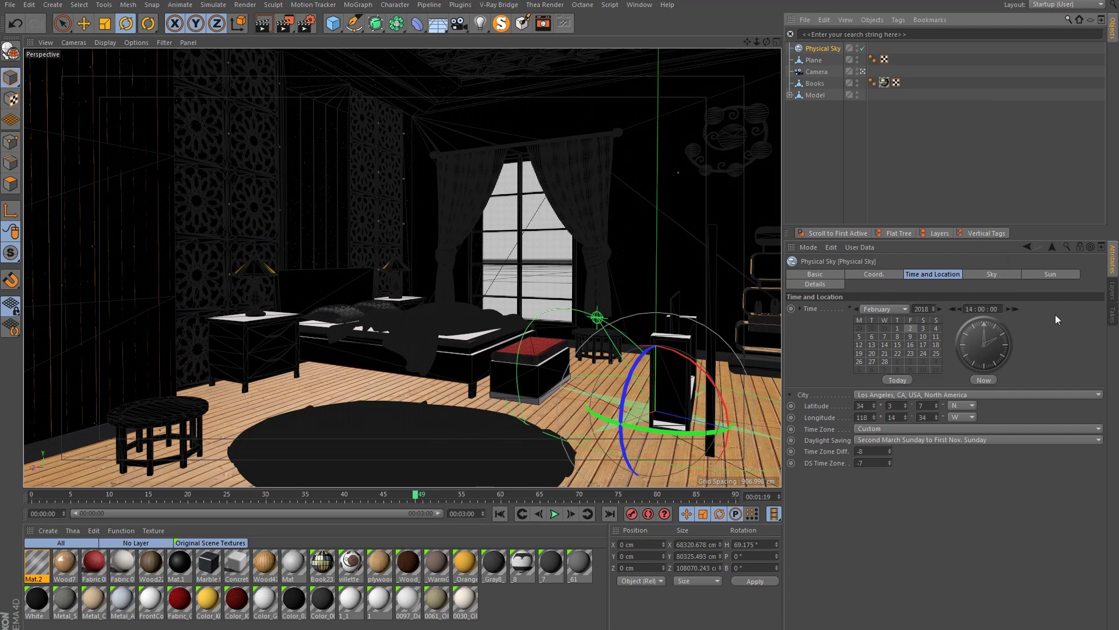
click(1054, 276)
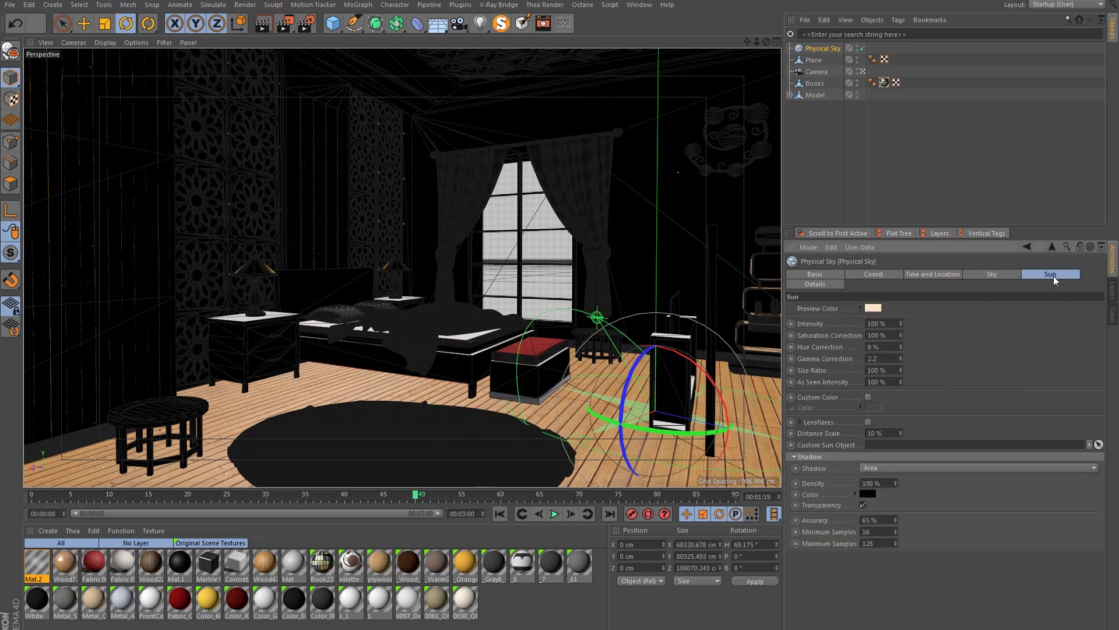
double_click(892, 323)
text(200)
key(Return)
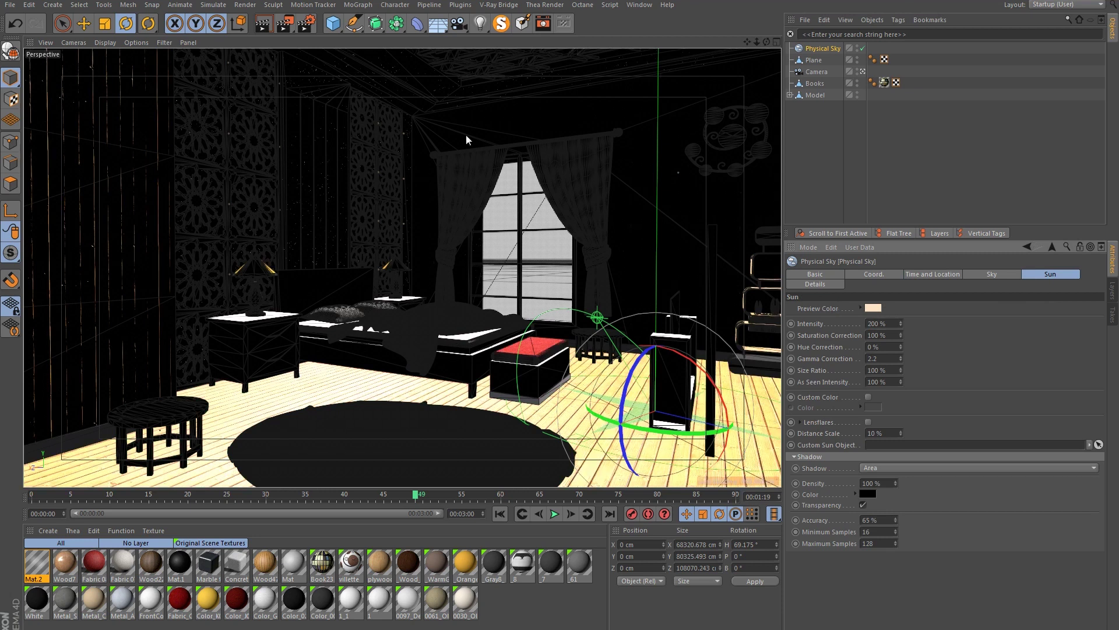
click(286, 26)
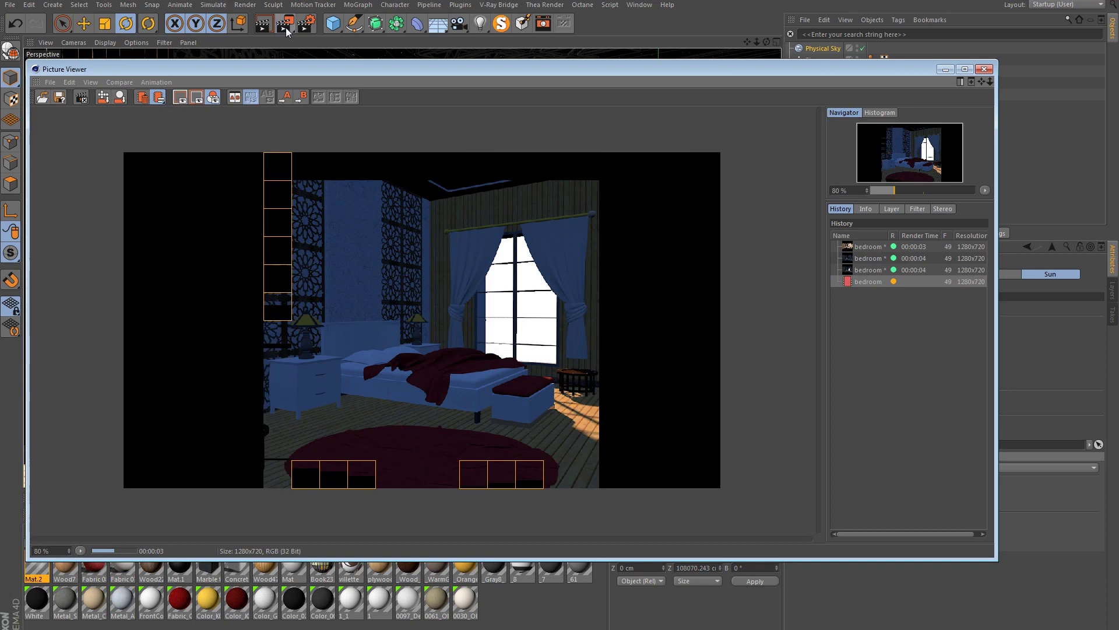
click(985, 68)
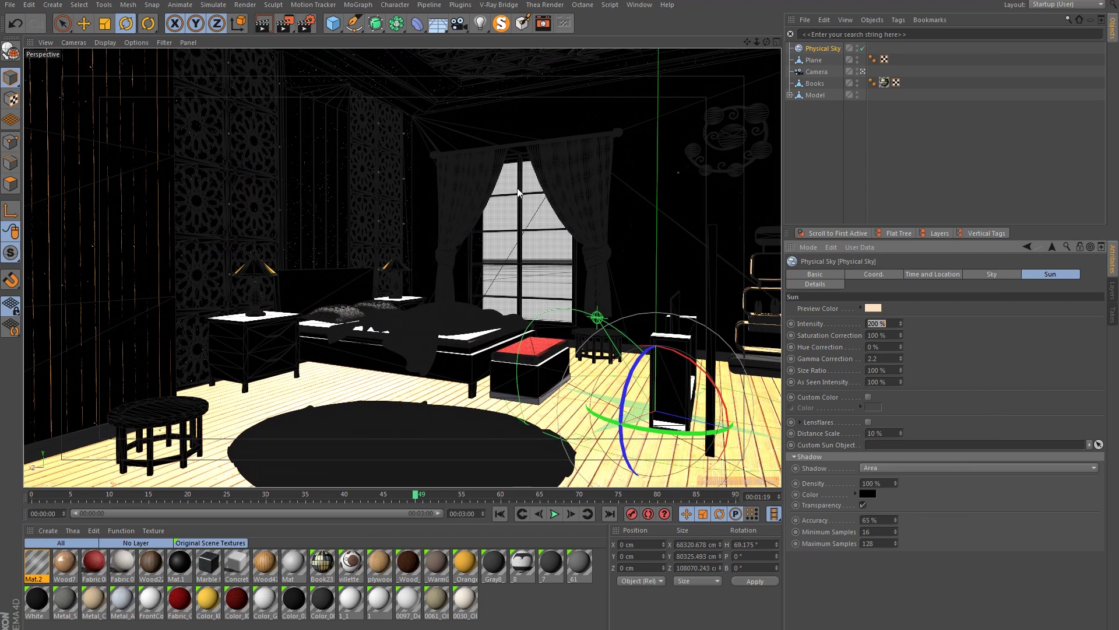
Add the Global Illumination effect to the render settings and start rendering the bedroom to the Picture Viewer.
click(309, 26)
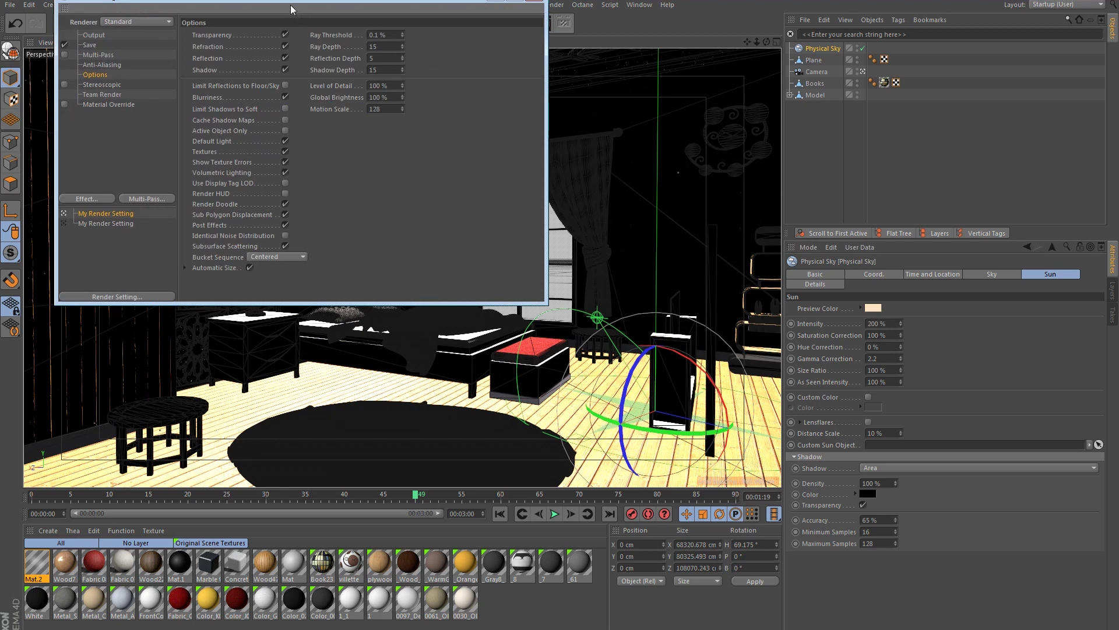
drag(286, 9, 376, 155)
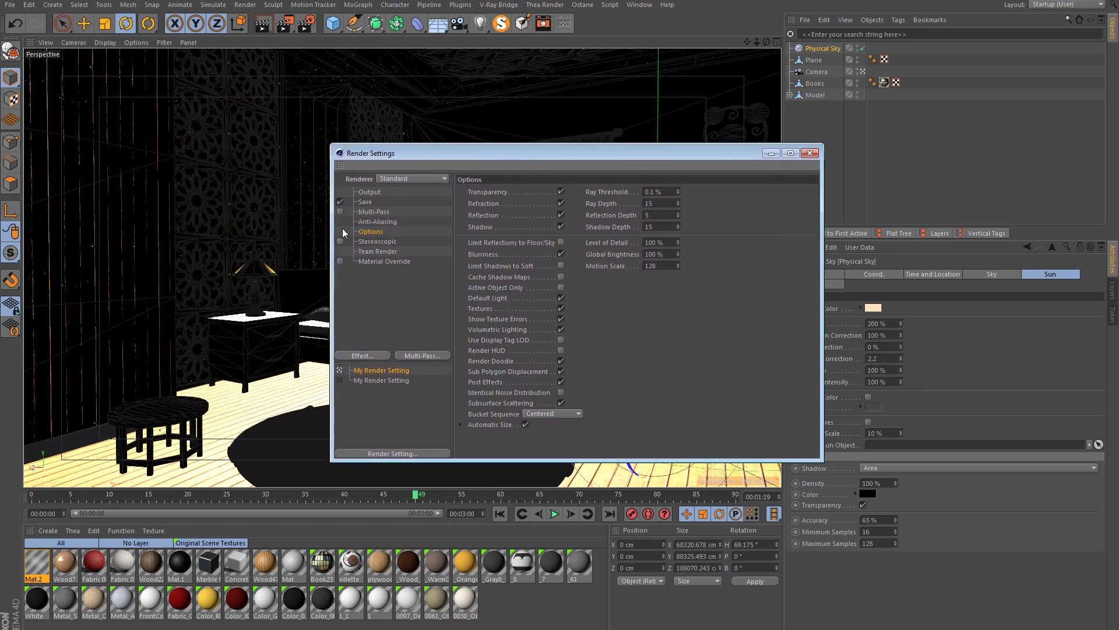
click(362, 356)
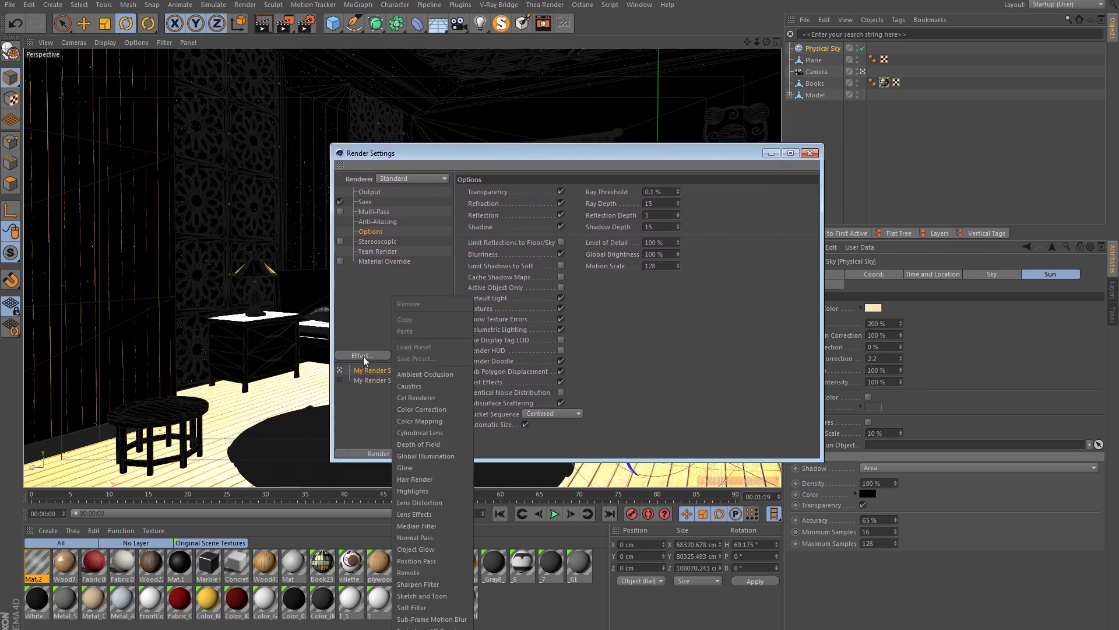
click(447, 455)
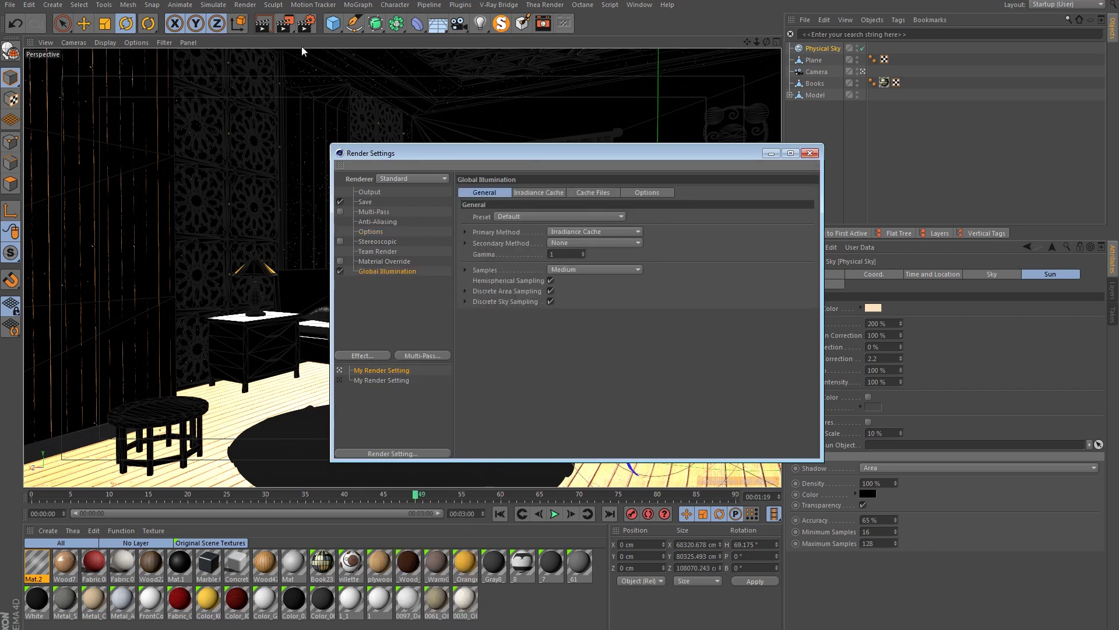
click(809, 152)
click(285, 24)
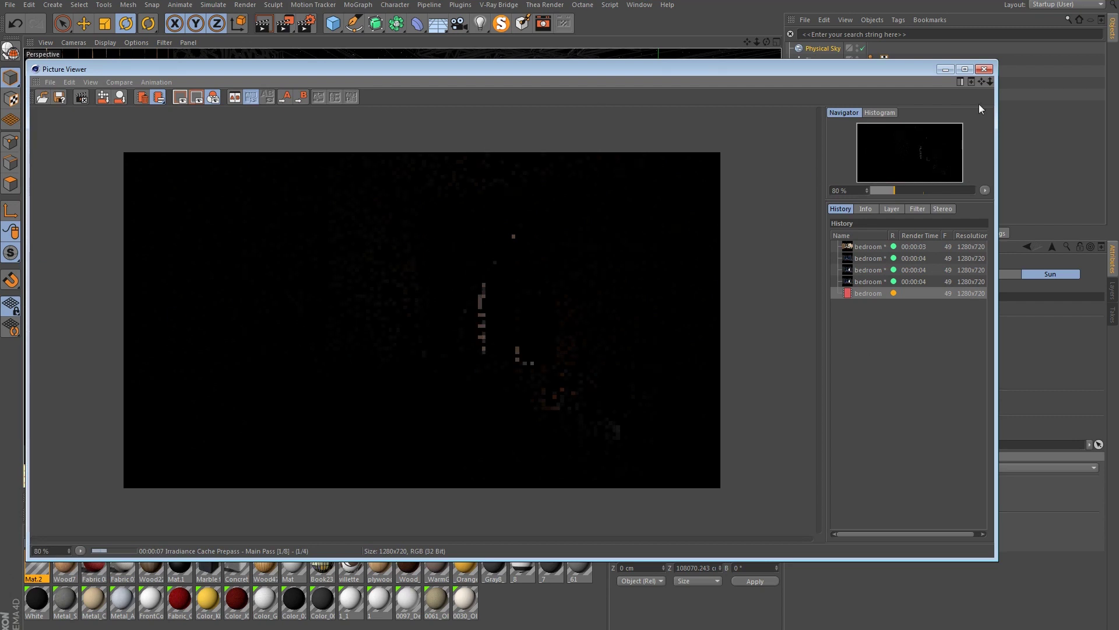
Stop the running bedroom render and close the Picture Viewer.
click(984, 69)
click(577, 372)
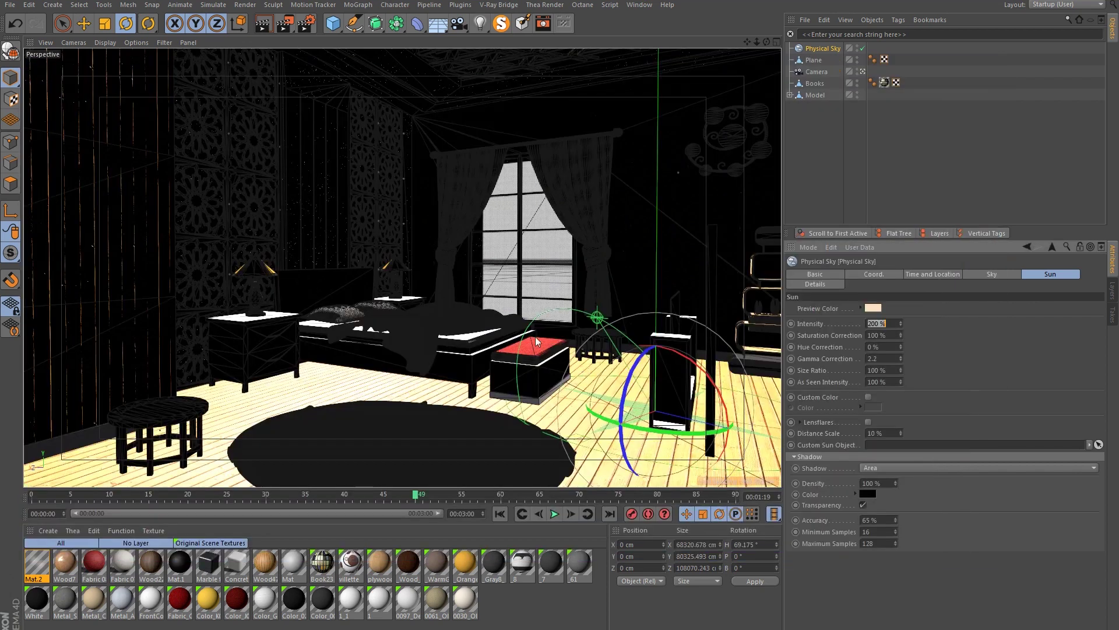
Set the Global Illumination preset to Interior - Preview and test-render the bedroom in the viewport.
click(306, 24)
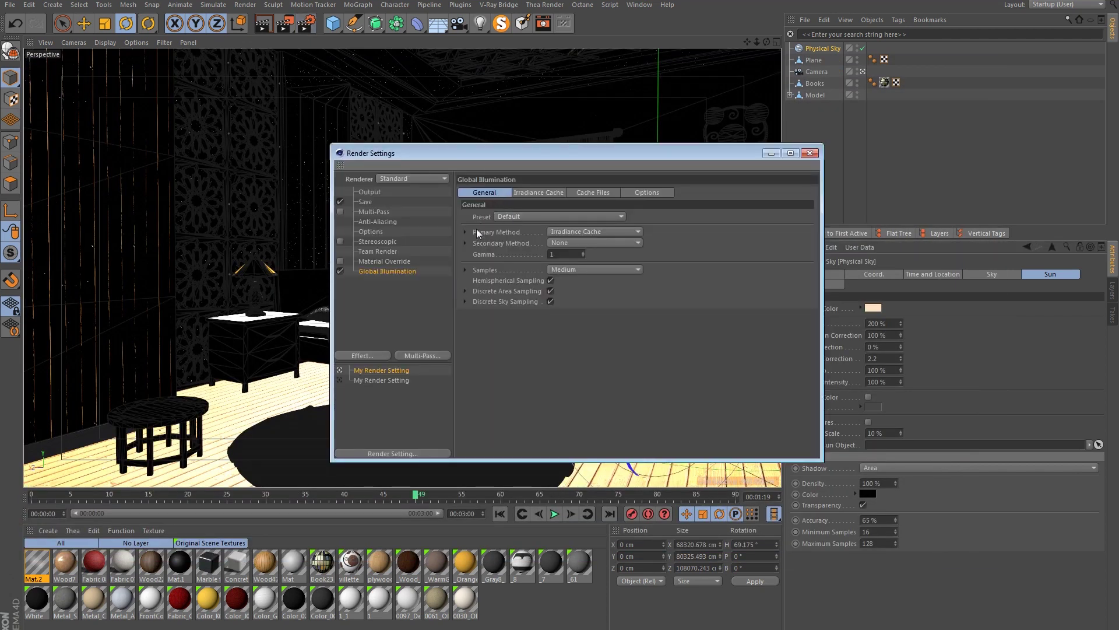
click(518, 217)
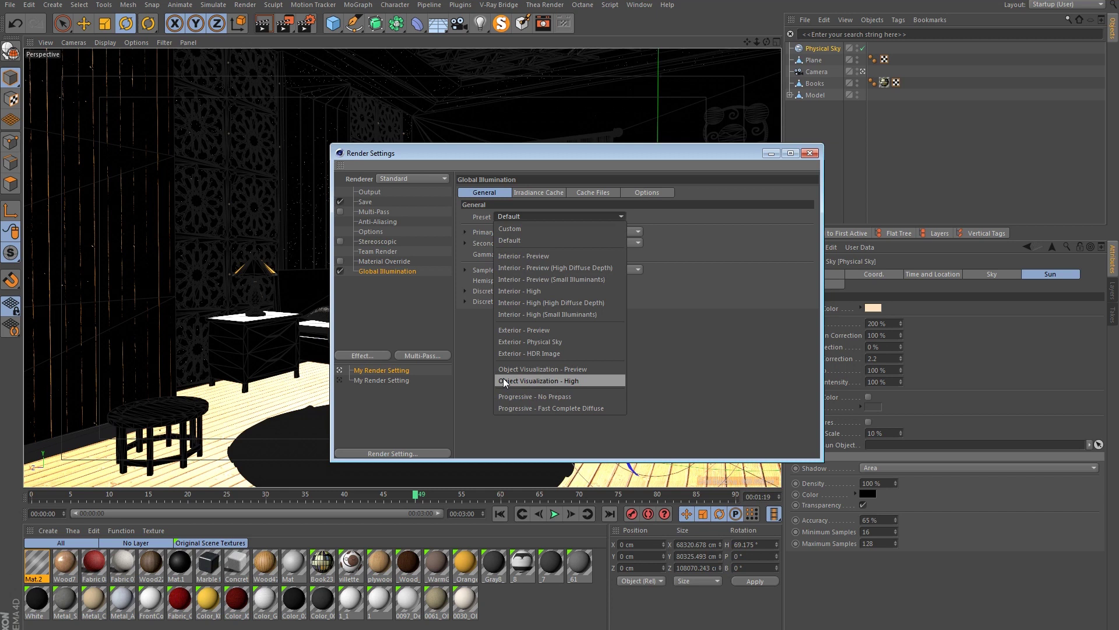
click(523, 256)
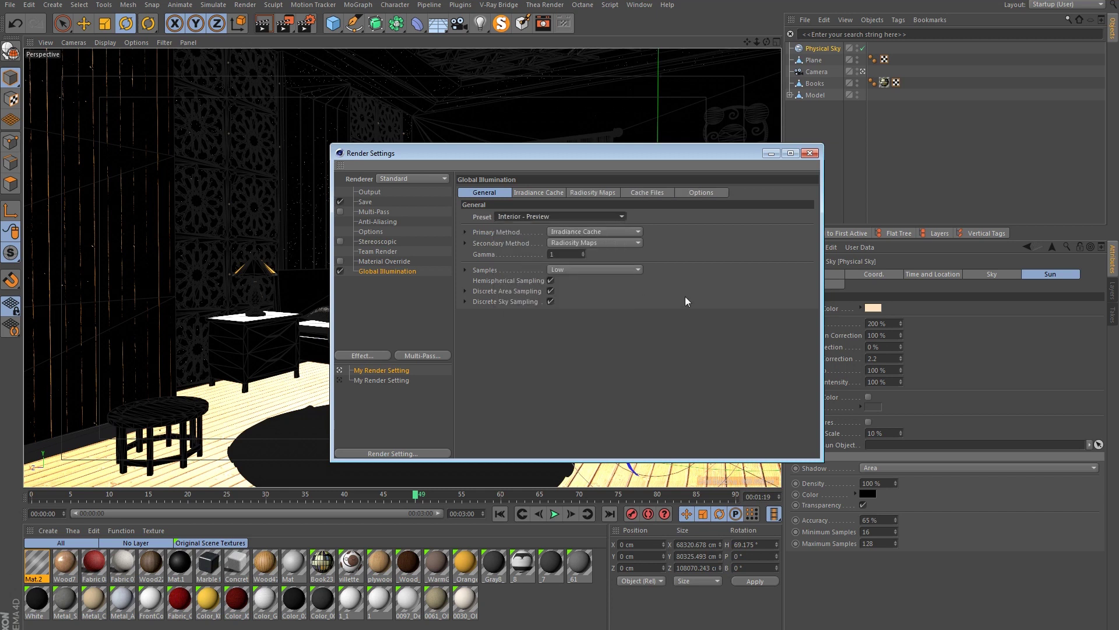
click(809, 153)
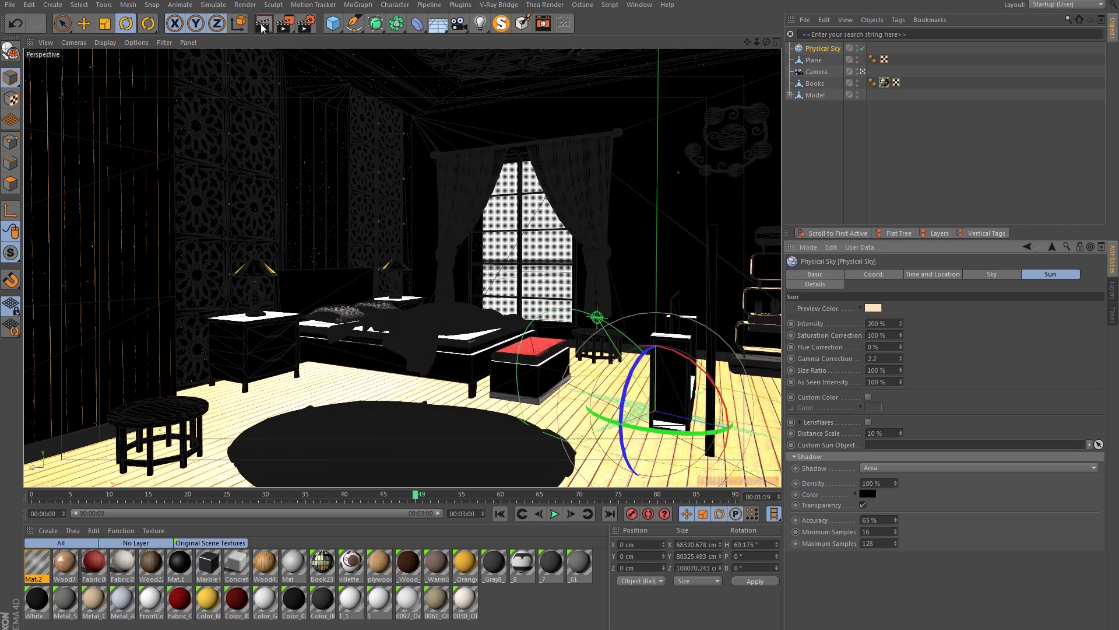
click(262, 26)
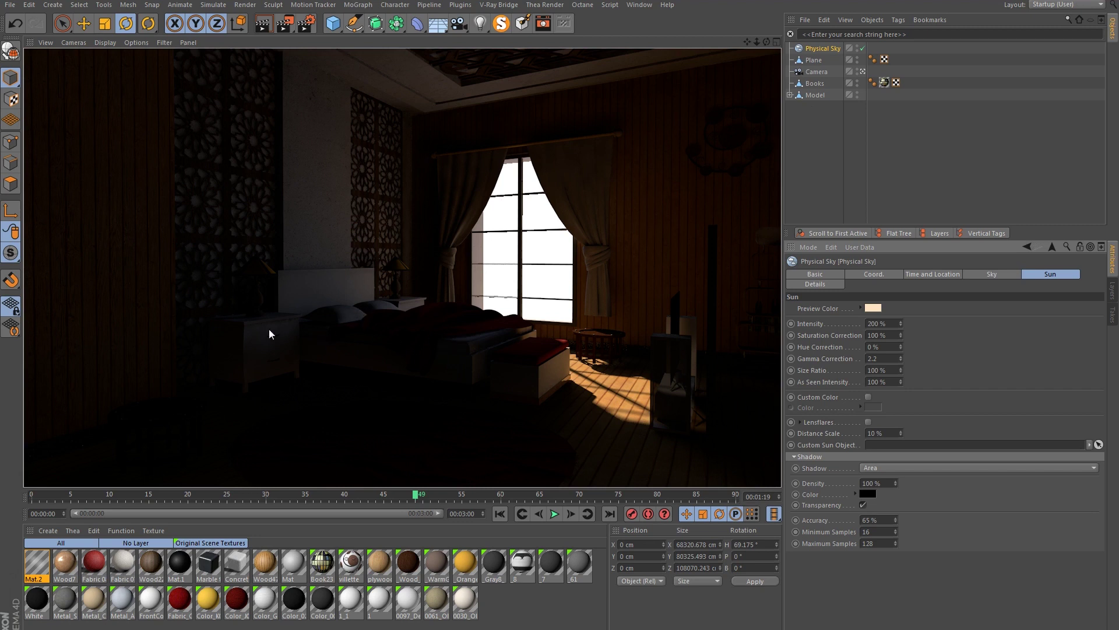
Return the Global Illumination preset to Default and set the secondary method to Light Mapping.
click(307, 23)
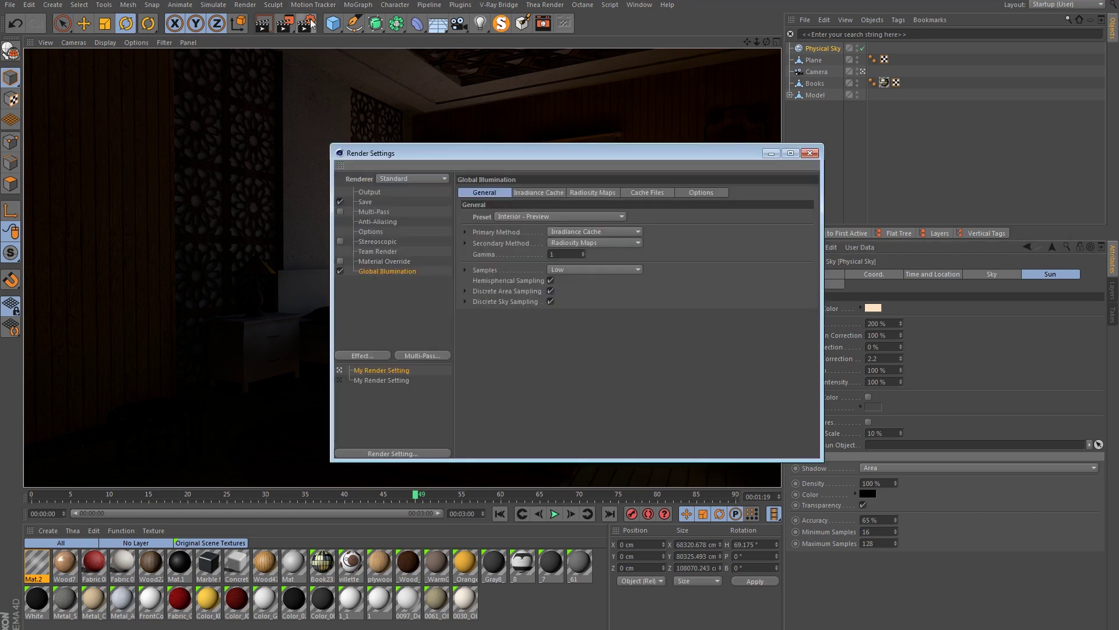
click(554, 216)
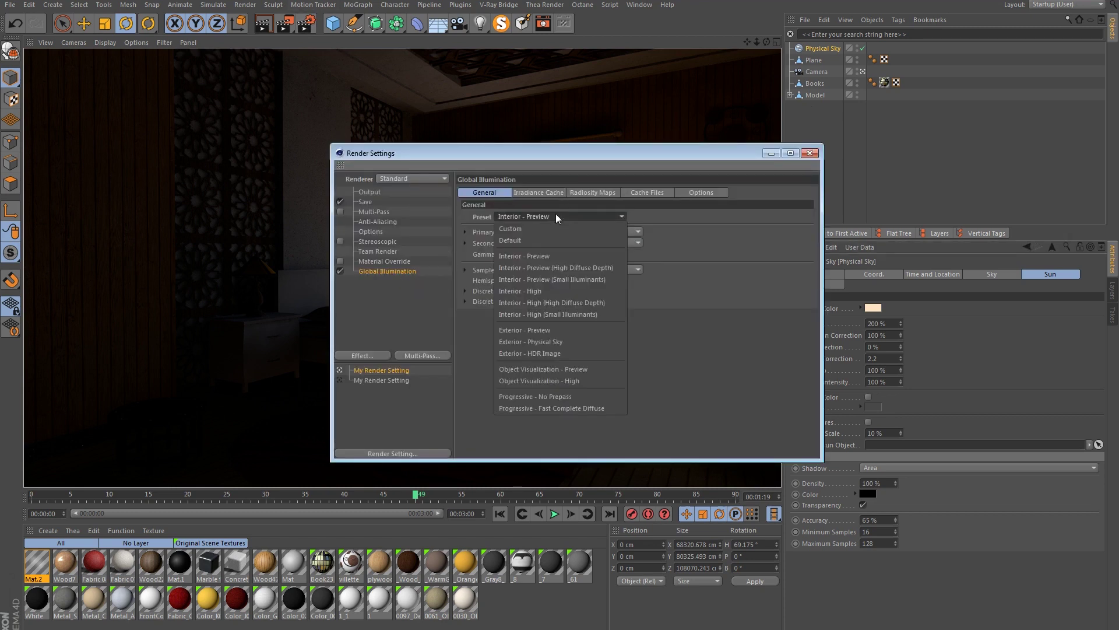
click(526, 241)
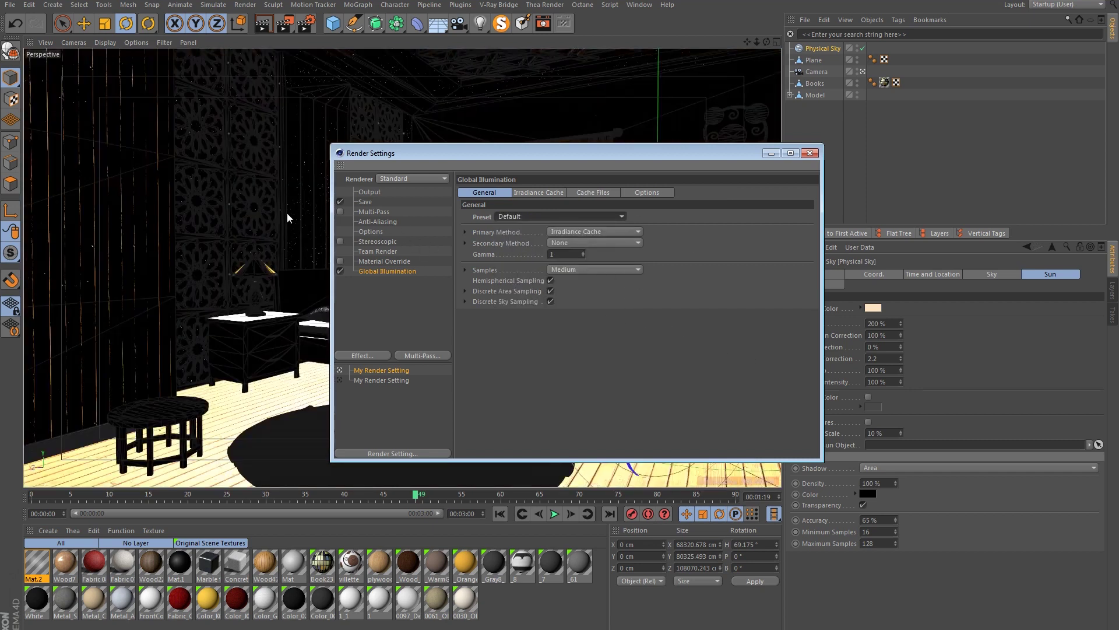
click(465, 231)
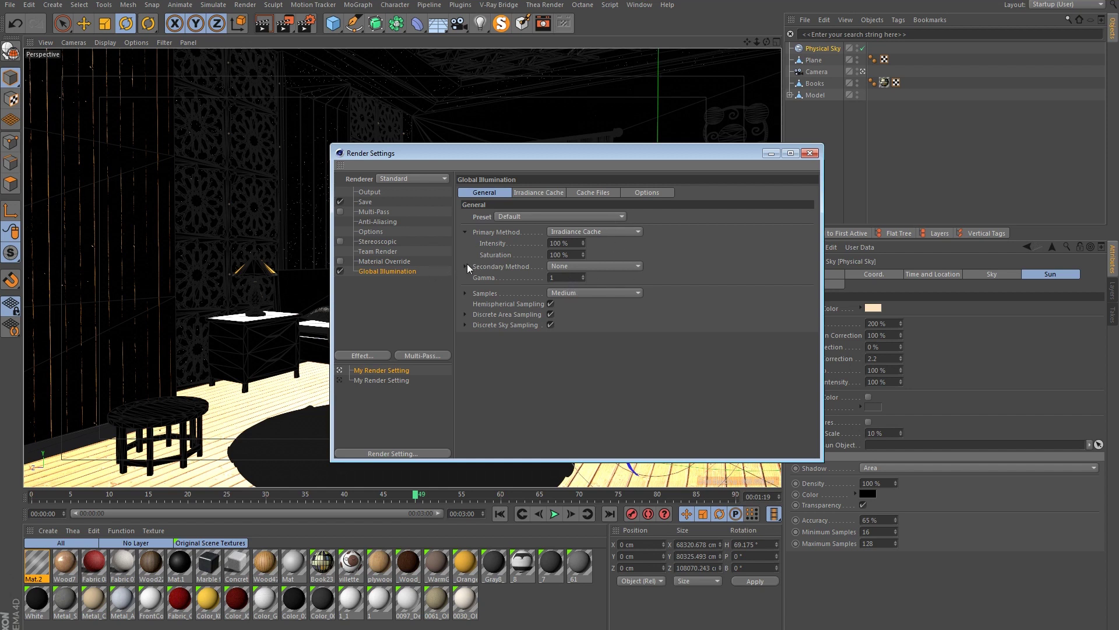
click(571, 266)
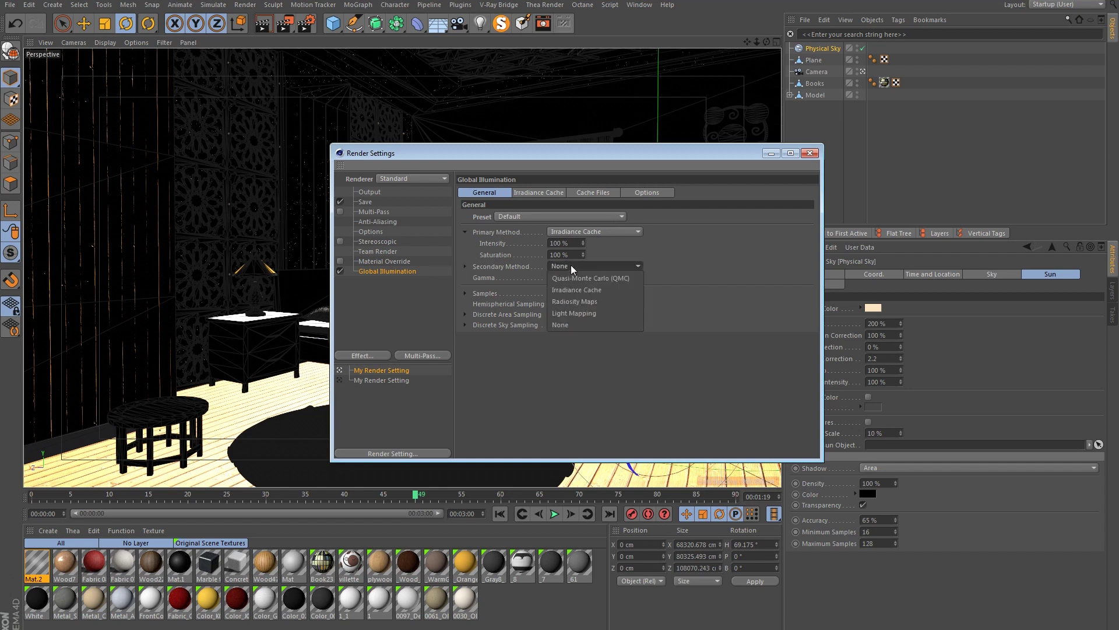
click(561, 314)
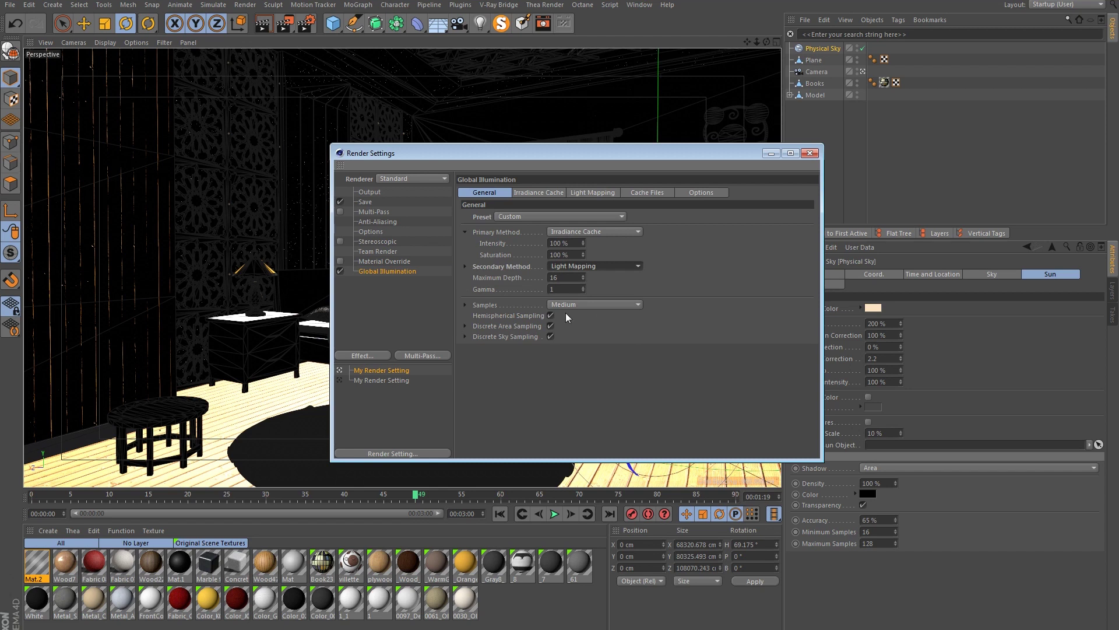
key(Tab)
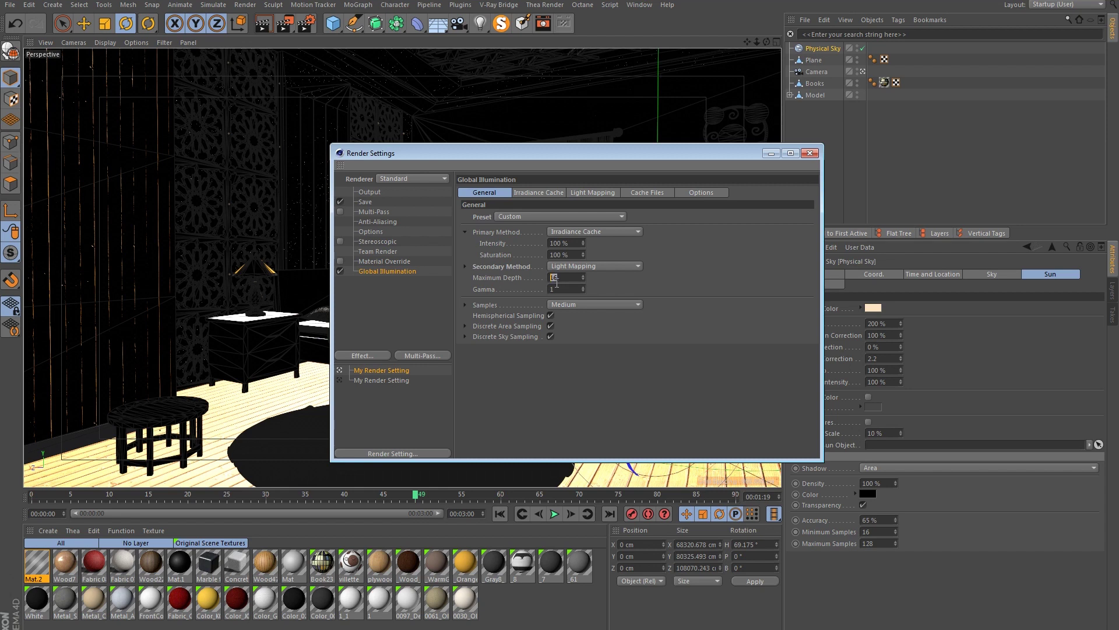
Set the Global Illumination samples to Low.
click(465, 304)
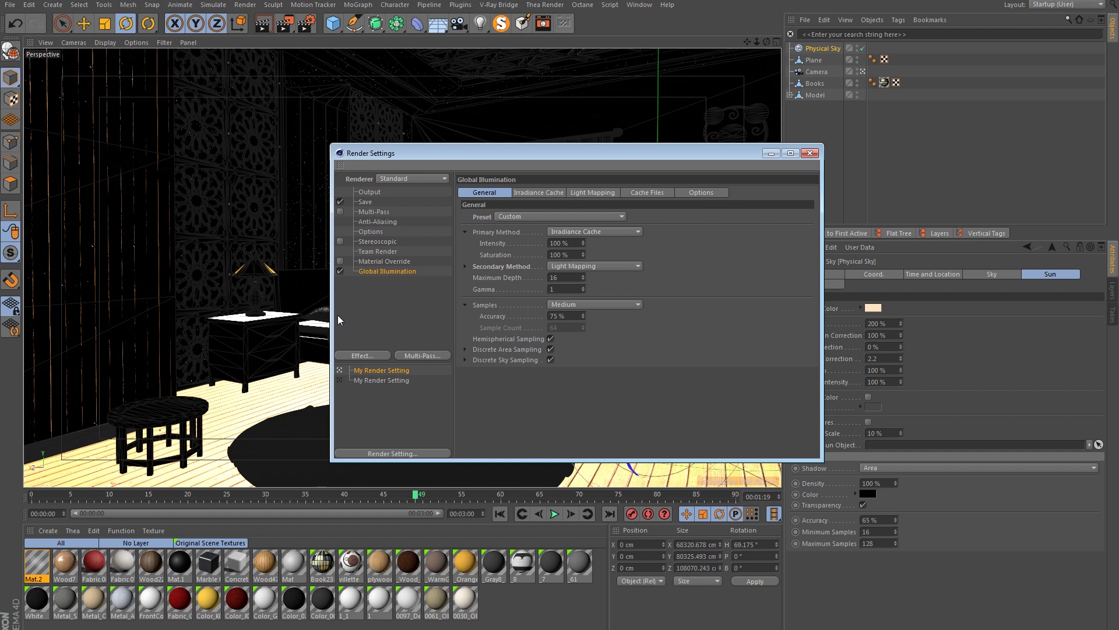
click(586, 306)
click(573, 336)
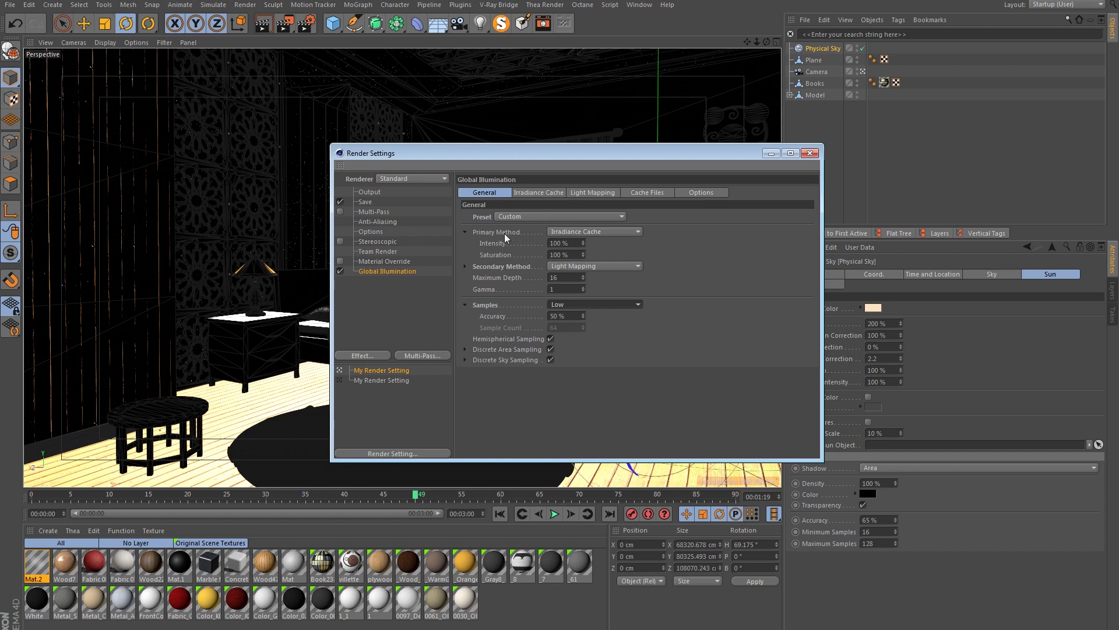
Set the Irradiance Cache record density to Low, with a minimum rate of -4 and a maximum rate of -2.
click(526, 193)
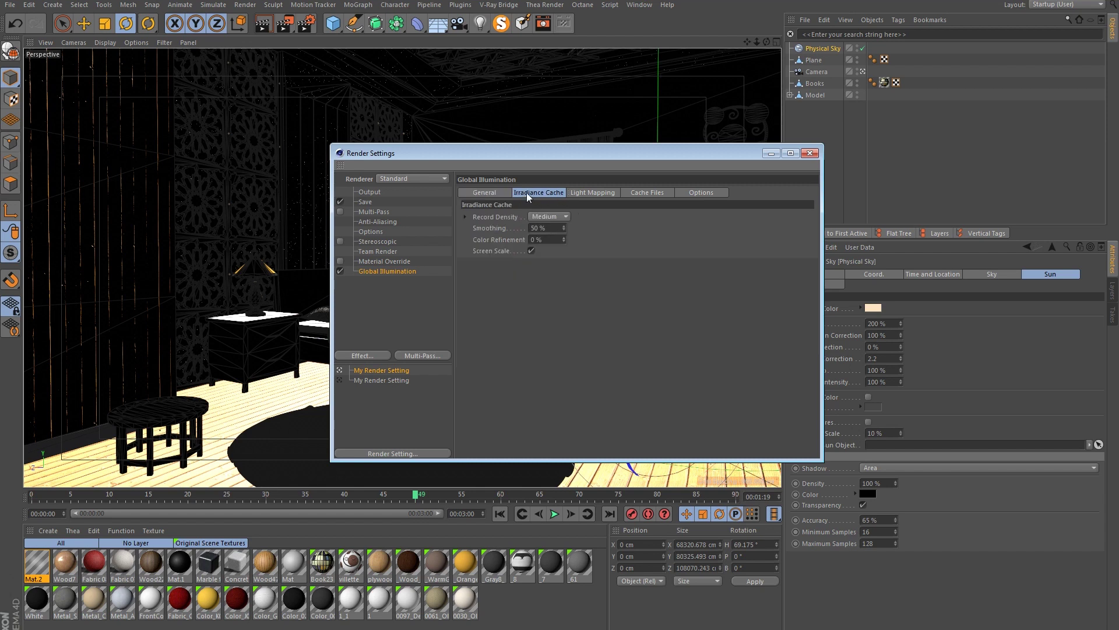
click(590, 192)
click(532, 193)
click(548, 218)
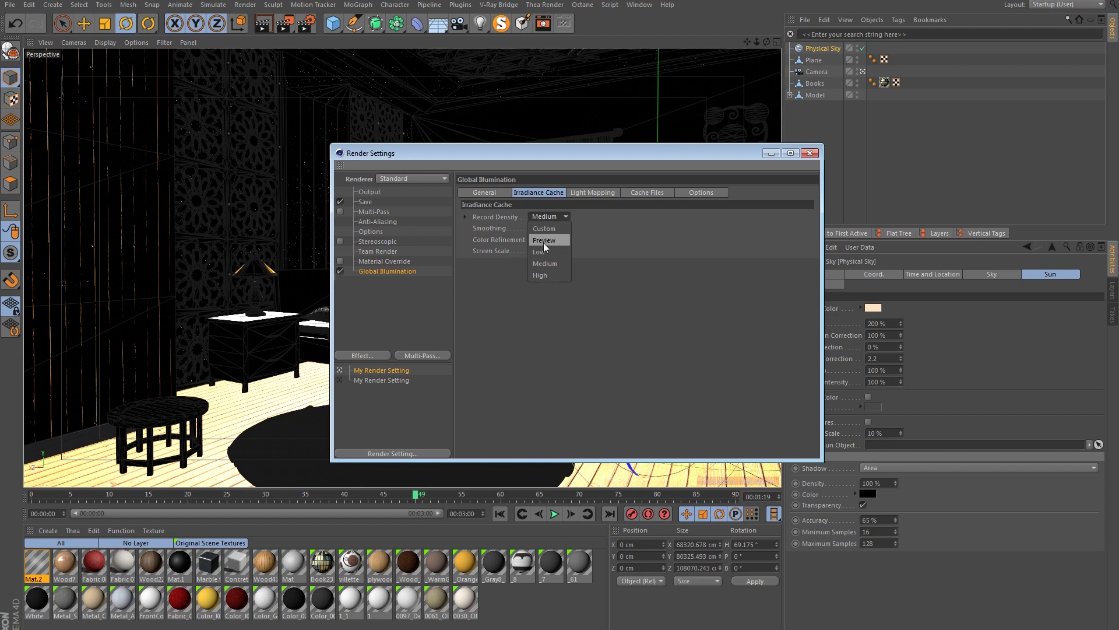
click(463, 217)
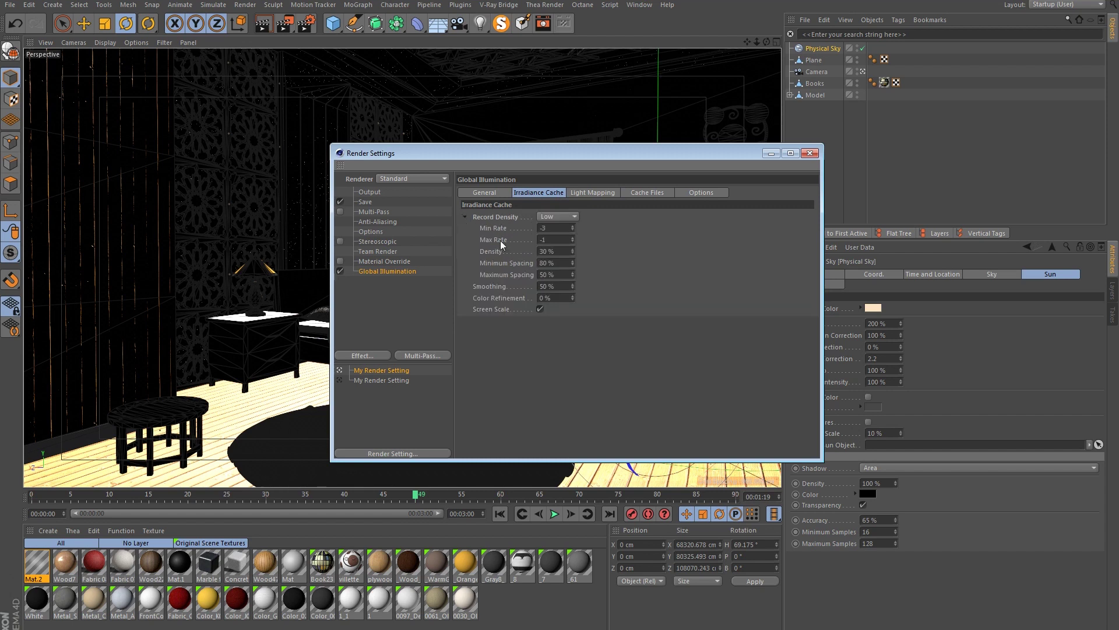
double_click(557, 226)
text(-4)
key(Tab)
text(-2)
Set the Light Mapping path count (x1000) to 2000 and enable Build Radiosity Maps.
click(575, 194)
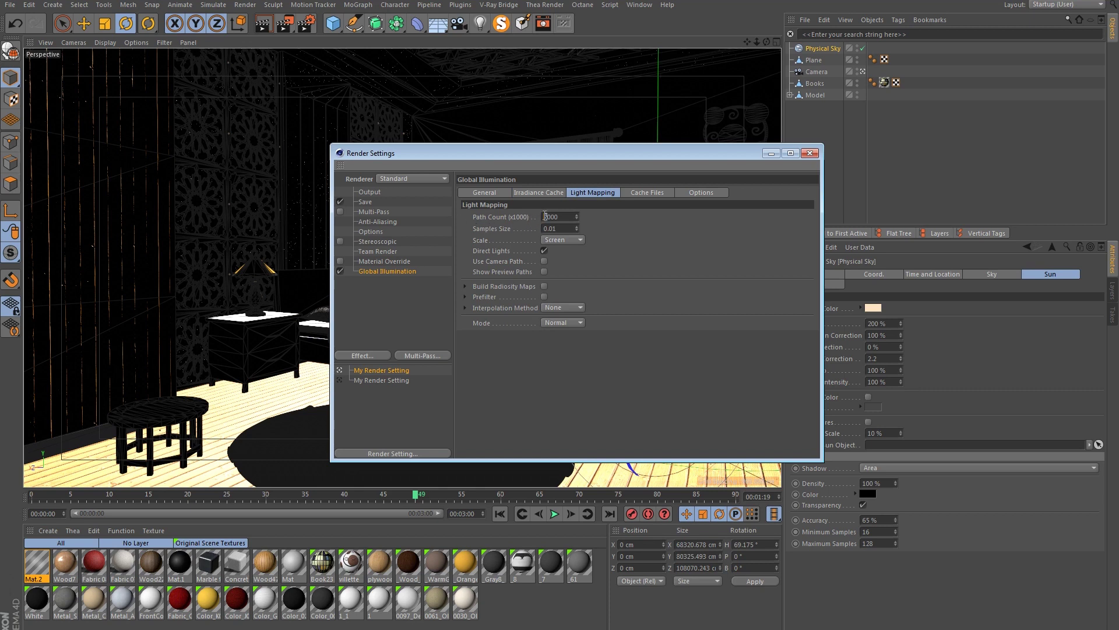
key(Return)
click(544, 286)
click(464, 287)
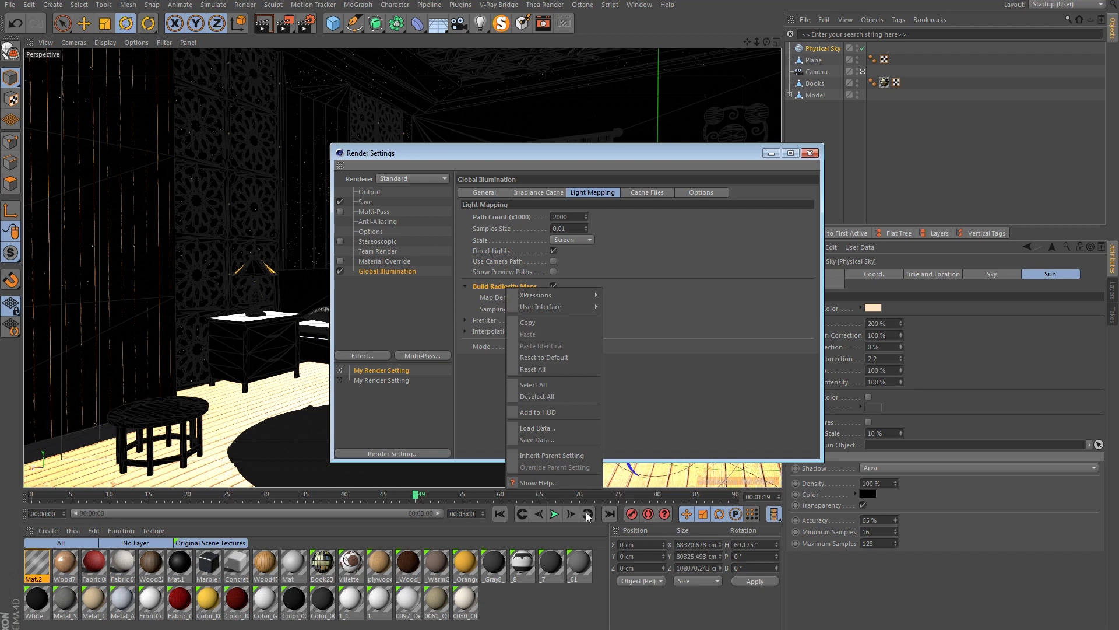
Read the help entries for the Build Radiosity Maps and Scale options of Light Mapping.
click(538, 483)
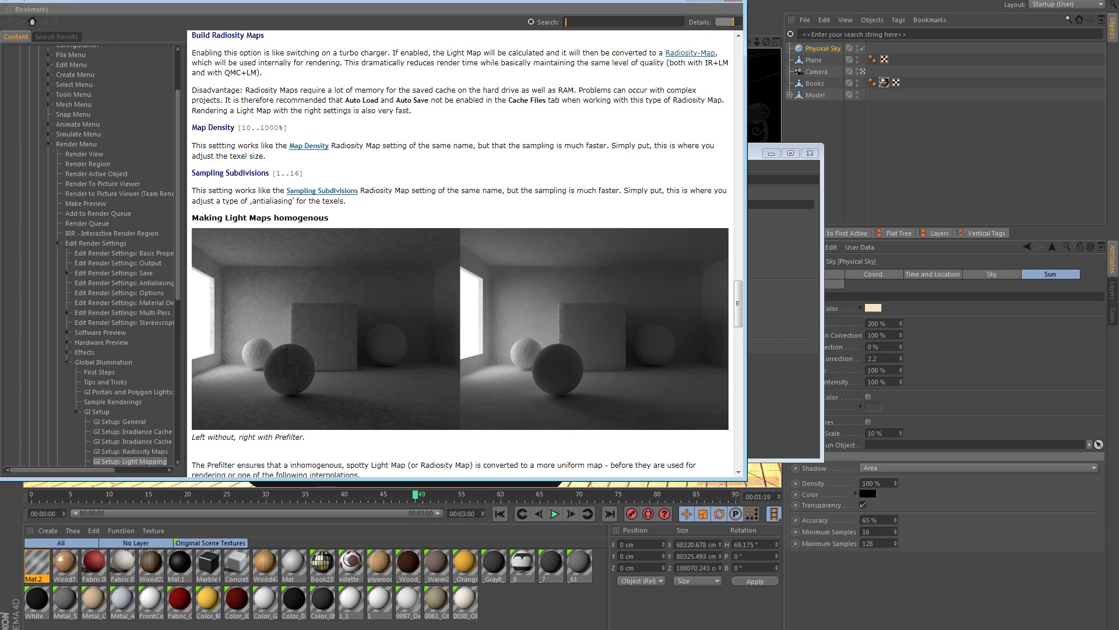
drag(269, 4, 428, 52)
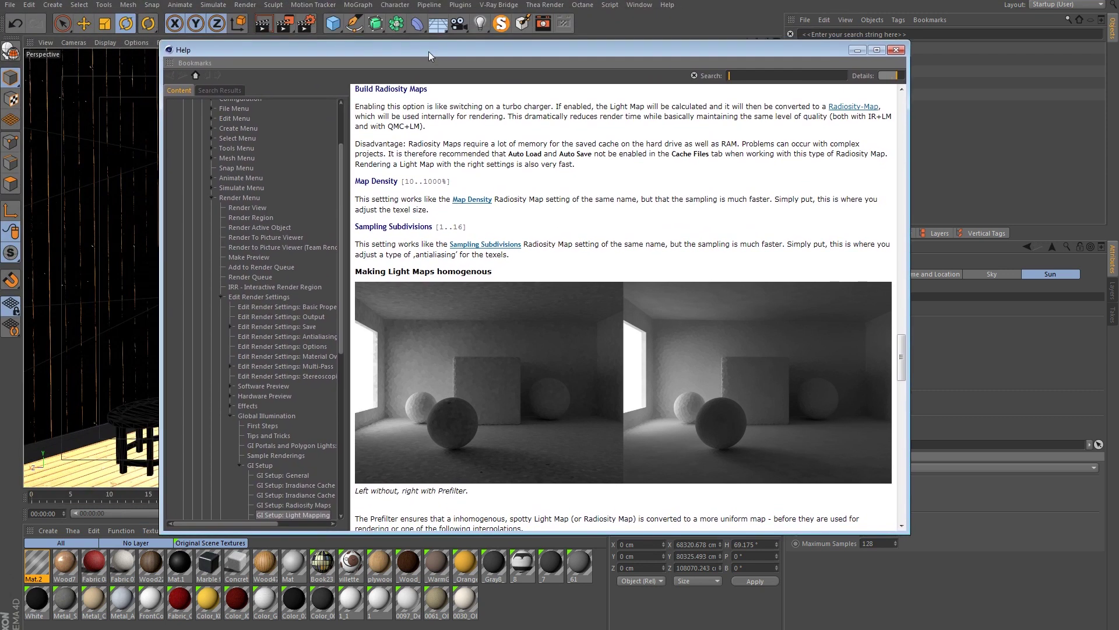
click(896, 49)
right_click(489, 243)
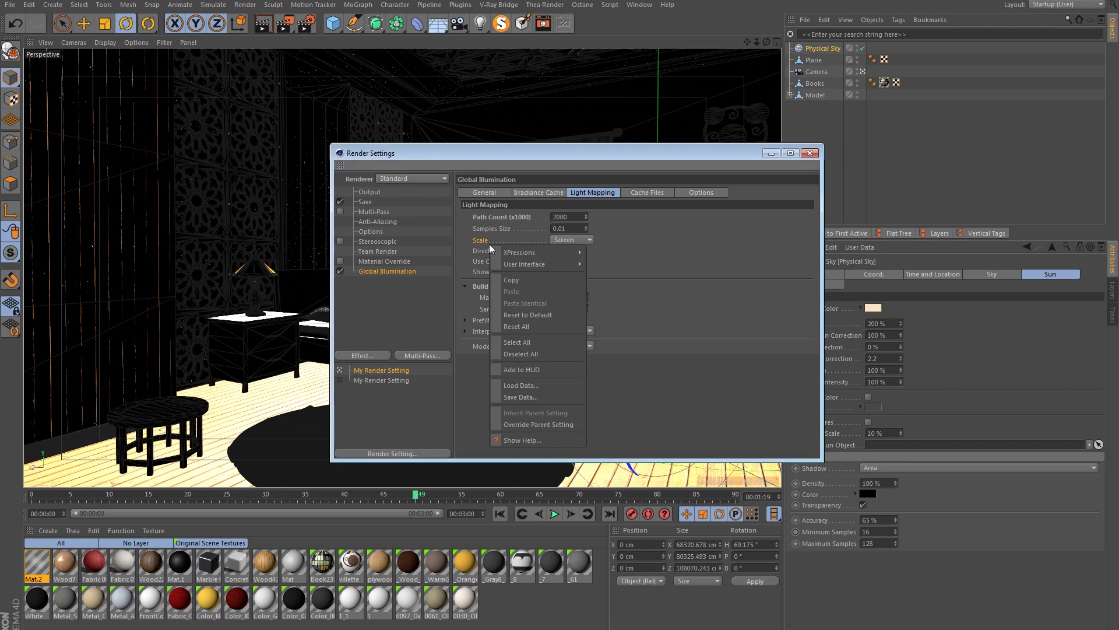
click(534, 441)
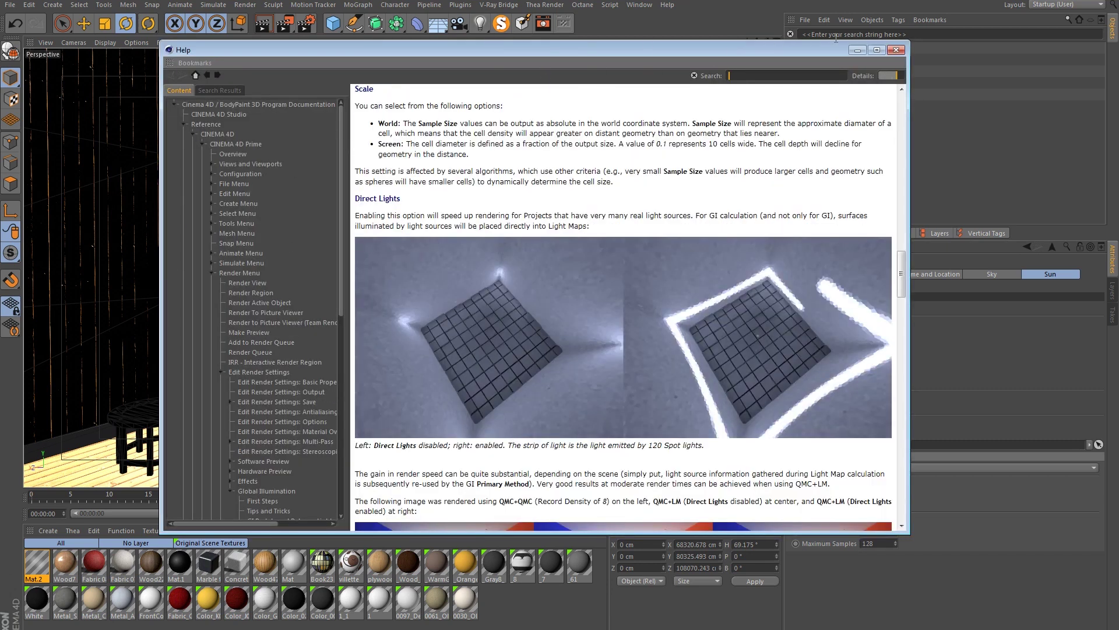
click(896, 50)
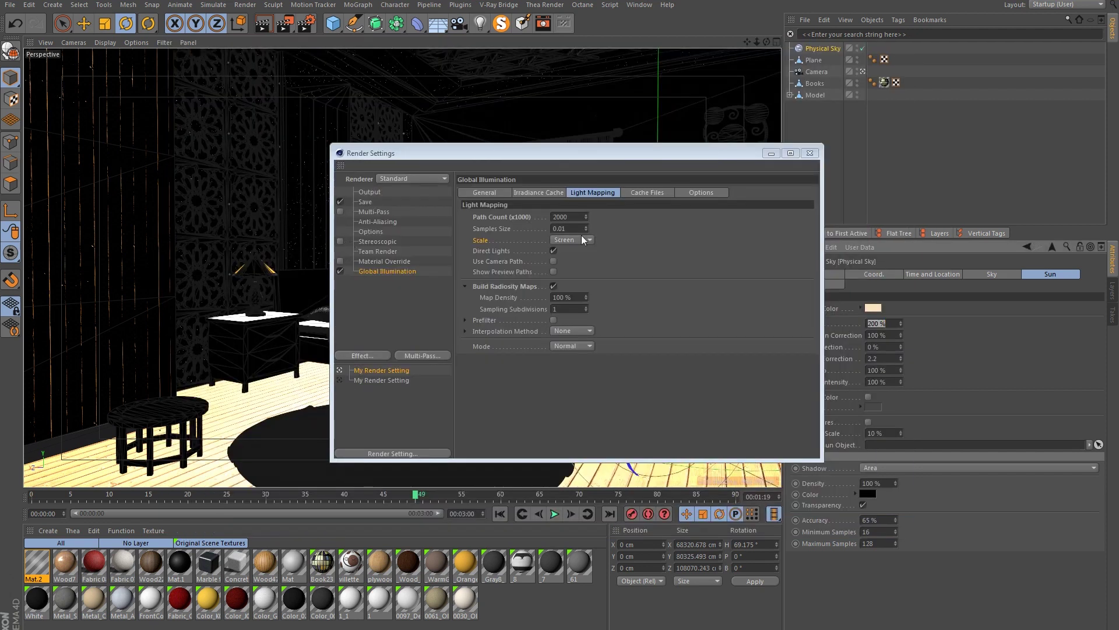
Review the Global Illumination settings and render the bedroom to the Picture Viewer, viewing the result at 100%.
click(533, 195)
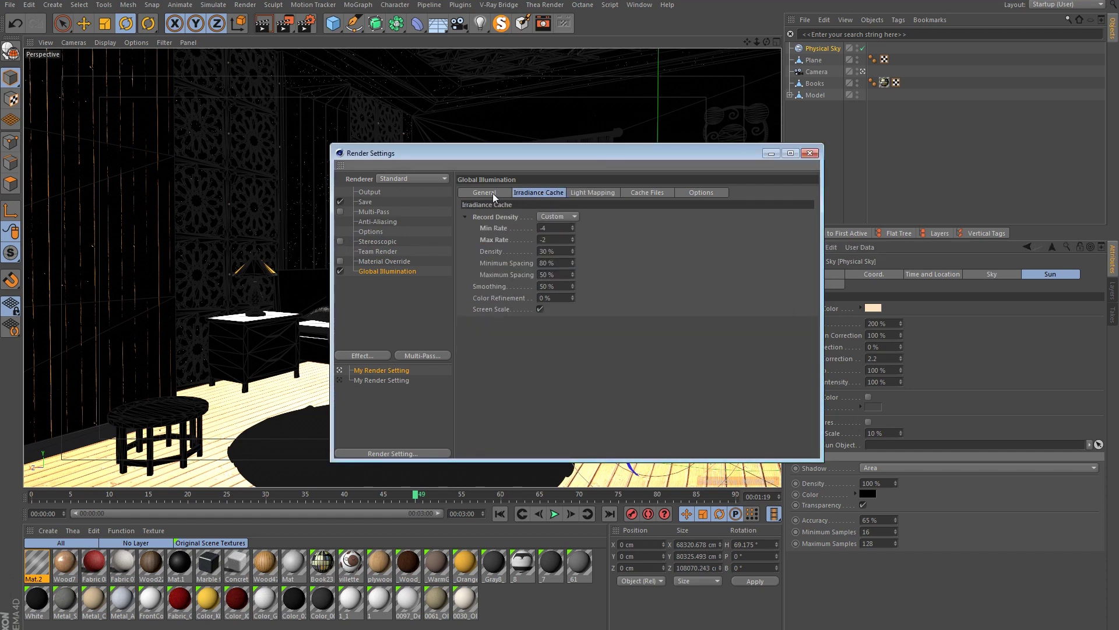
click(492, 193)
click(803, 155)
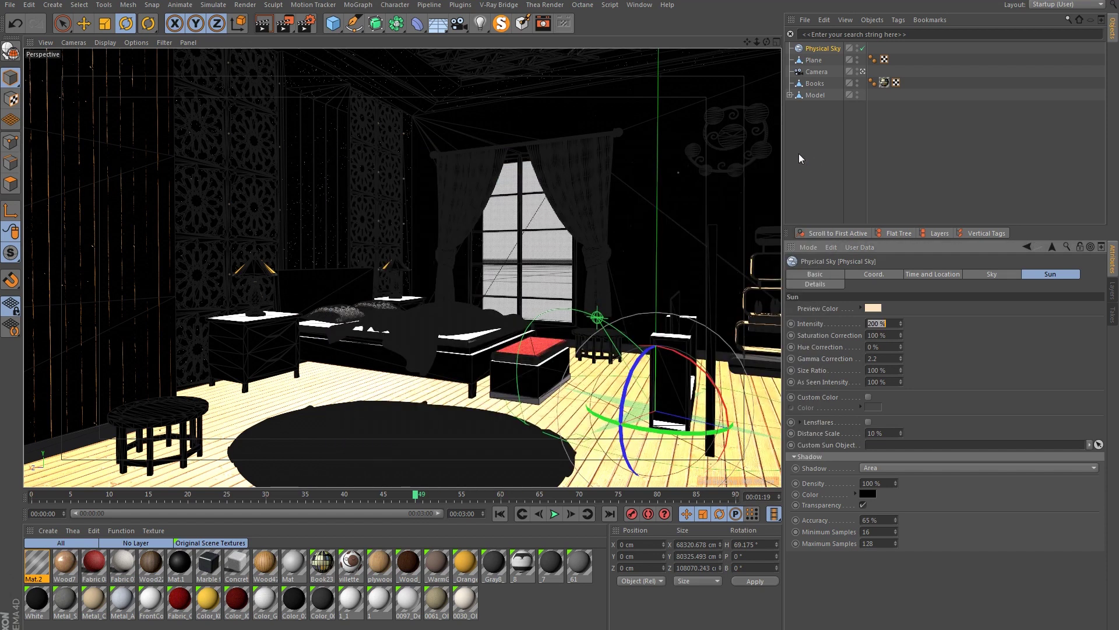
click(287, 26)
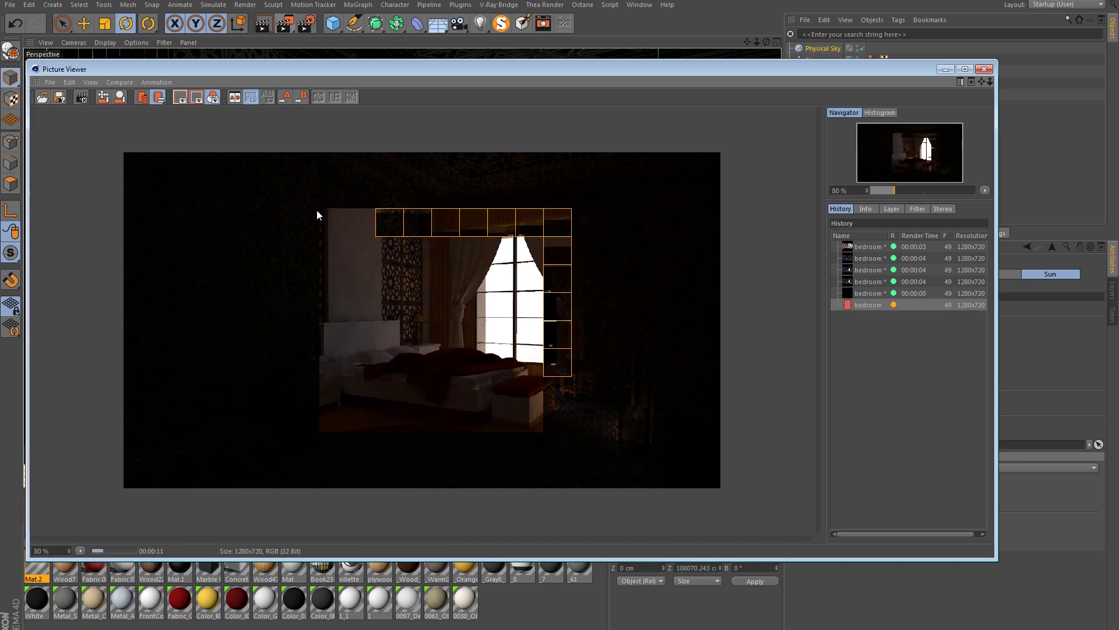
right_click(93, 505)
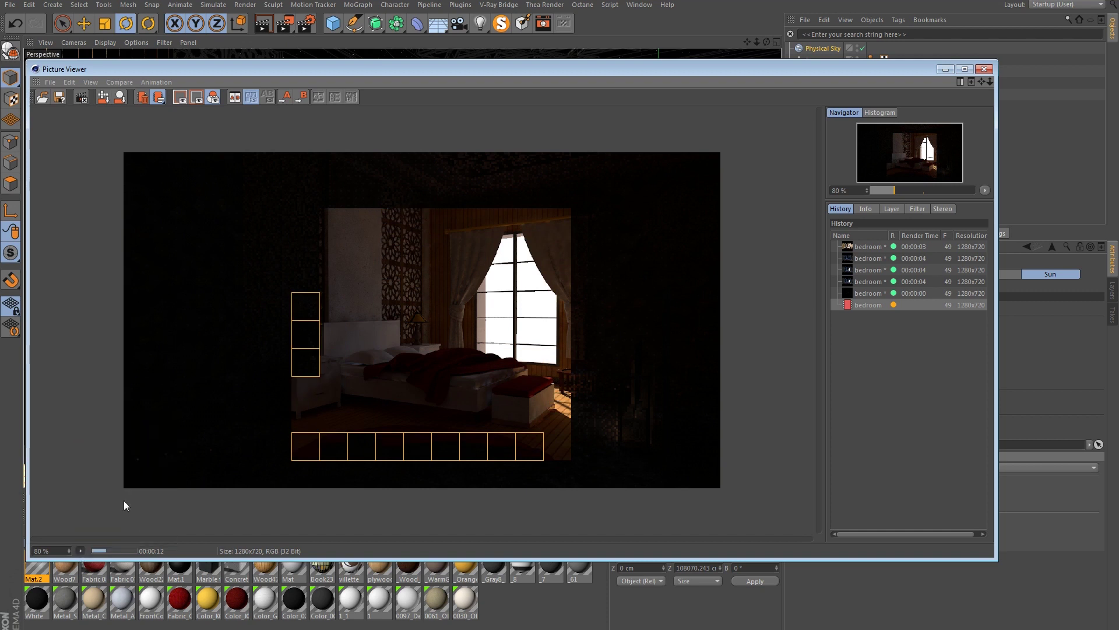
scroll(123, 500, up, 1)
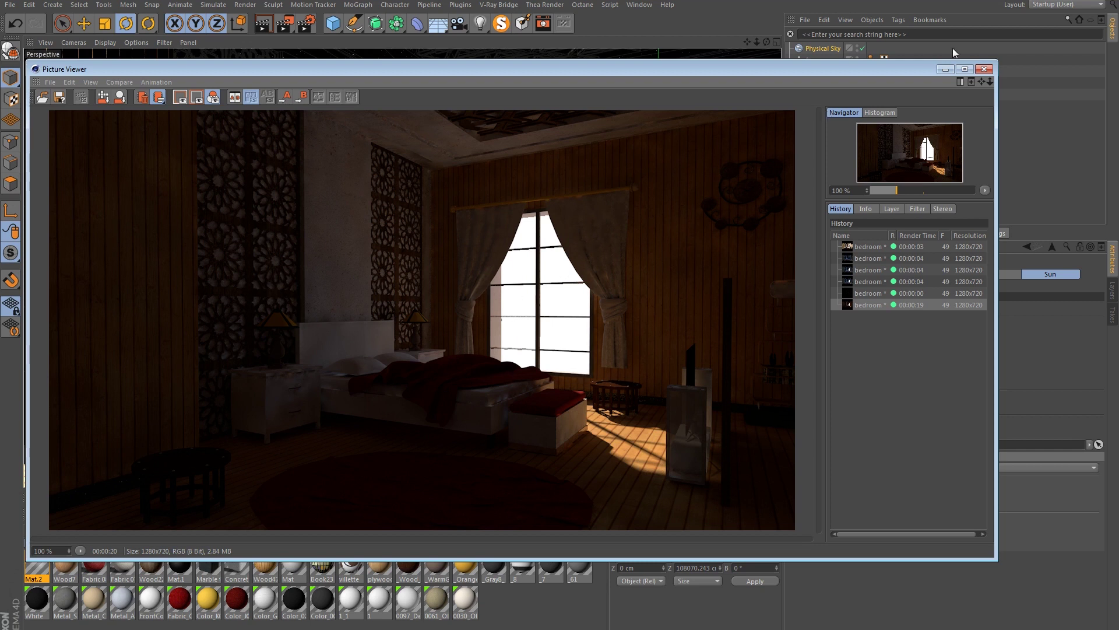
Enable the GI Portal option and the Luminance channel on the transparent window glass material, Mat.2.
click(984, 70)
double_click(38, 565)
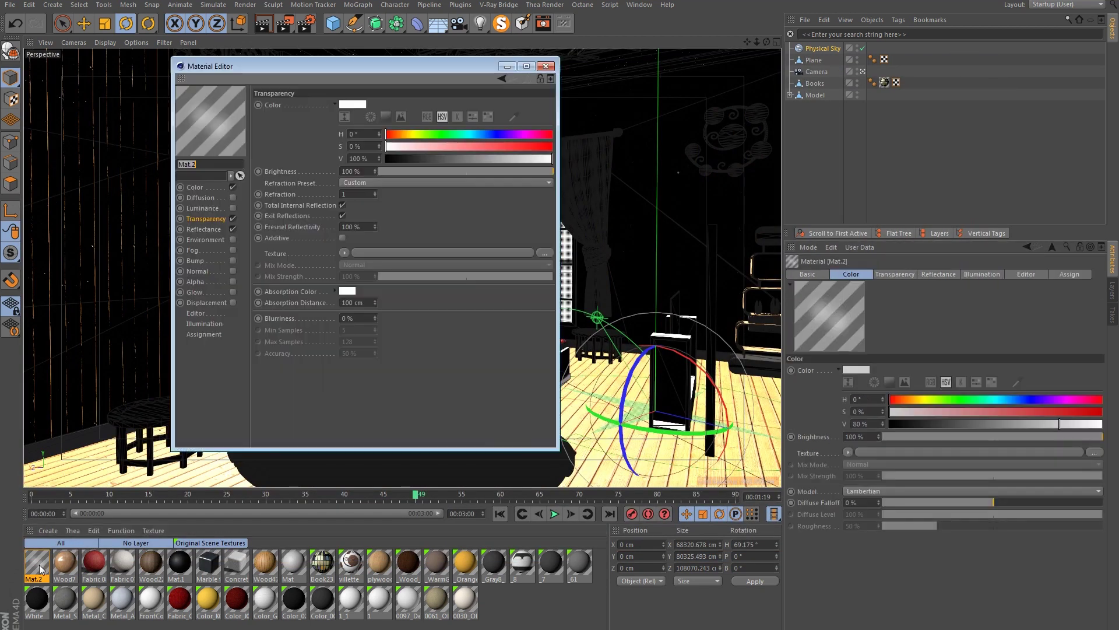
drag(249, 68, 599, 124)
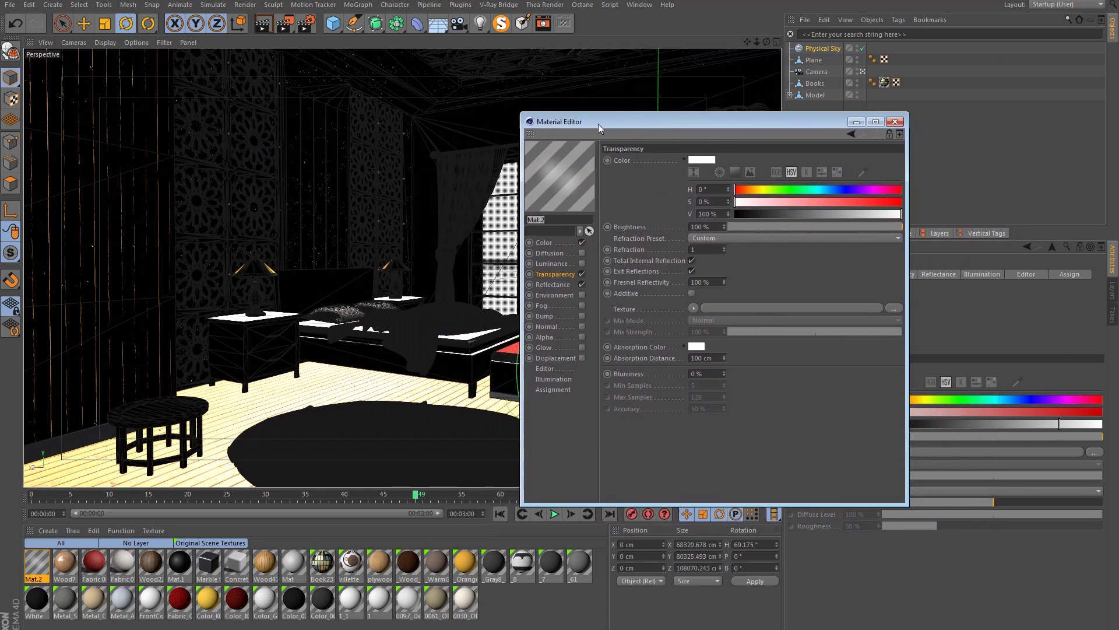
click(553, 379)
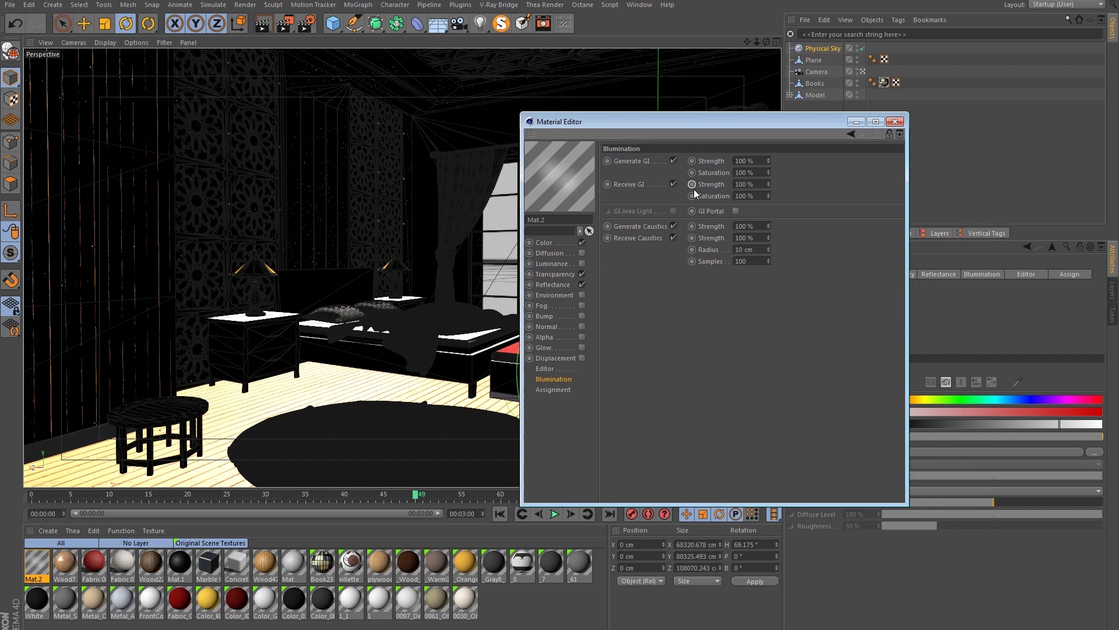
click(736, 211)
drag(668, 126, 244, 218)
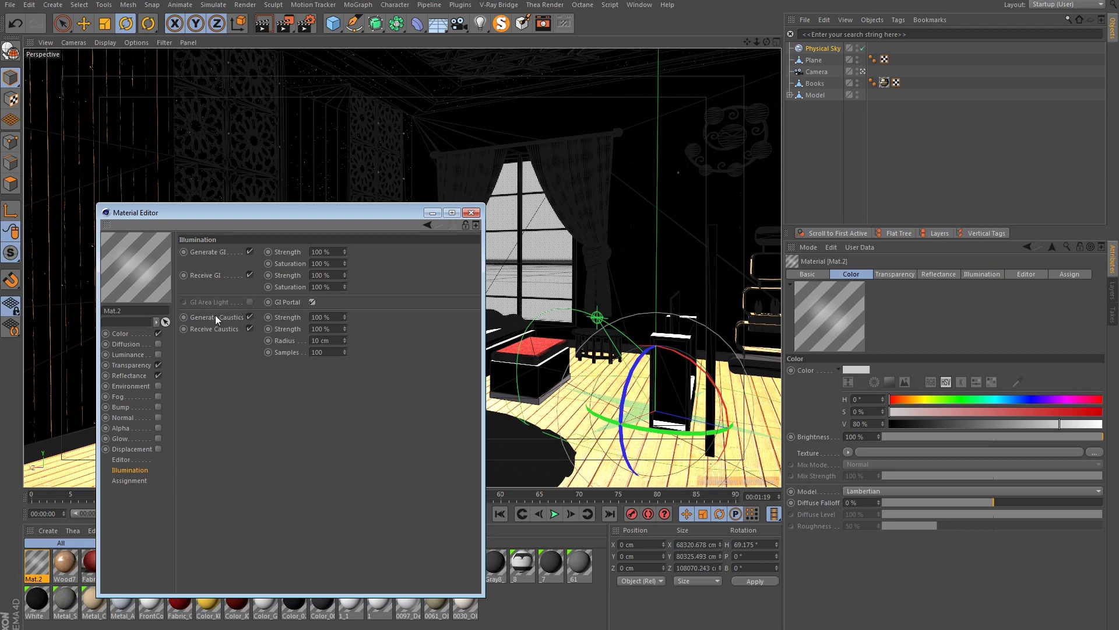
click(157, 355)
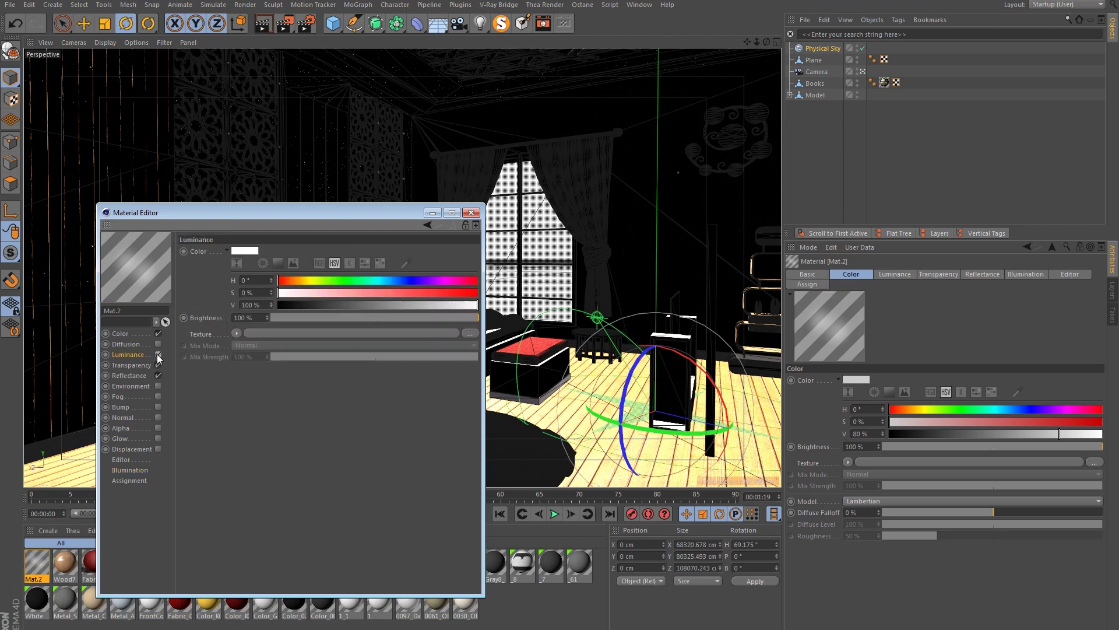
Enable the GI Area Light option in the Illumination settings of the window glass material, Mat.2.
click(137, 469)
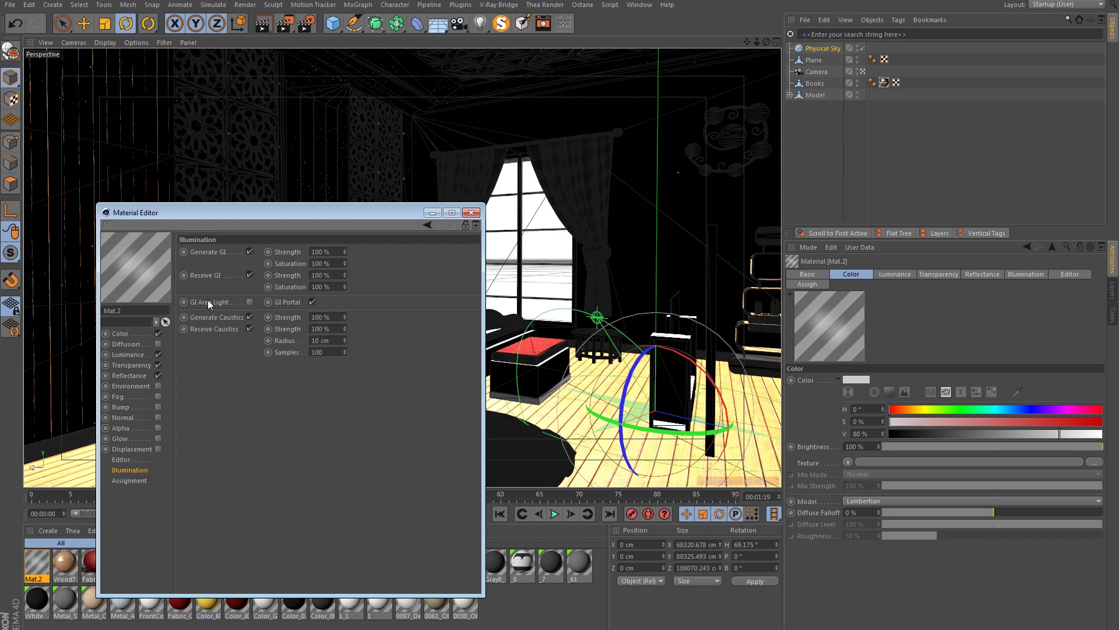
click(249, 302)
key(alt+F4)
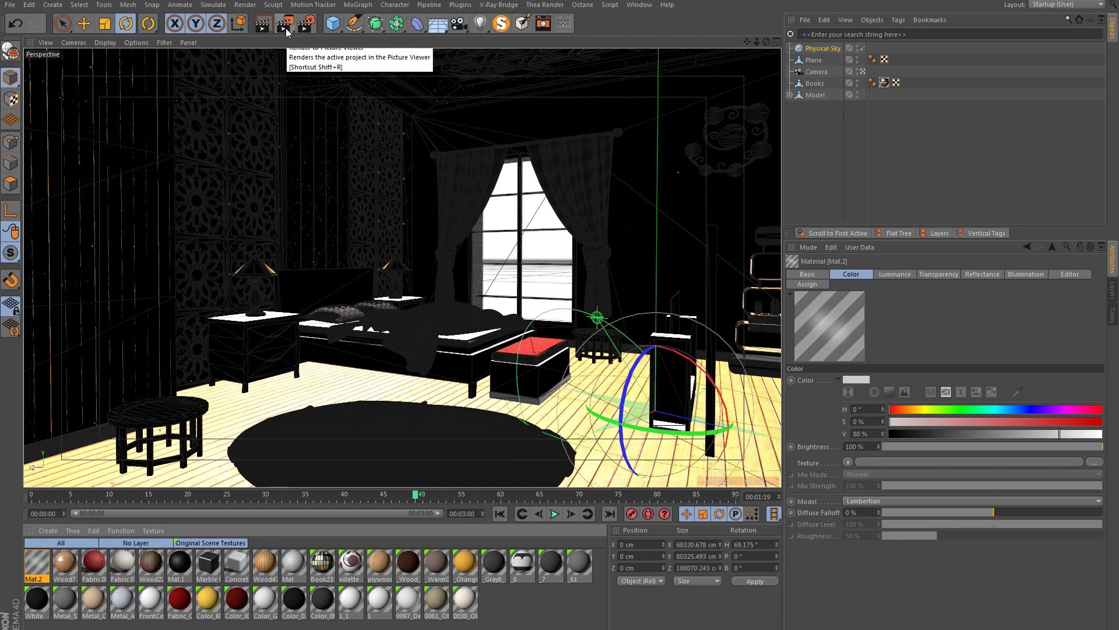
Render the bedroom to the Picture Viewer and compare the new render with the previous one in the history.
click(285, 28)
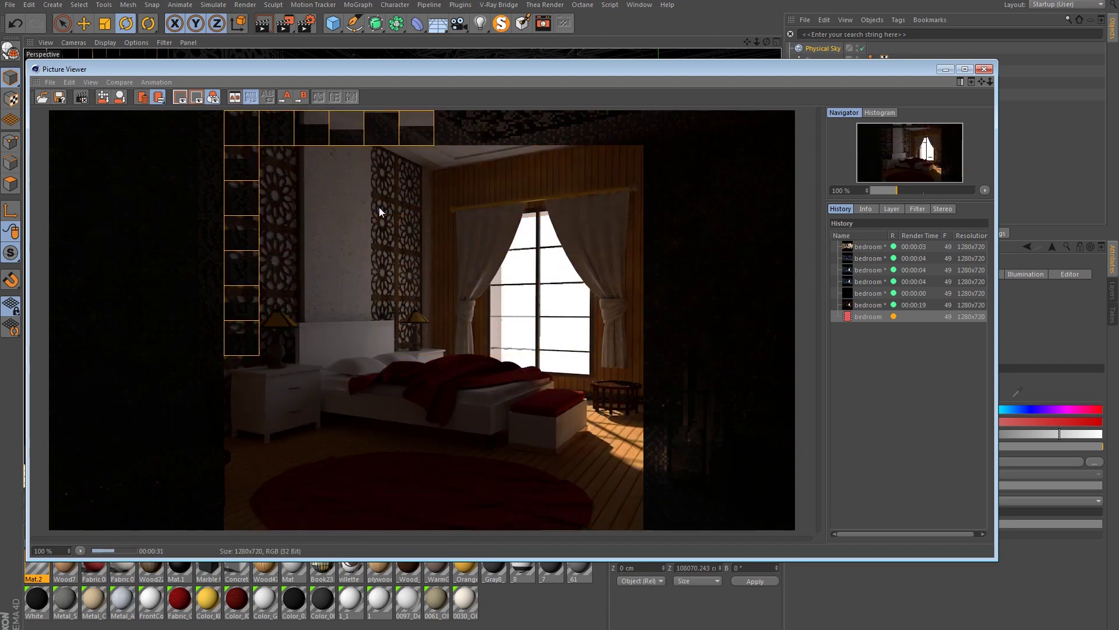
click(862, 305)
click(876, 317)
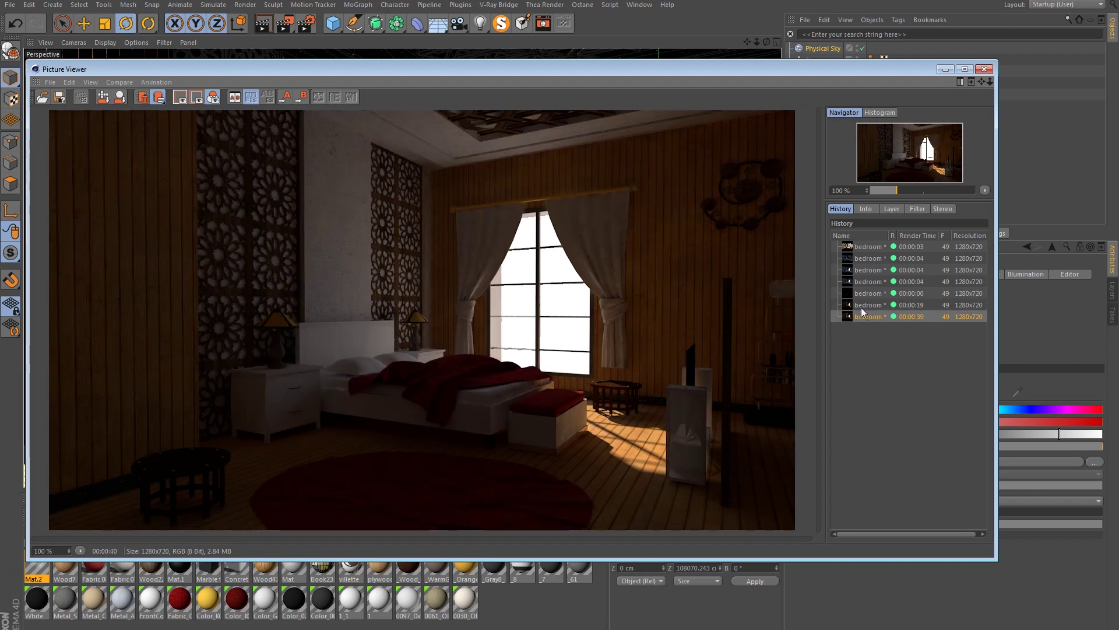
click(862, 306)
click(860, 315)
click(984, 69)
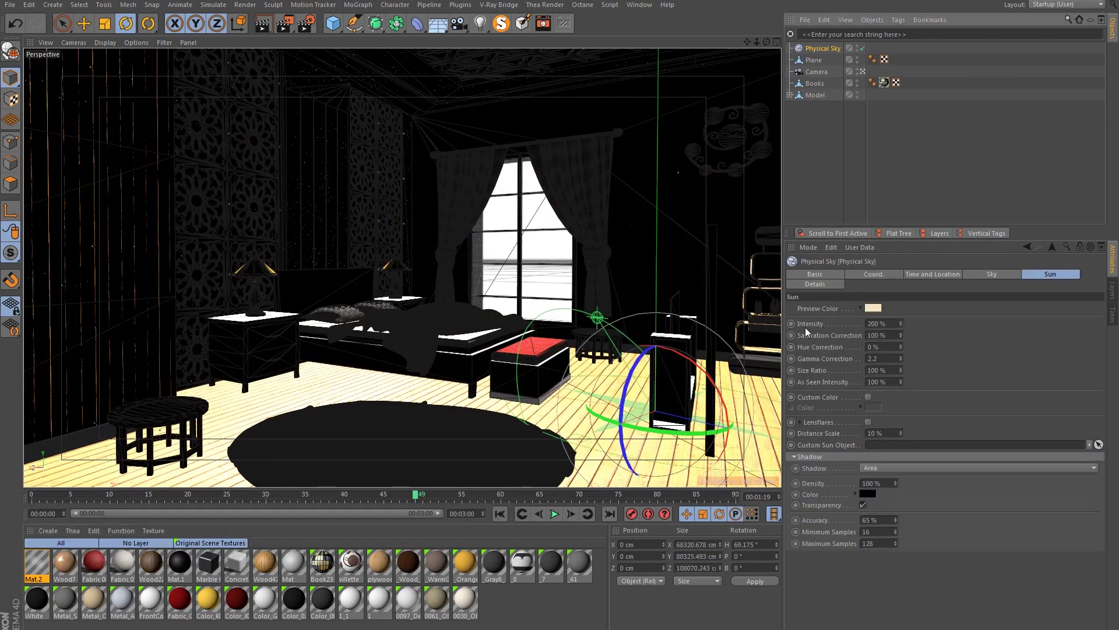
Try a sun Intensity of 1000% on the Physical Sky and render the bedroom to the Picture Viewer.
click(874, 323)
text(1000)
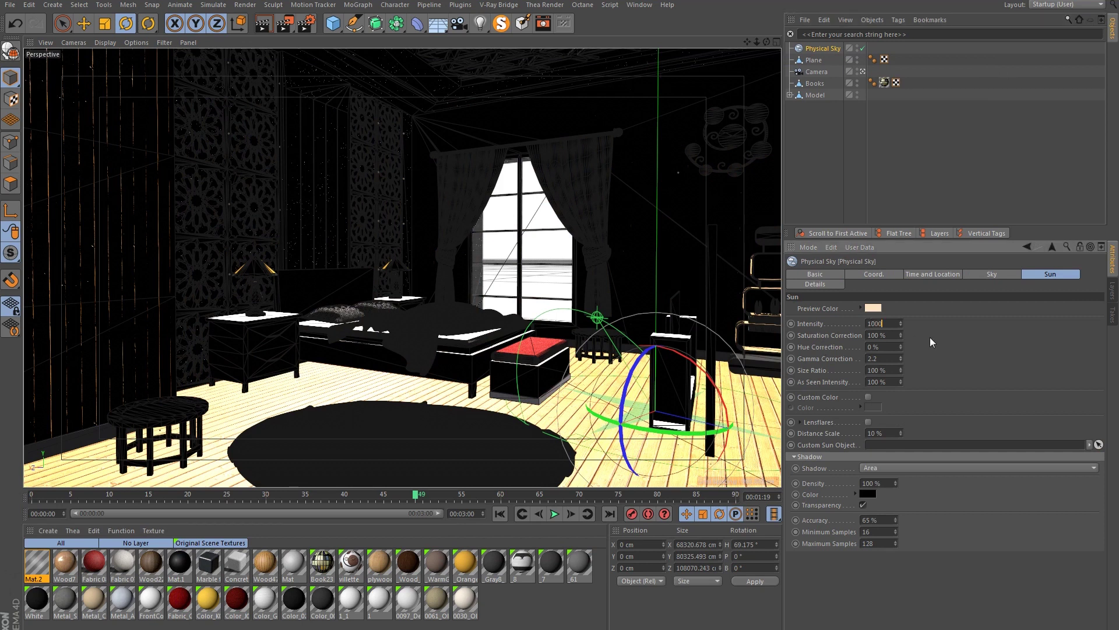
key(Return)
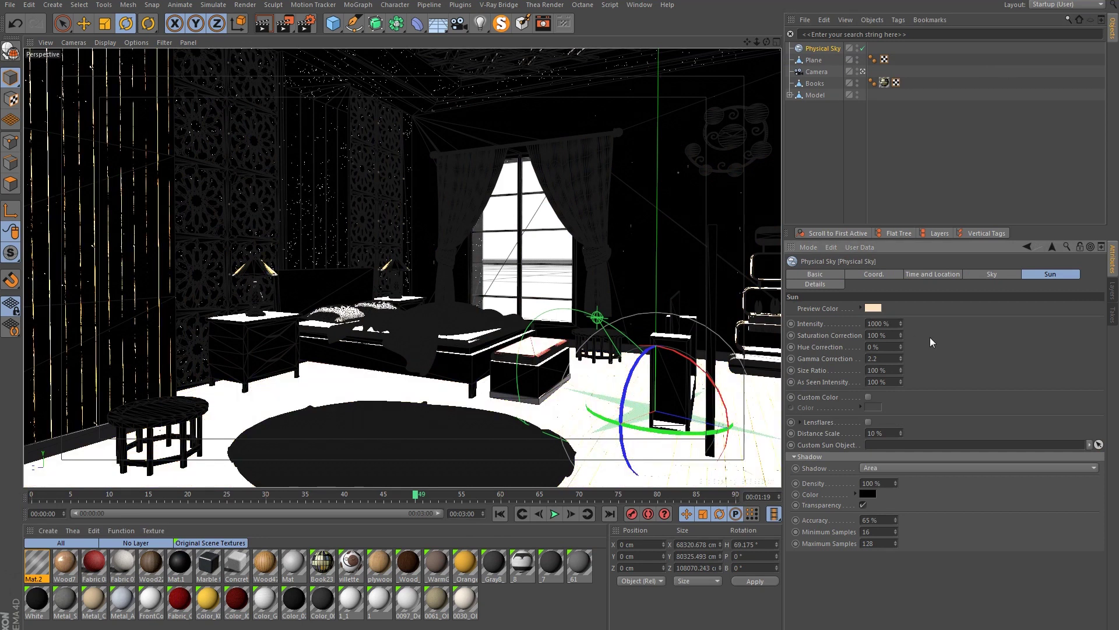
click(282, 26)
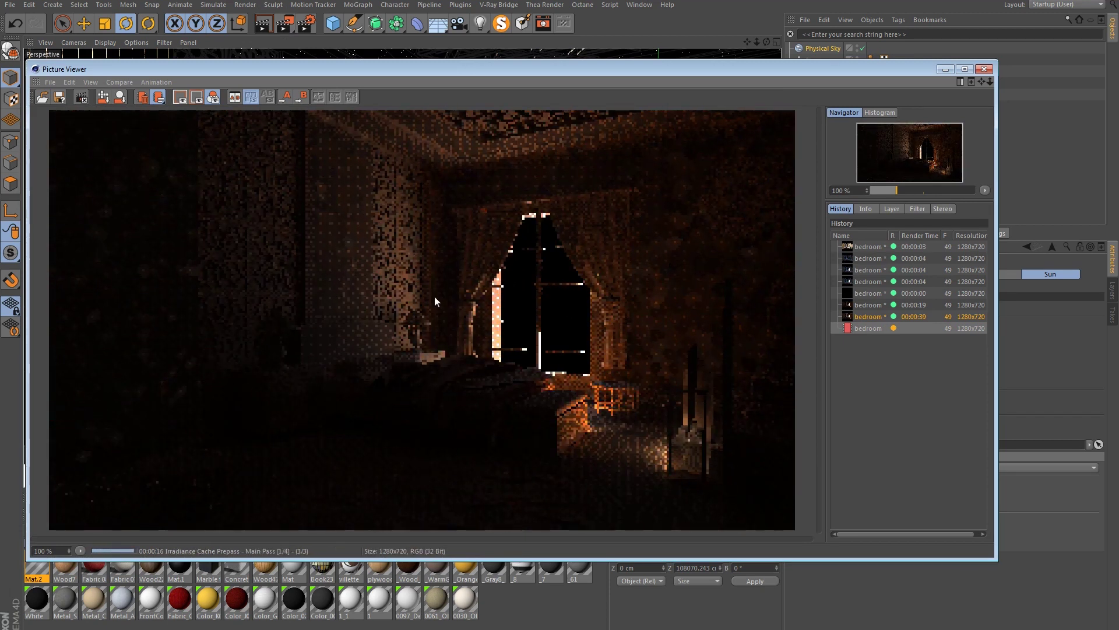
Compare the render with the stronger sun against the previous one by switching between them in the history.
click(862, 327)
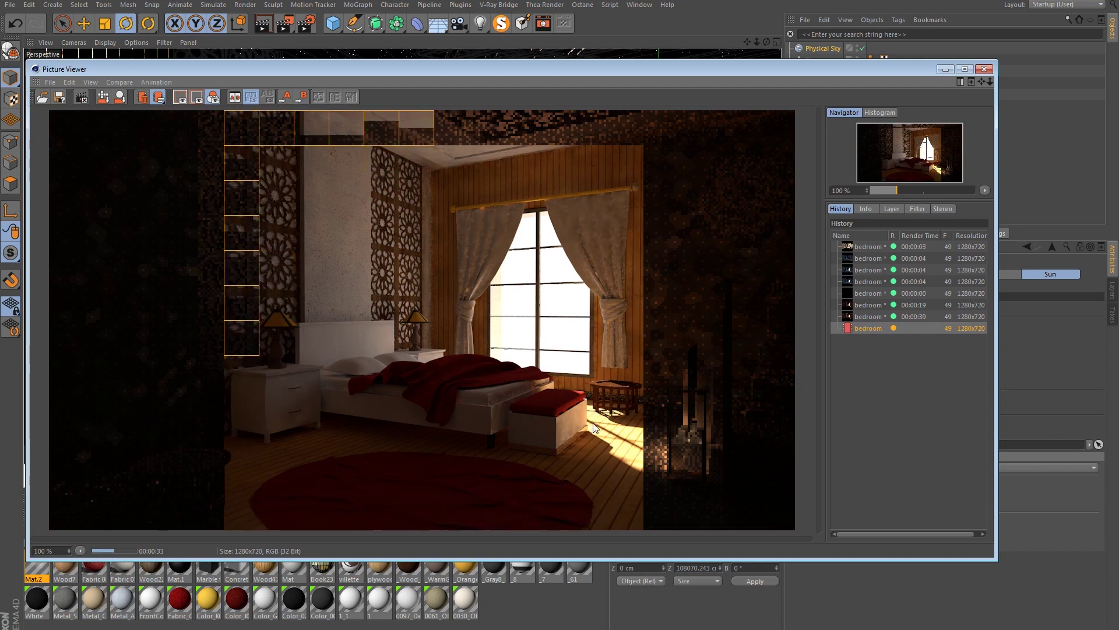
click(866, 316)
click(865, 328)
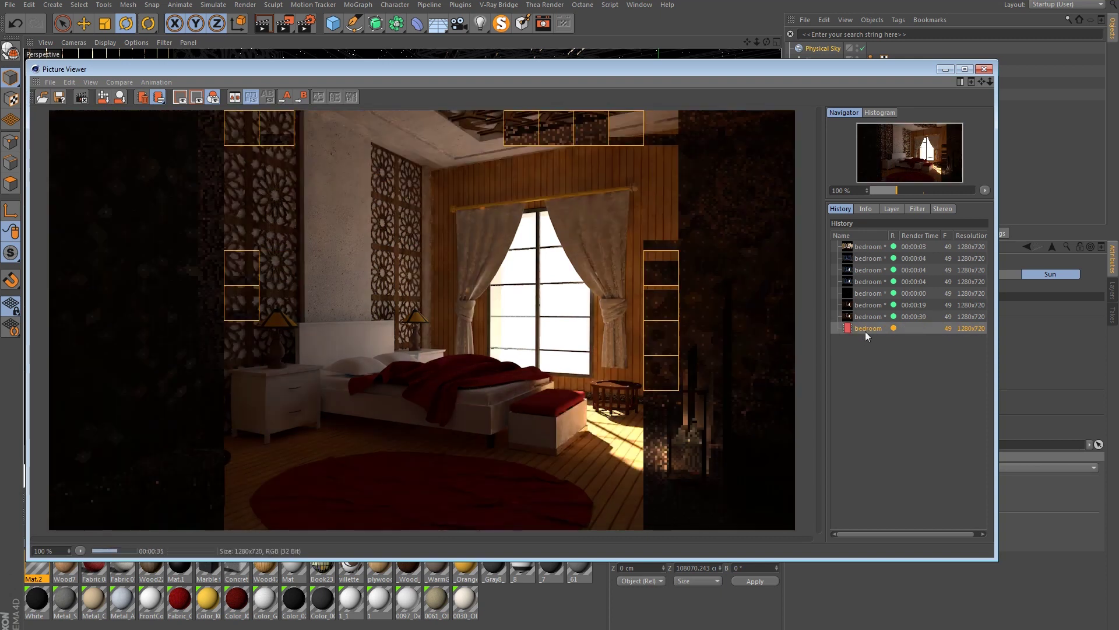
click(868, 320)
click(866, 331)
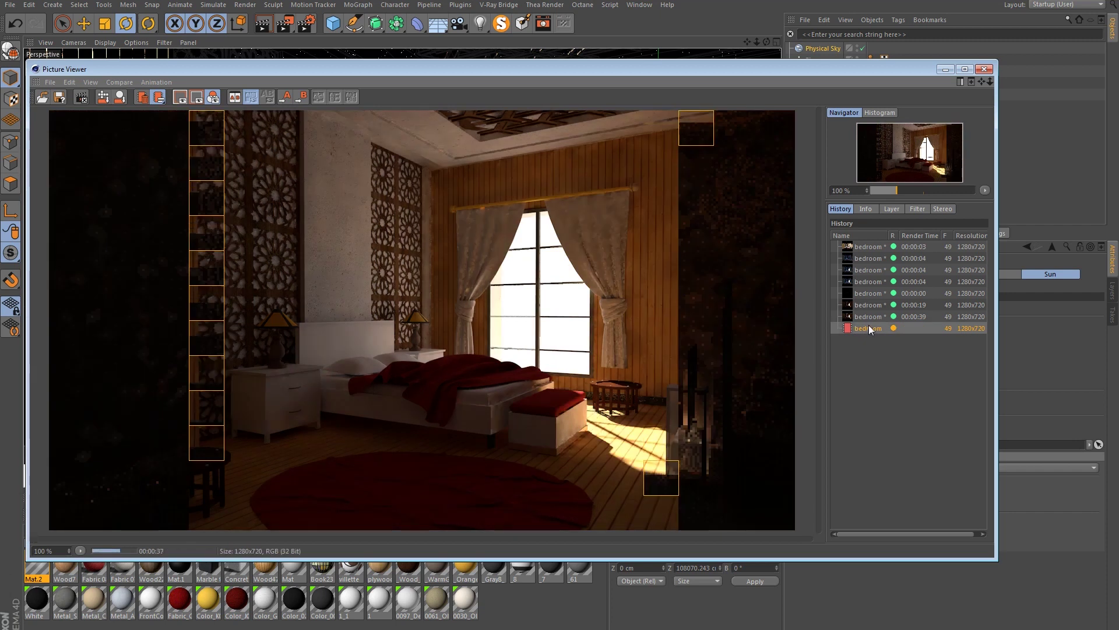
click(869, 320)
click(868, 328)
click(869, 320)
click(869, 327)
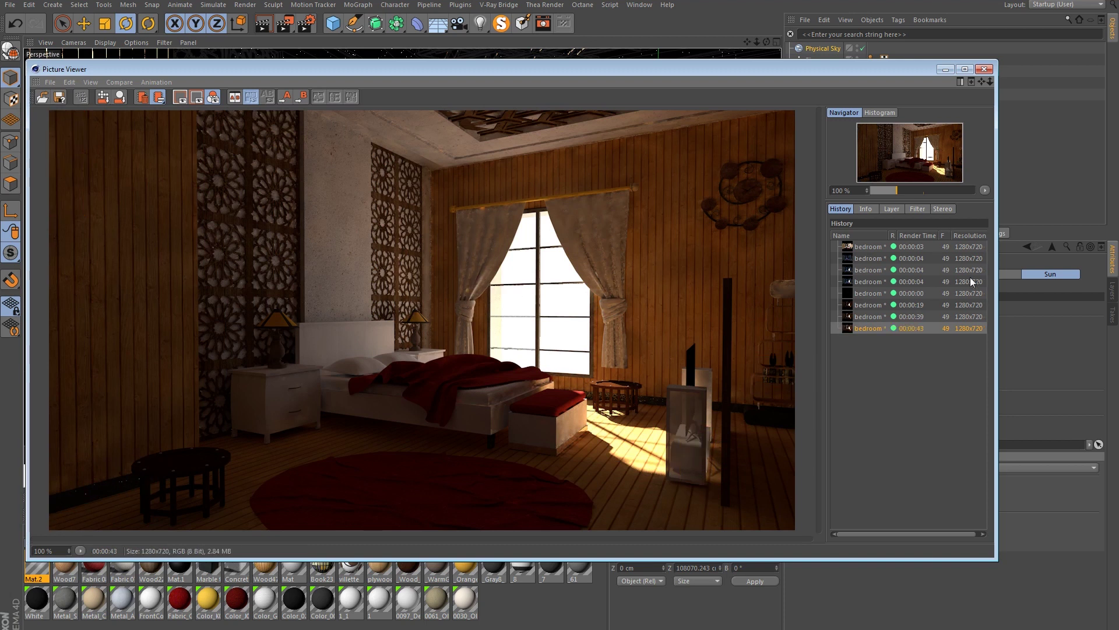
click(870, 316)
click(865, 328)
click(984, 68)
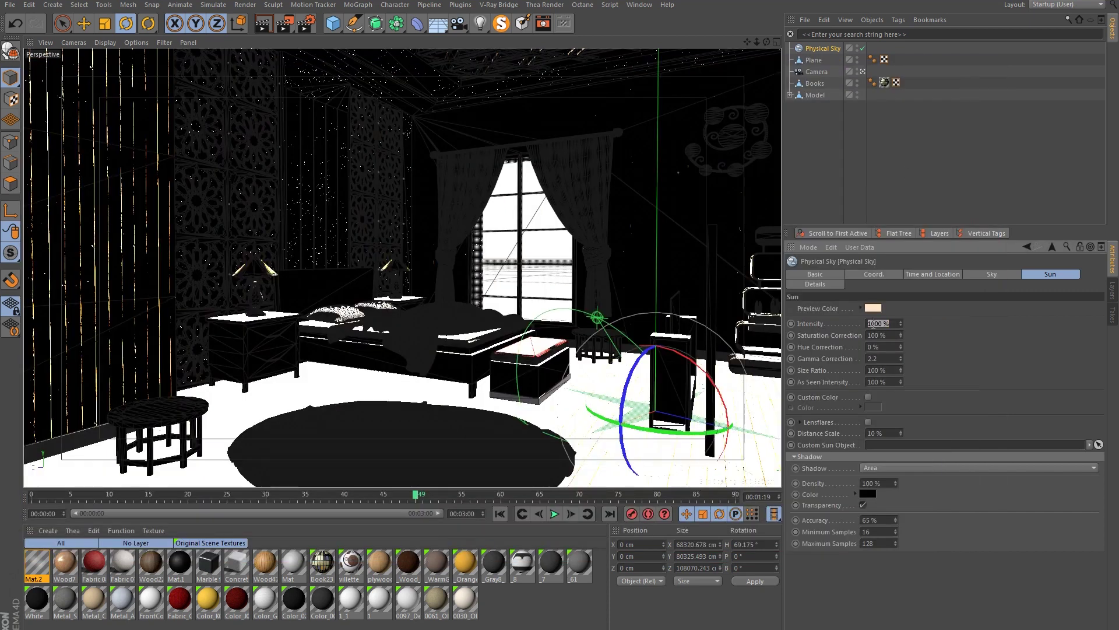
Set the Physical Sky's sun Intensity back to 200%.
text(200)
key(Return)
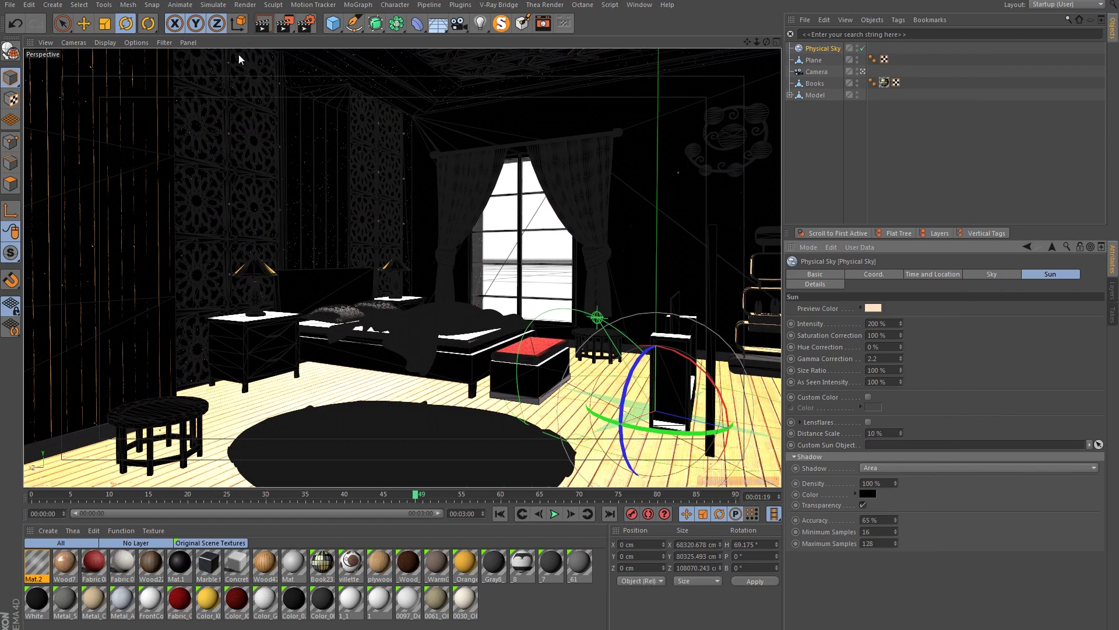
Add the Color Mapping effect to the render settings and set its Dark Multiplier to 10.
click(307, 25)
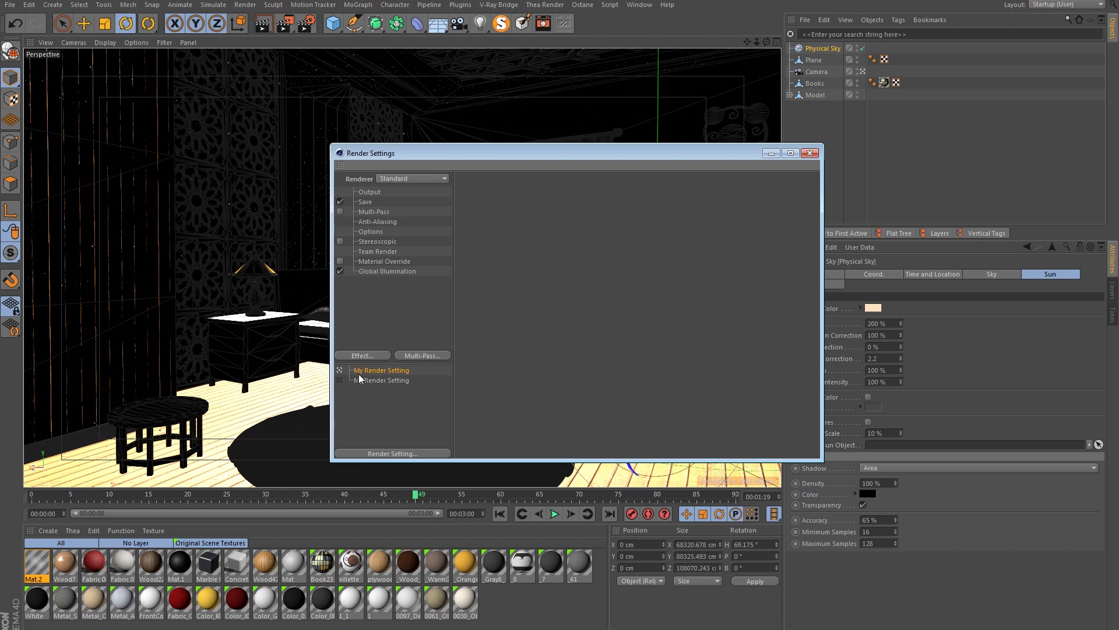
click(362, 356)
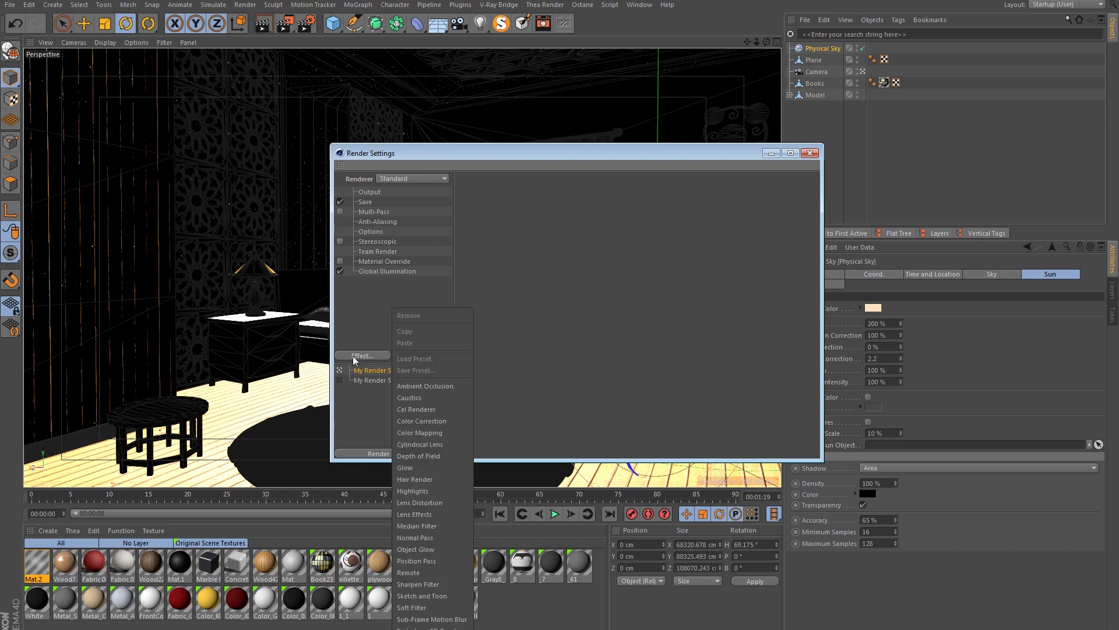
click(409, 435)
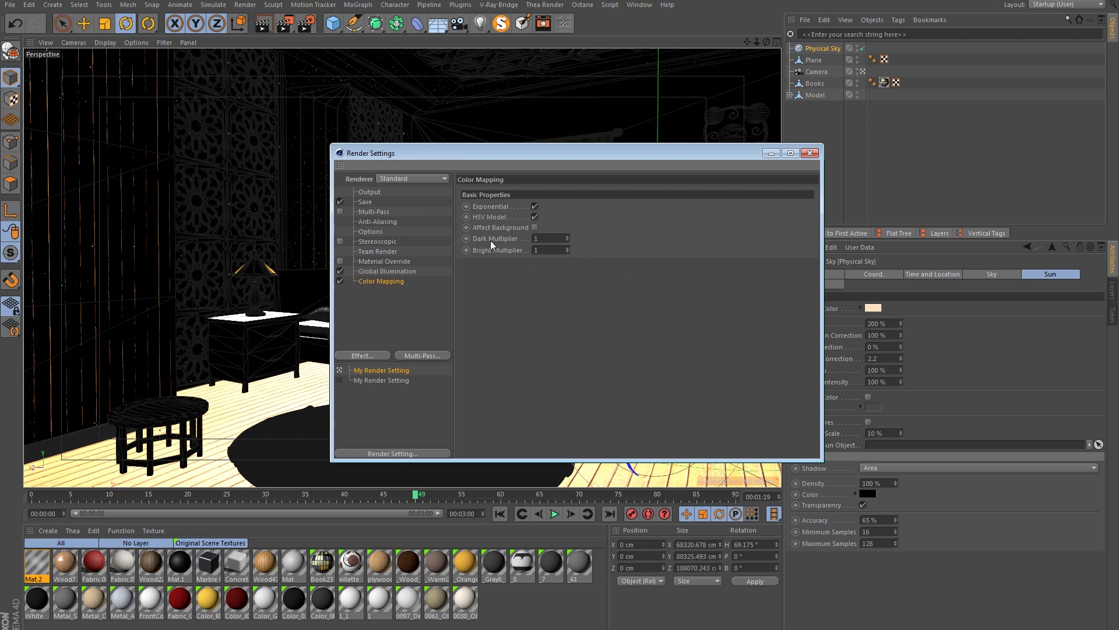
double_click(539, 238)
text(10)
click(810, 154)
Render the bedroom with Color Mapping to the Picture Viewer and compare it with the earlier renders in the history.
click(284, 23)
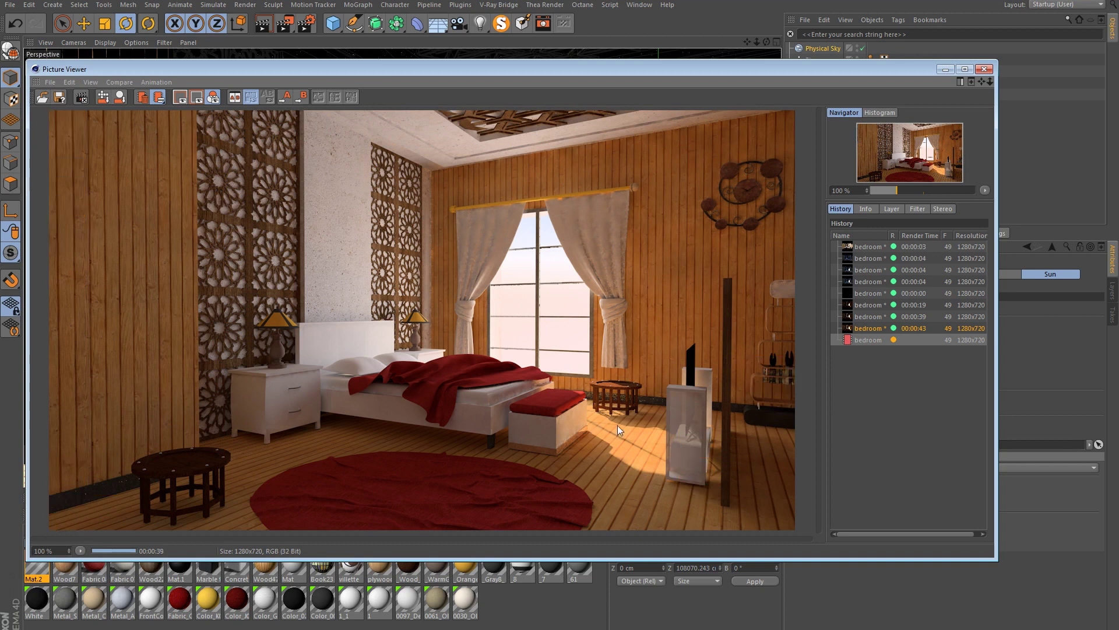
click(876, 328)
click(872, 316)
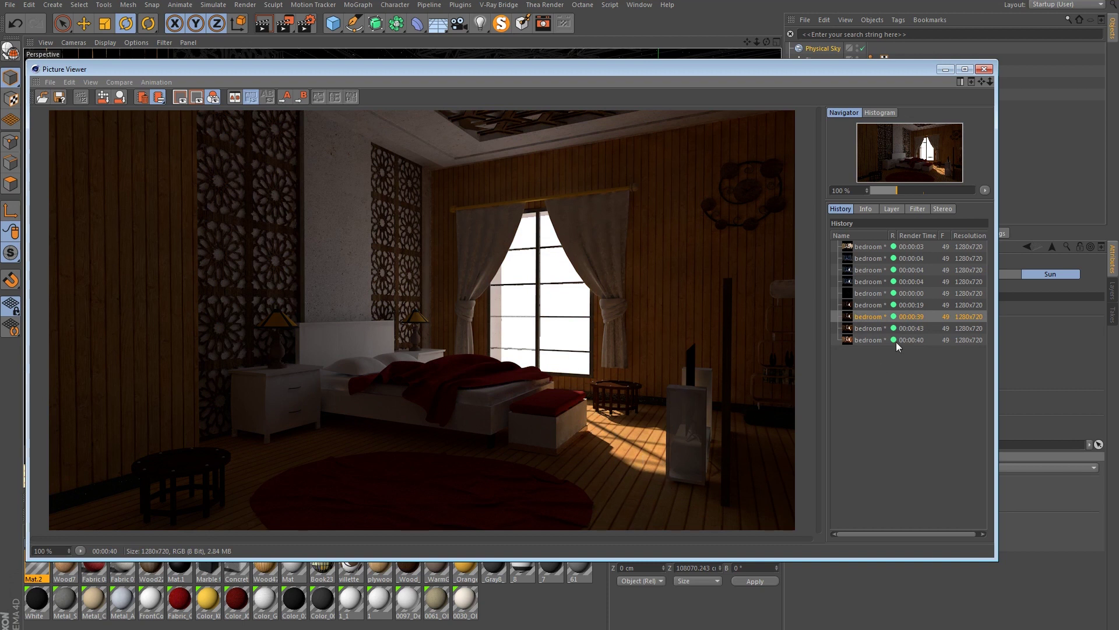
click(874, 340)
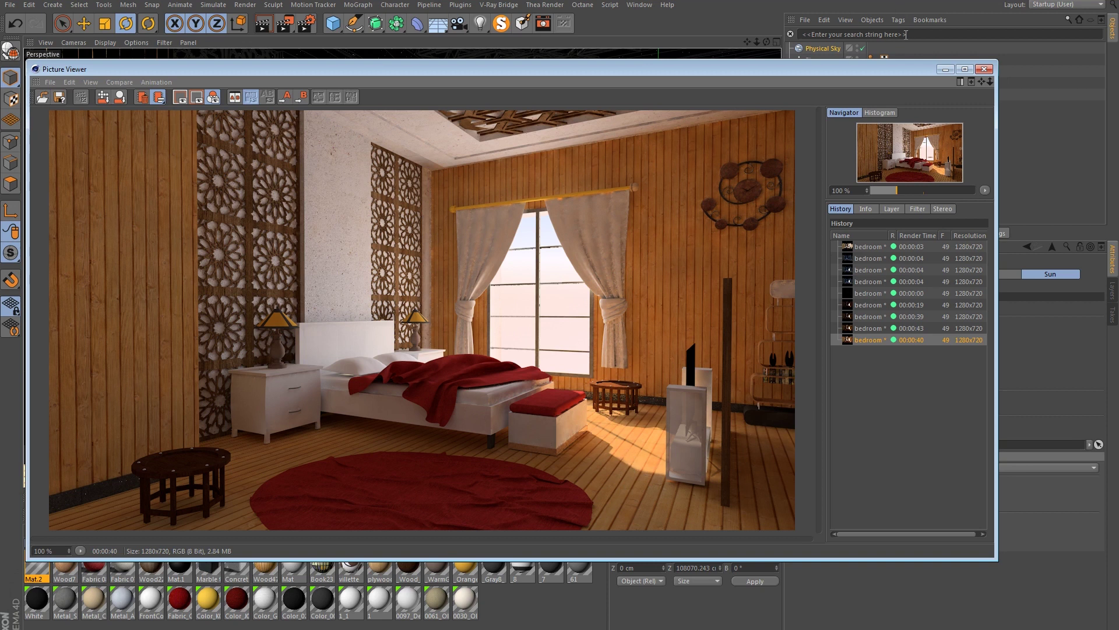
click(985, 69)
Read the help entry for Color Mapping's HSV Model option and disable that option.
click(304, 23)
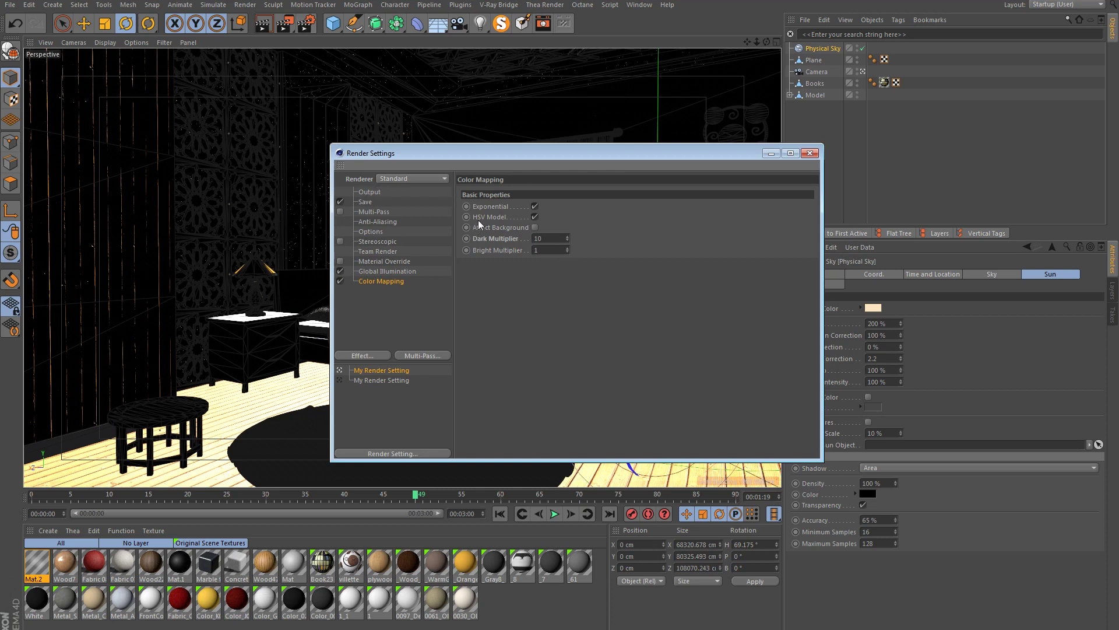
right_click(489, 221)
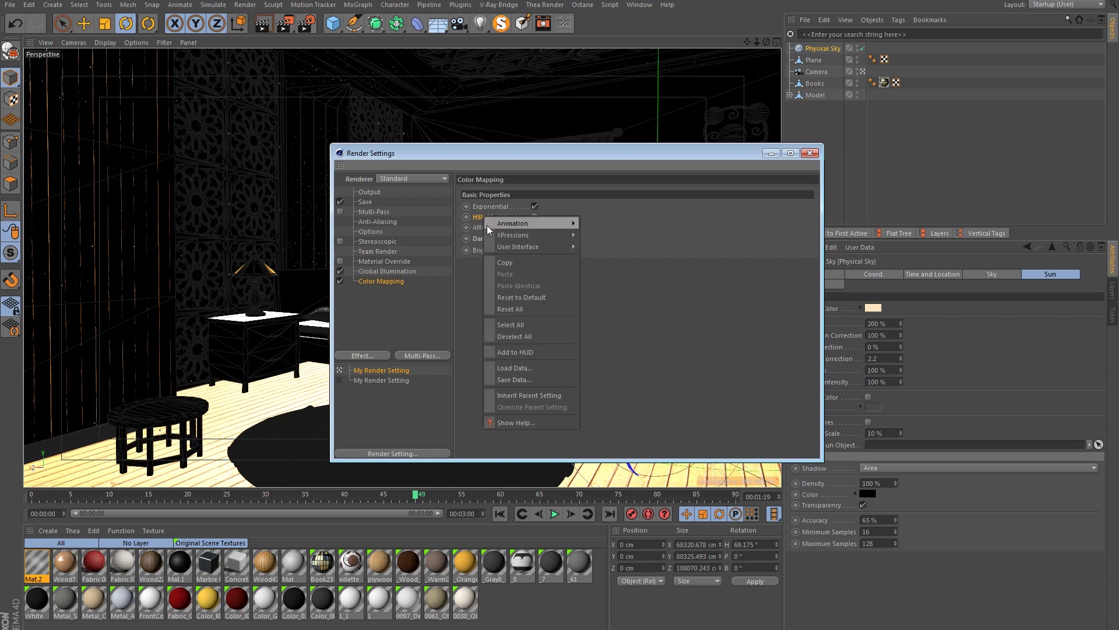
click(539, 425)
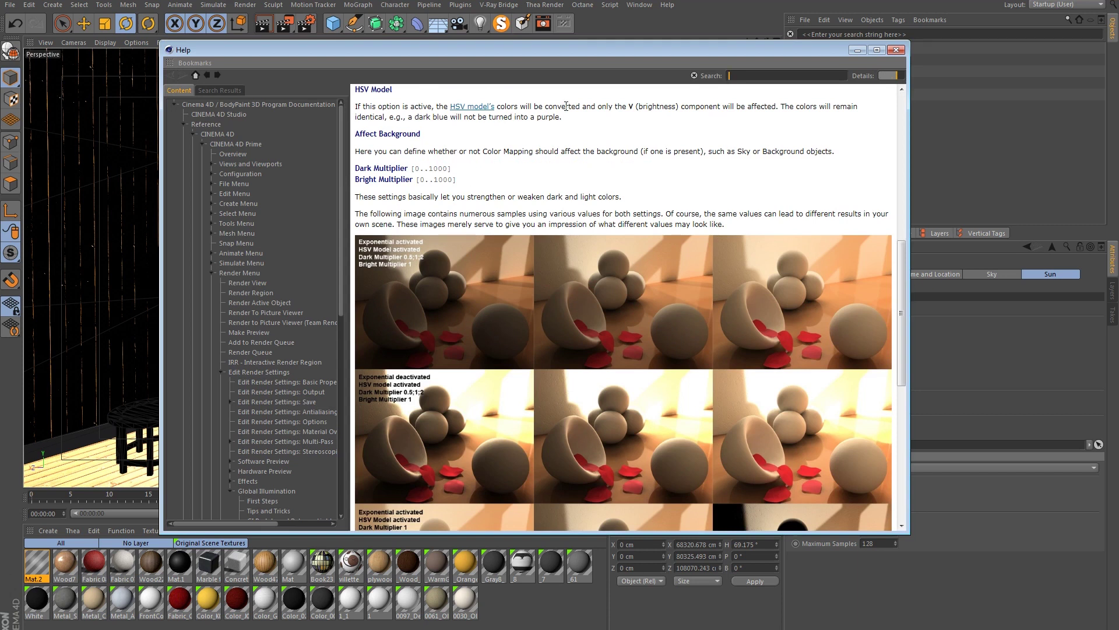
drag(598, 126, 350, 108)
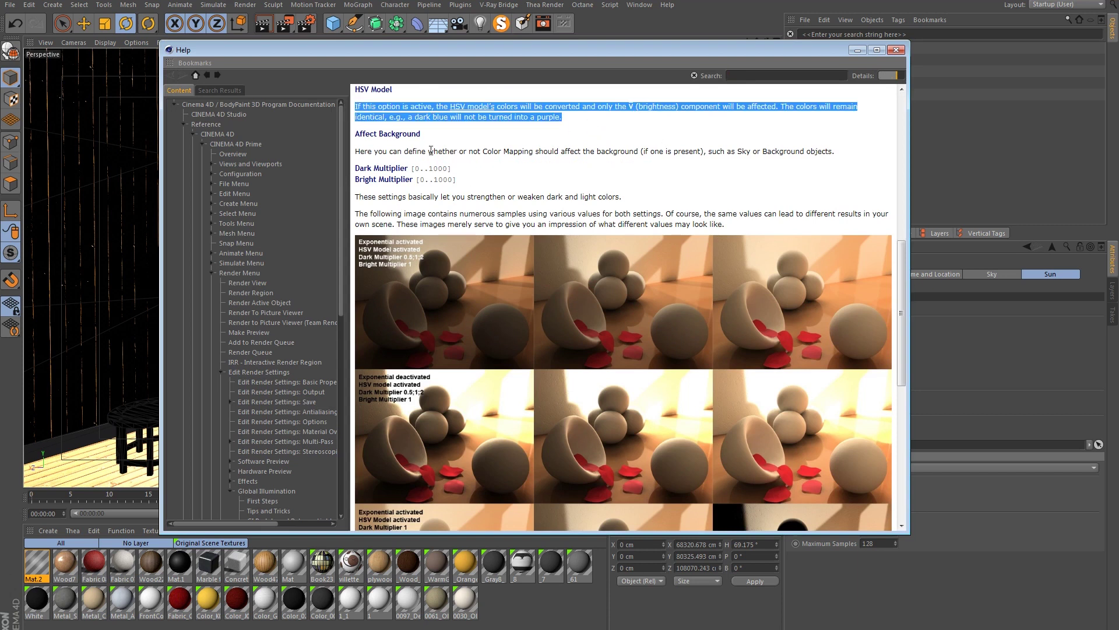
click(896, 50)
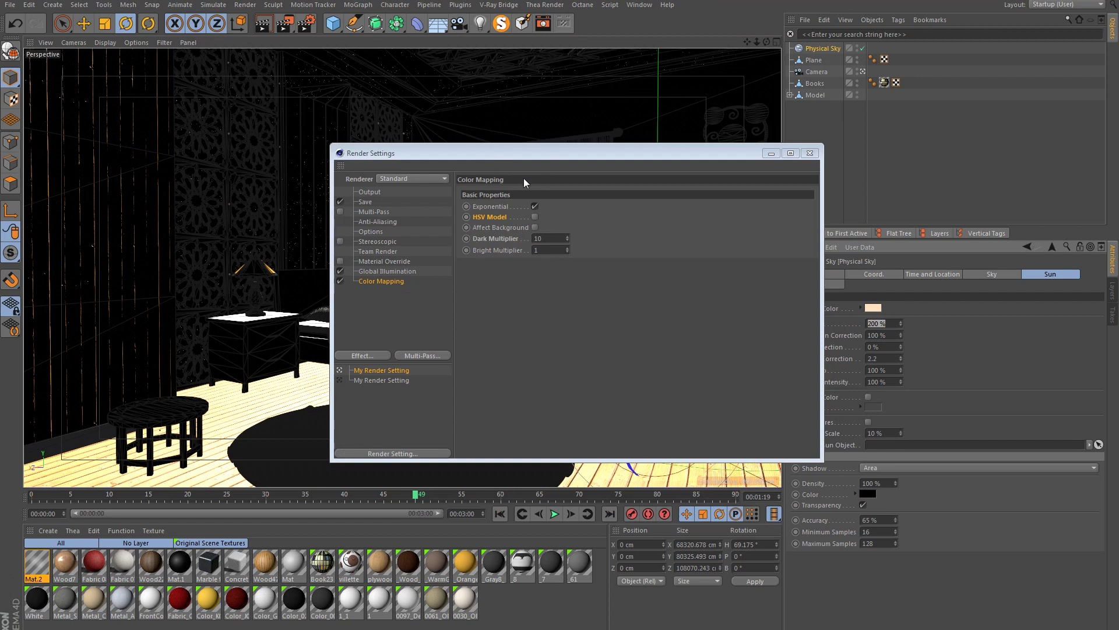
click(810, 152)
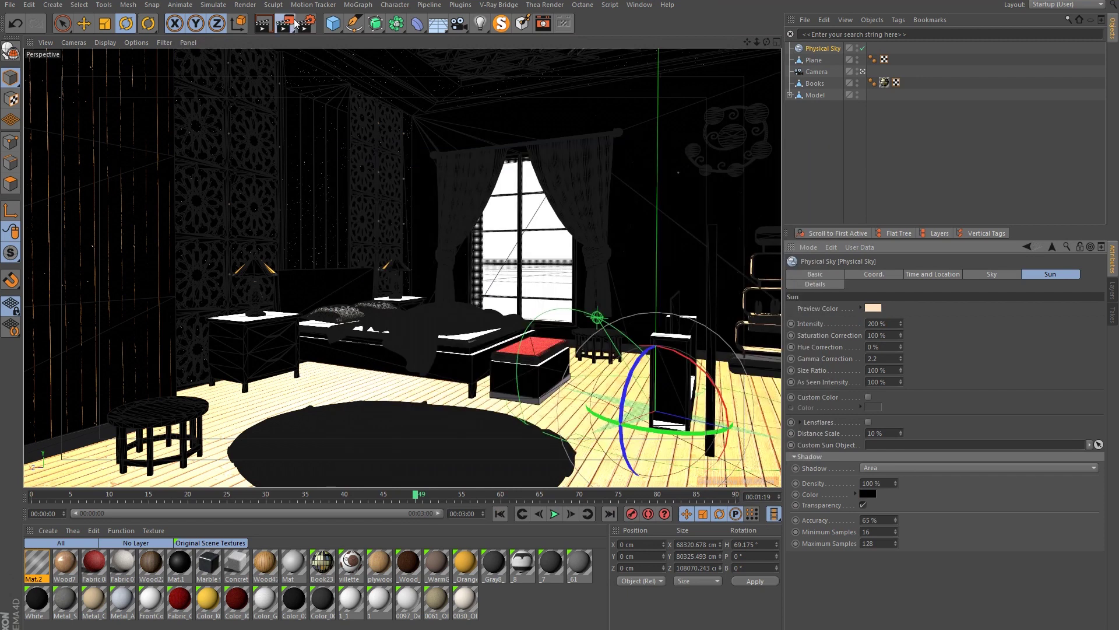
Render the bedroom without the HSV Model option to the Picture Viewer and view the new render.
click(283, 24)
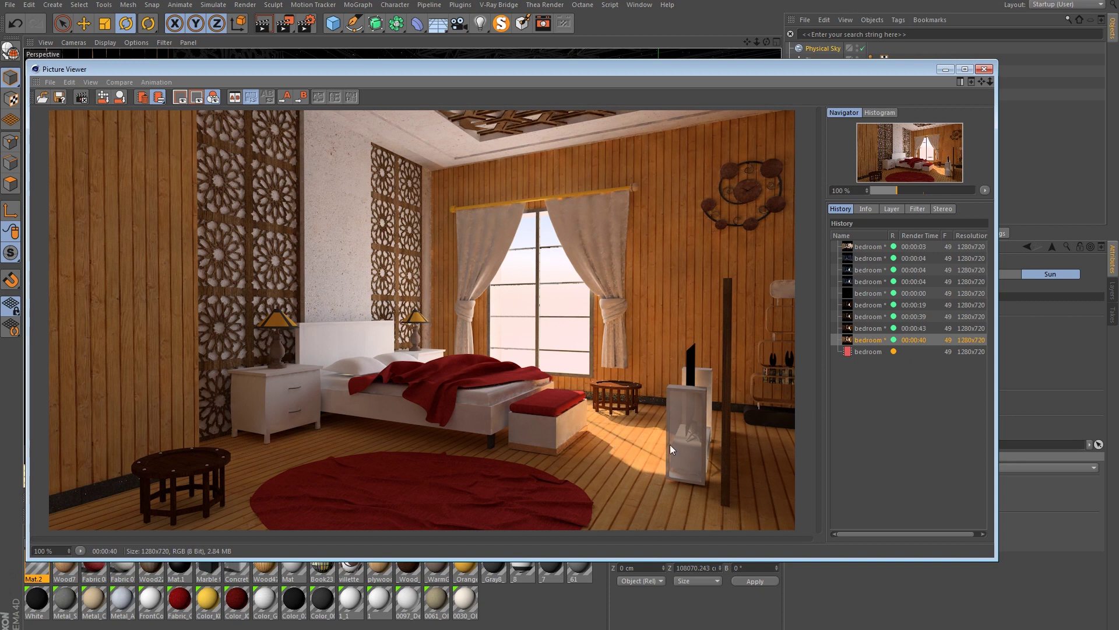
click(866, 348)
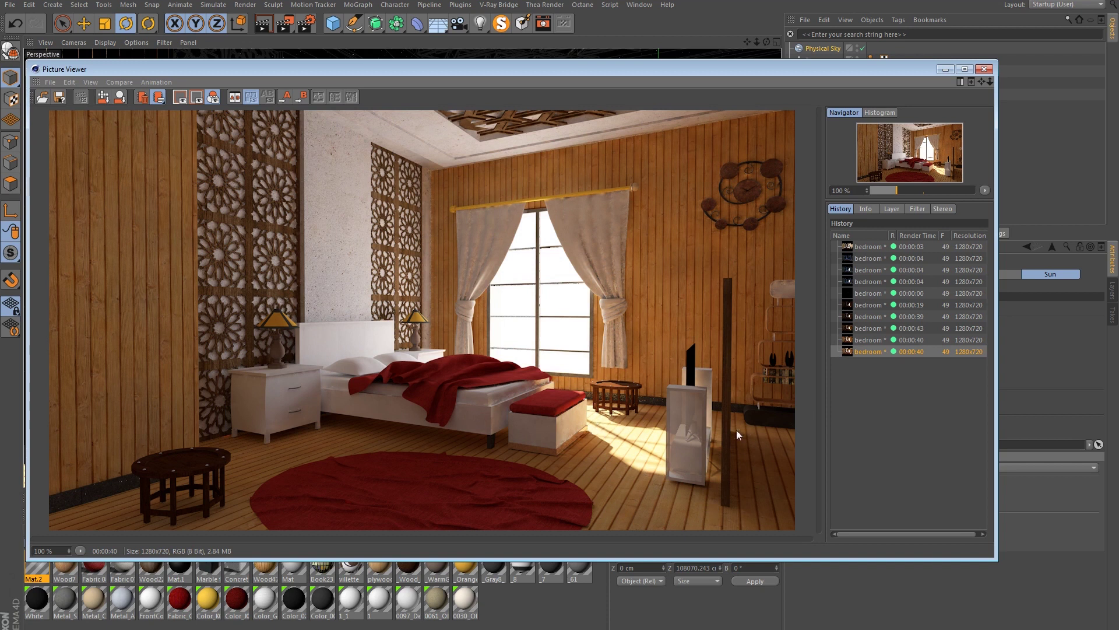
click(983, 69)
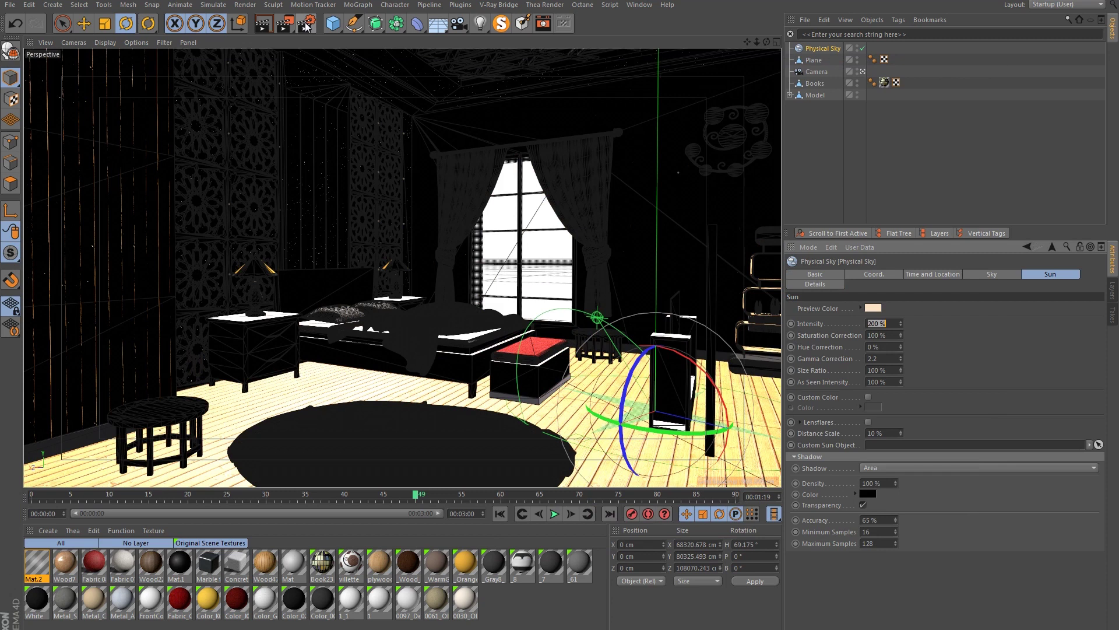
Set the Global Illumination Samples to Medium.
click(306, 25)
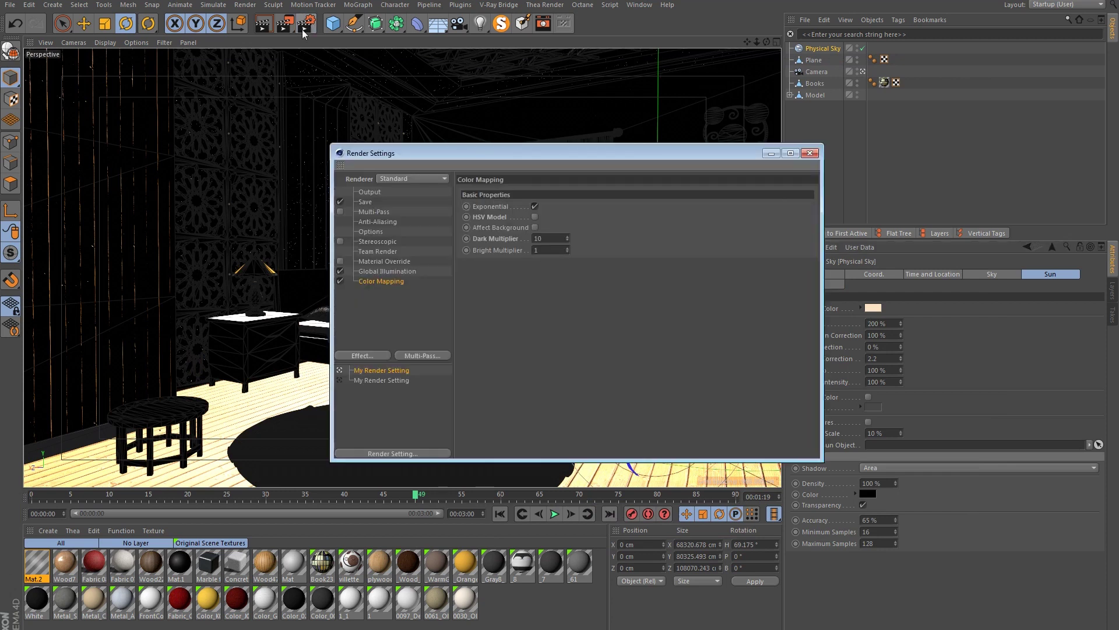
click(407, 274)
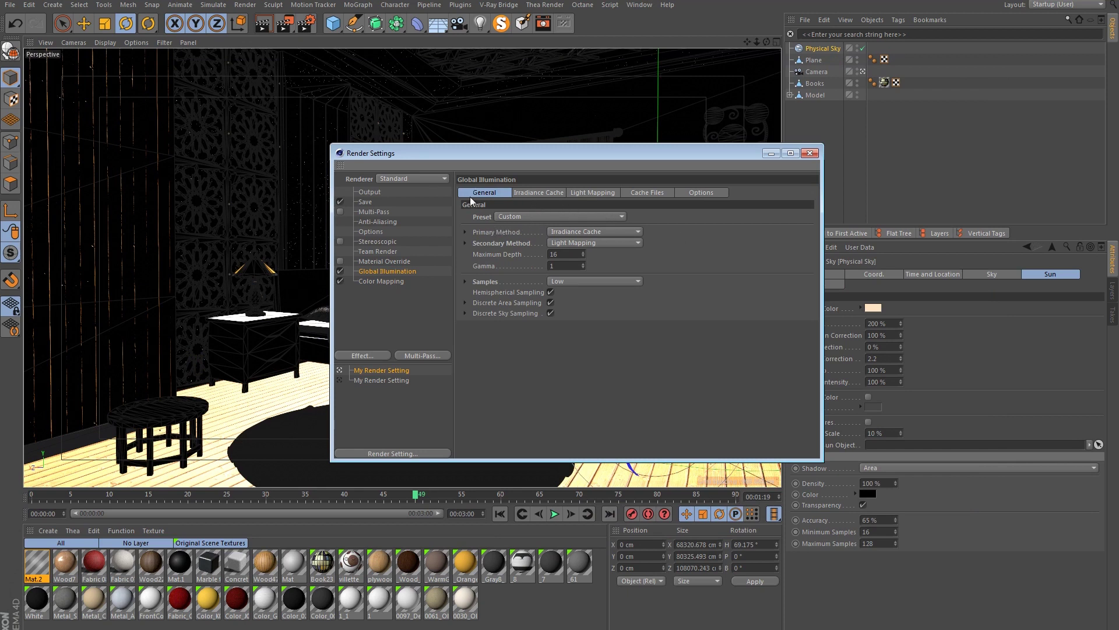
click(557, 281)
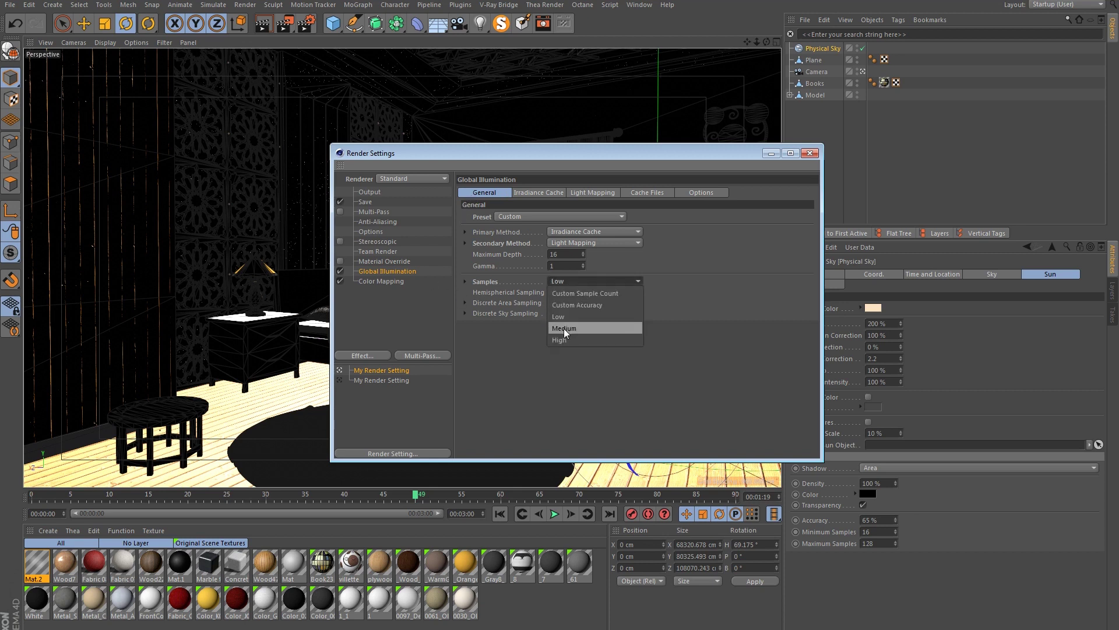
click(567, 327)
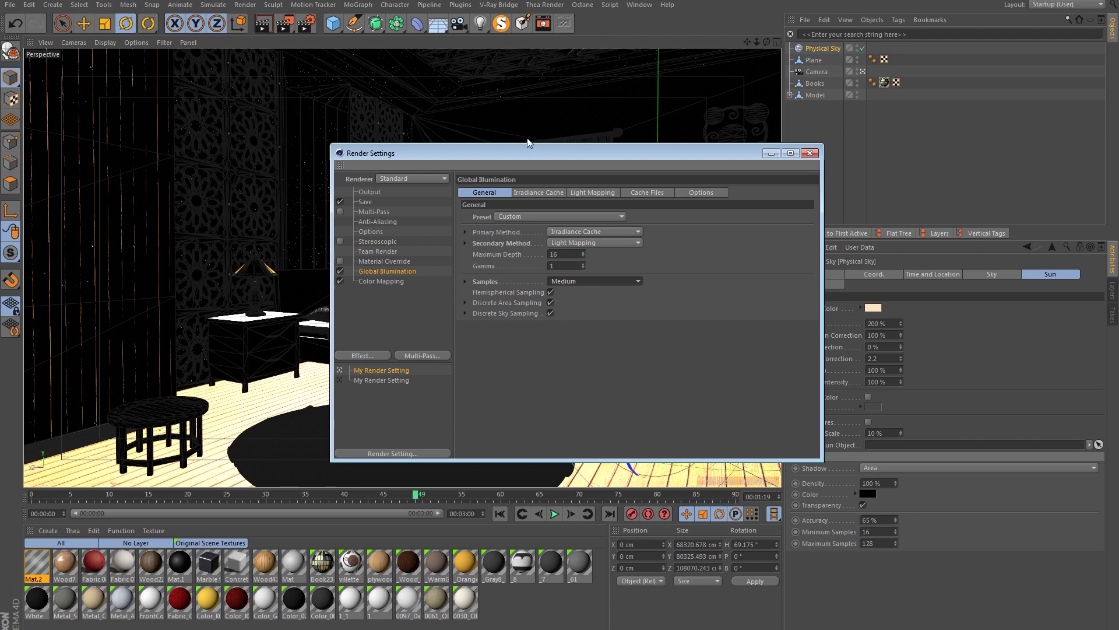
Set the Irradiance Cache Record Density to Low and the Light Mapping Path Count (x1000) to 3000.
click(532, 193)
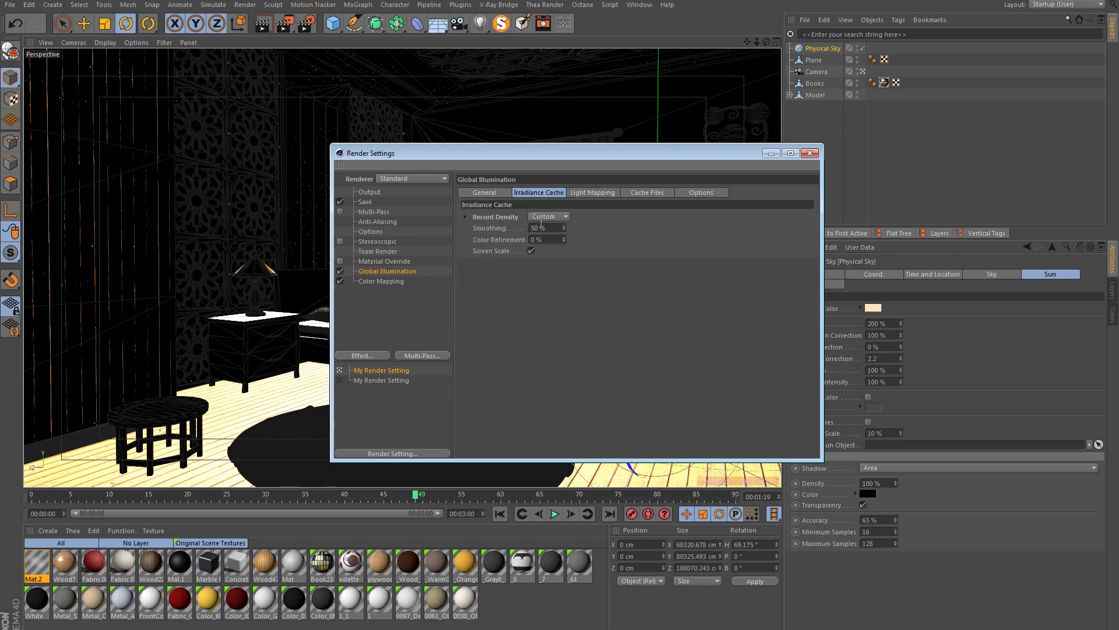
click(546, 218)
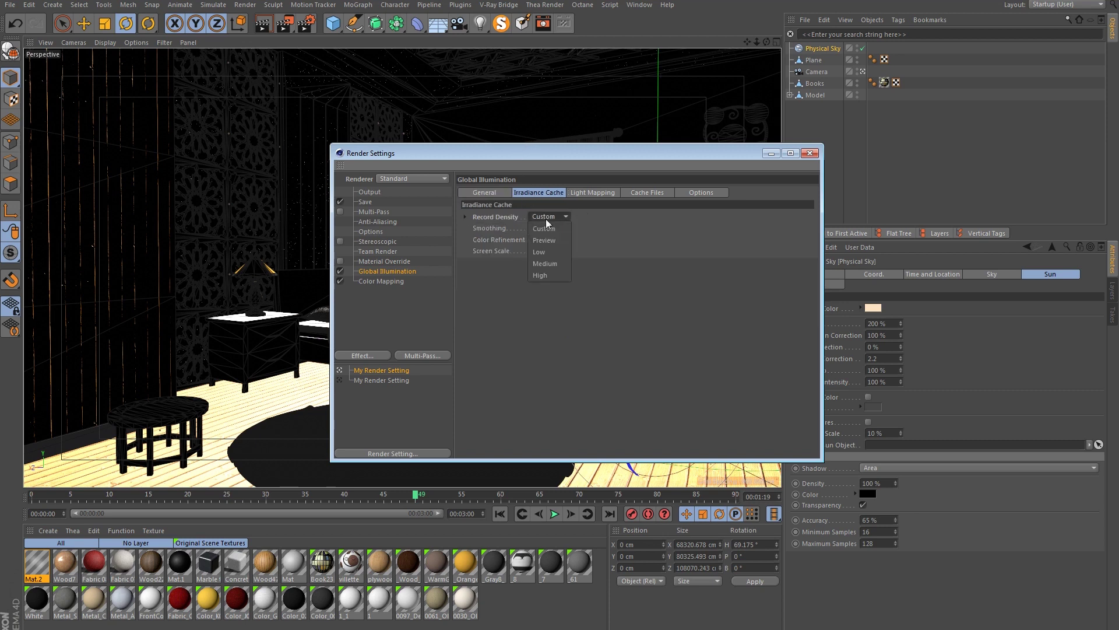
click(558, 253)
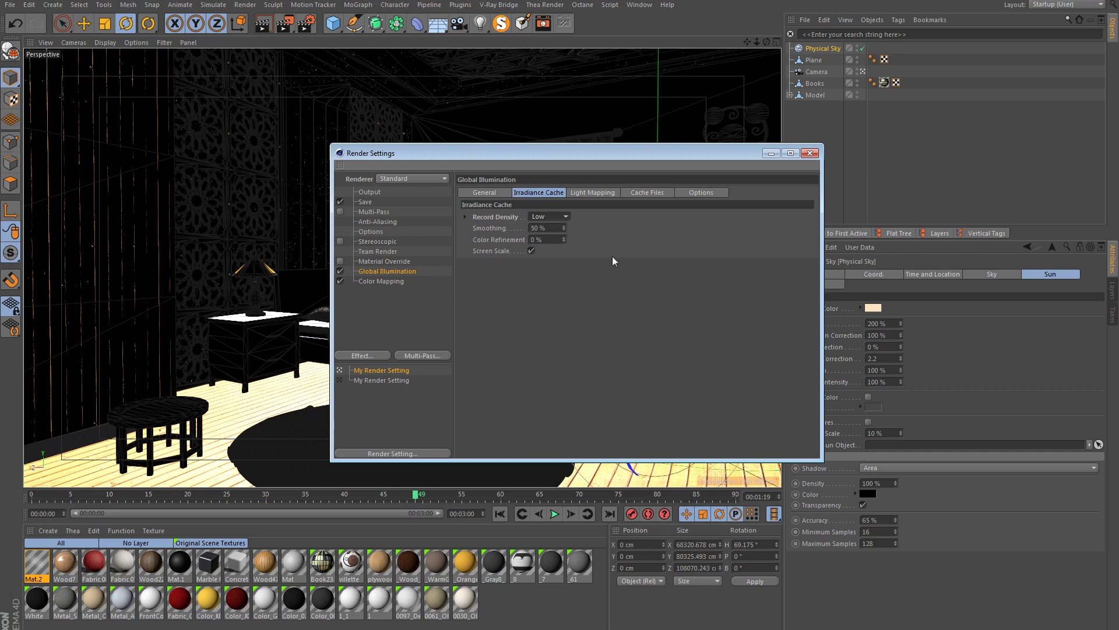
click(465, 217)
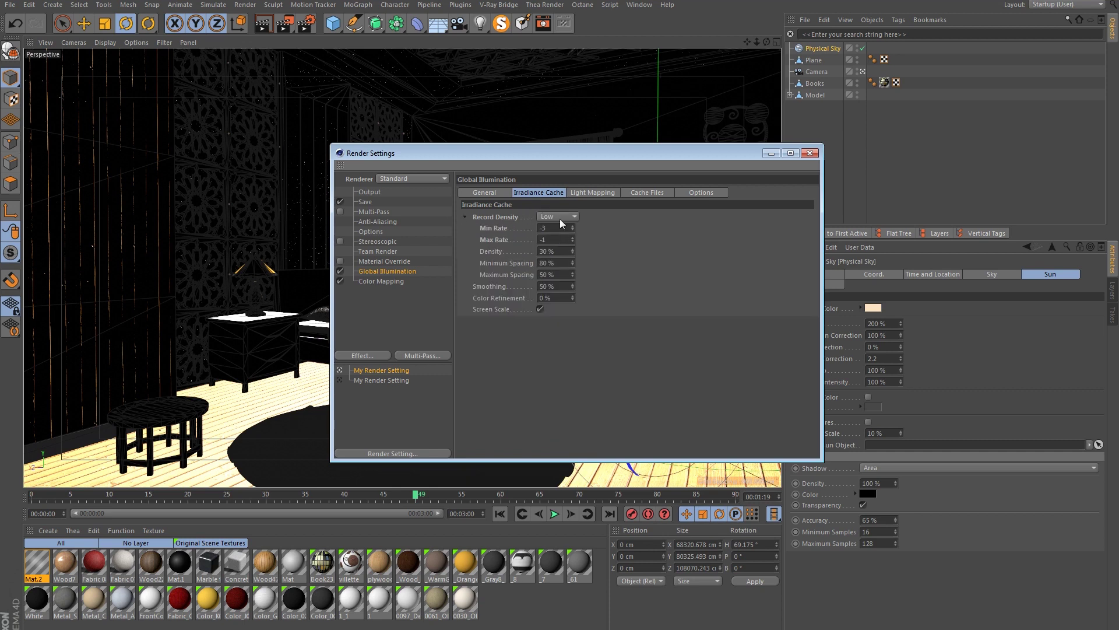
click(589, 192)
text(3000)
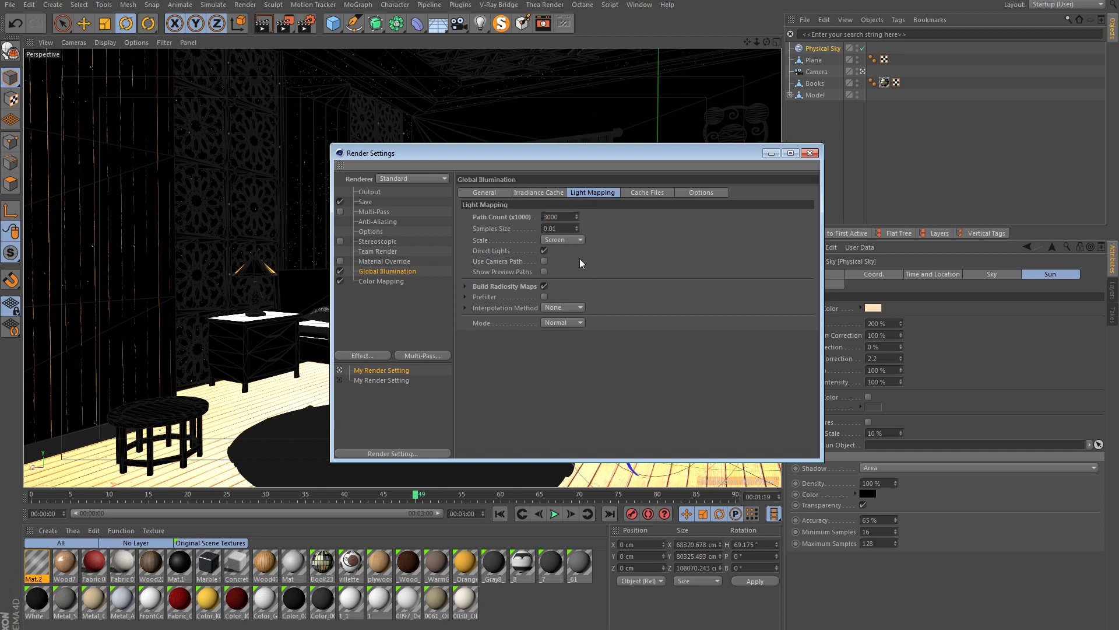
Review the general Global Illumination settings, expanding the details of Samples, Discrete Area Sampling and Discrete Sky Sampling.
click(539, 193)
click(490, 193)
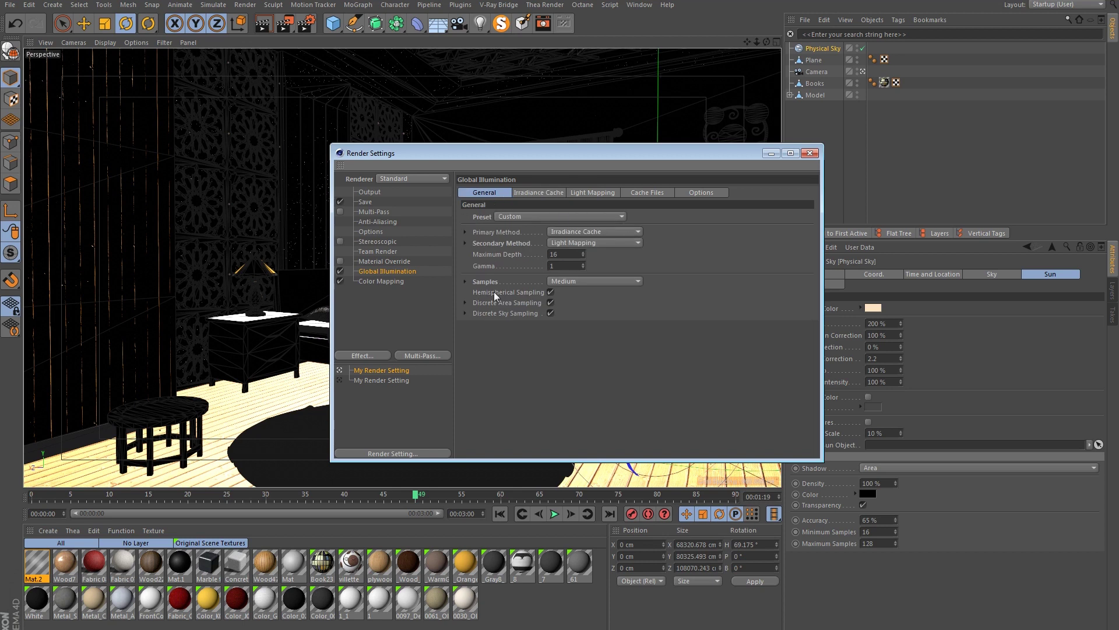
click(468, 314)
click(467, 302)
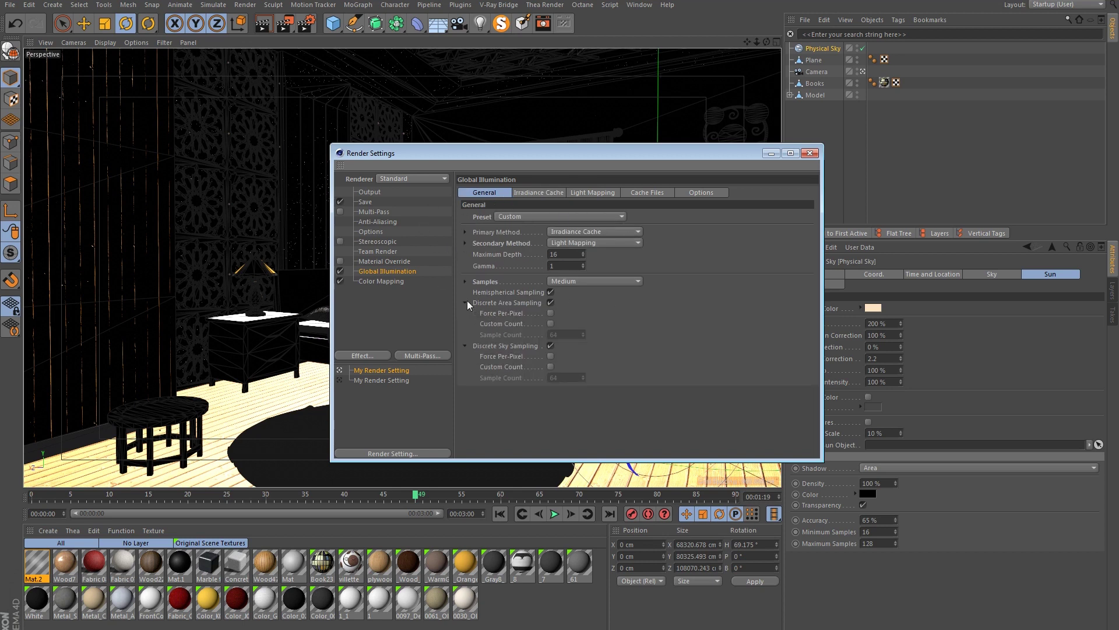
click(466, 282)
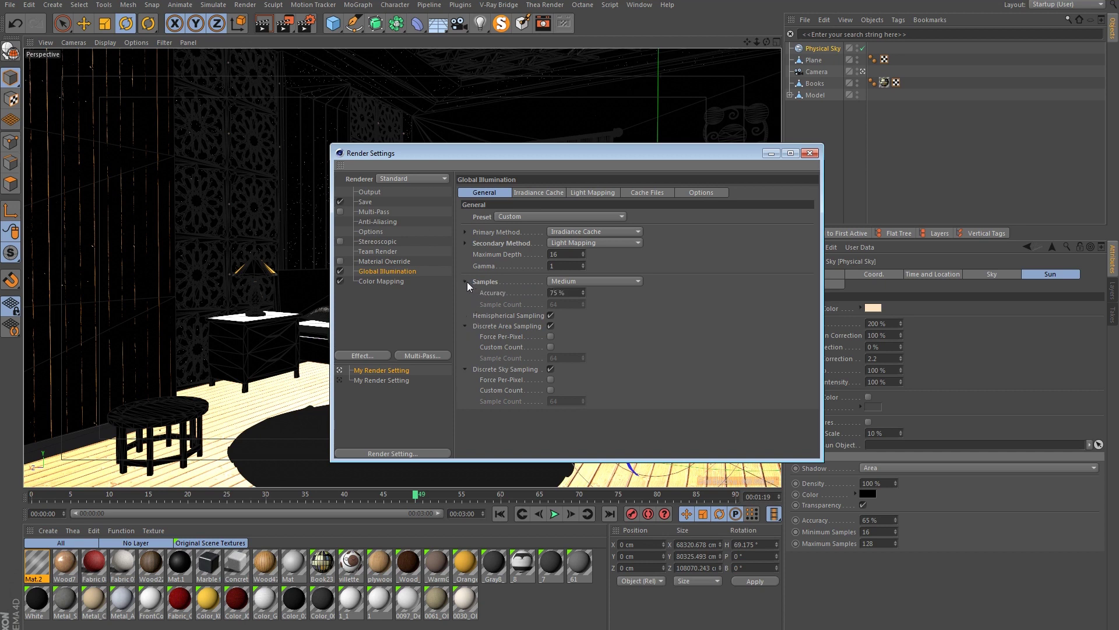
Render the bedroom to the Picture Viewer and move the earlier bright render directly above the new one in the history for comparison.
key(shift+r)
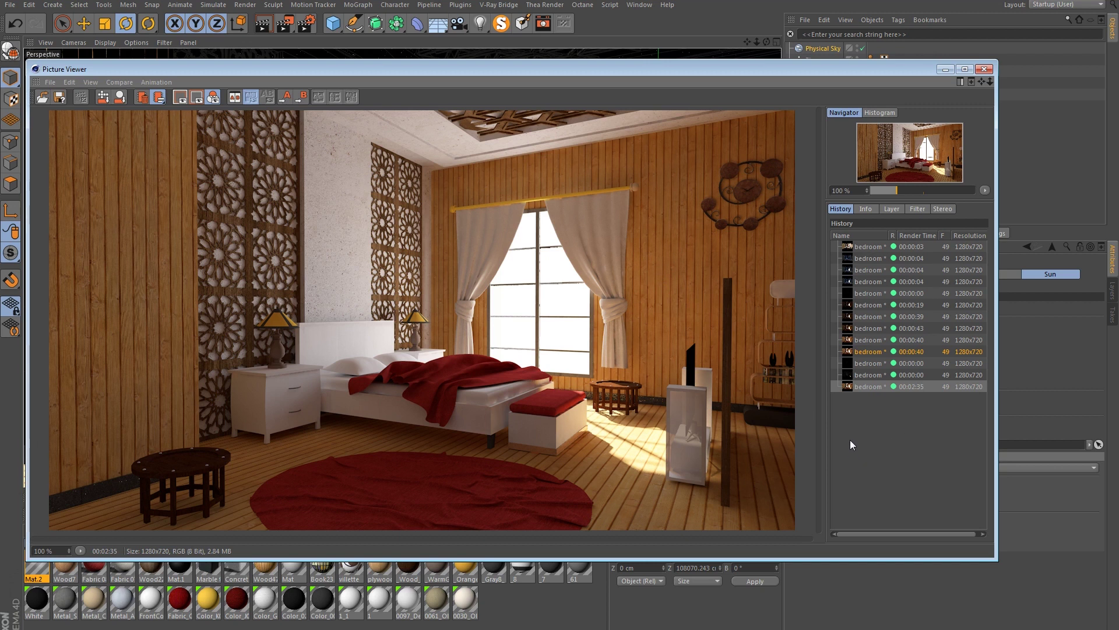
click(863, 374)
drag(863, 350, 865, 385)
click(865, 386)
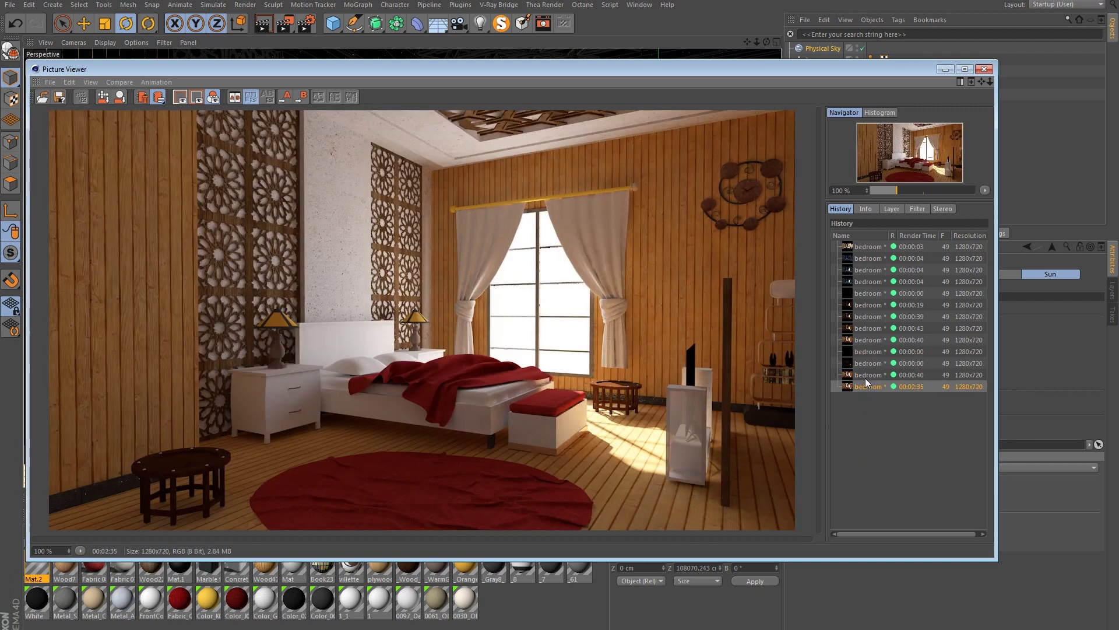